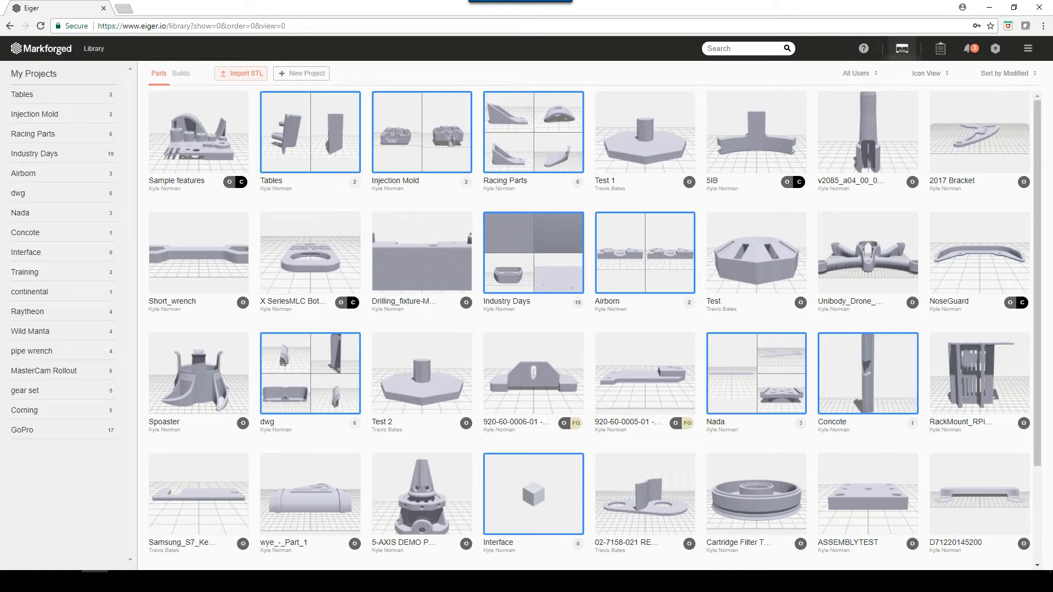
- Check the progress of the organization's printers and open the print history
{"action": "left_click", "coordinate": [903, 48]}
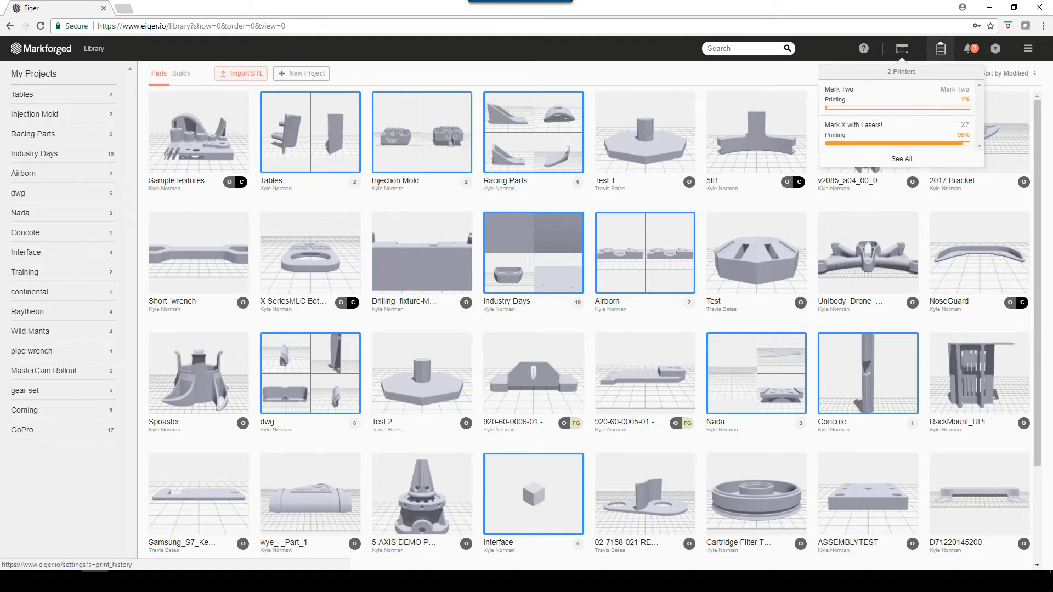
{"action": "left_click", "coordinate": [940, 48]}
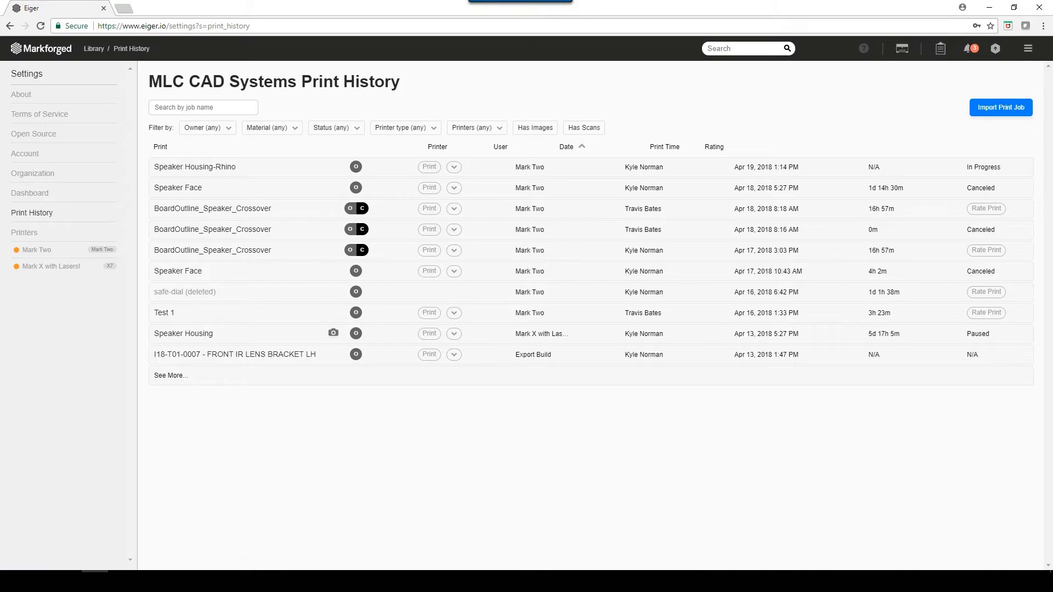
- View the new notifications, and open the STL import dialog and cancel it without choosing a file
{"action": "left_click", "coordinate": [968, 49]}
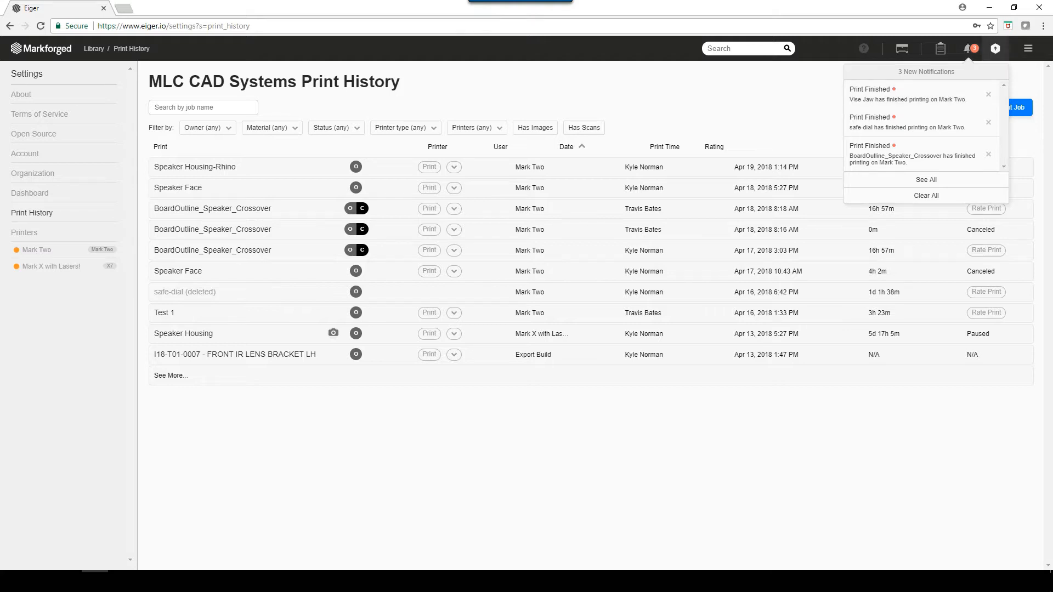
{"action": "left_click", "coordinate": [995, 49]}
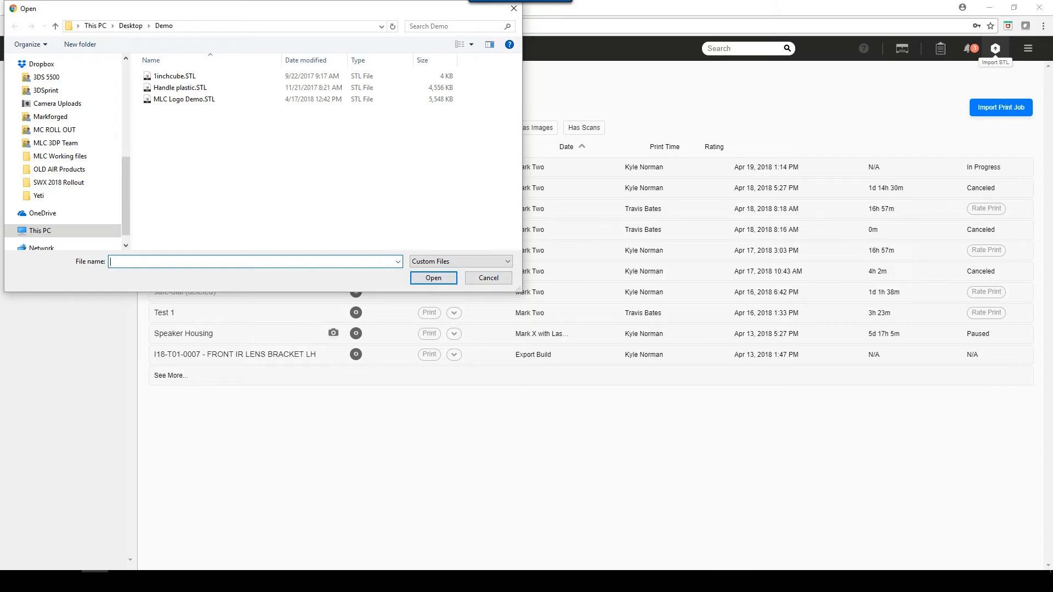
{"action": "left_click", "coordinate": [488, 279]}
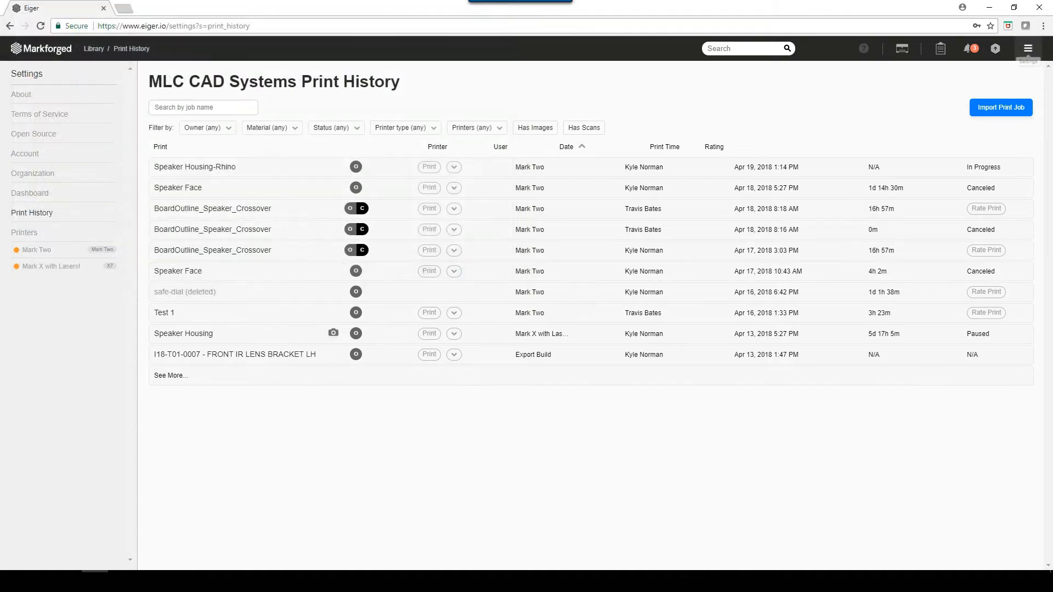
- Look through the support site's articles for the Mark Two desktop printer and return to Eiger
{"action": "left_click", "coordinate": [1029, 48]}
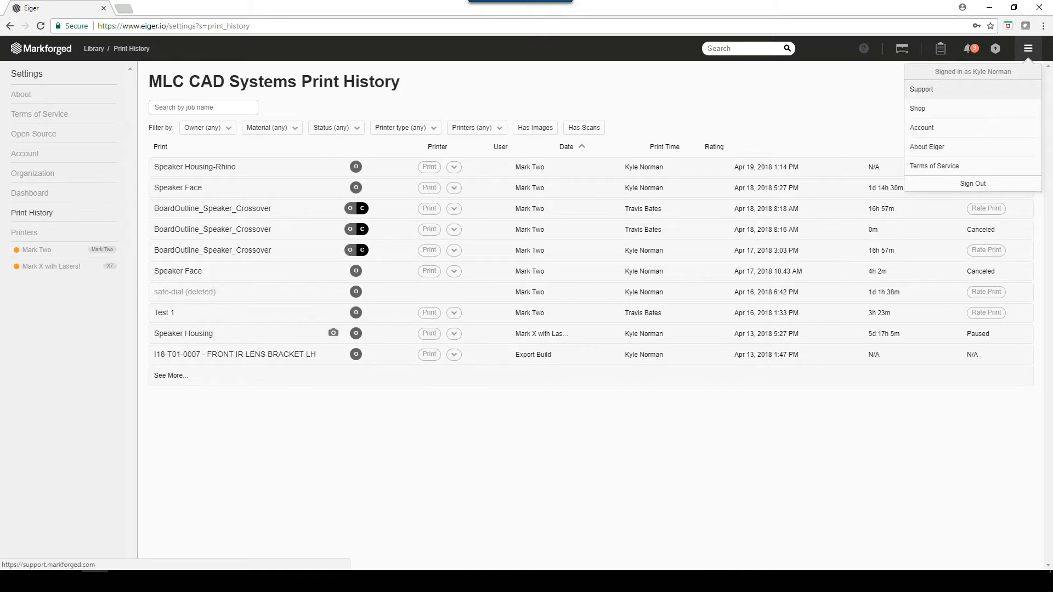
{"action": "left_click", "coordinate": [921, 89]}
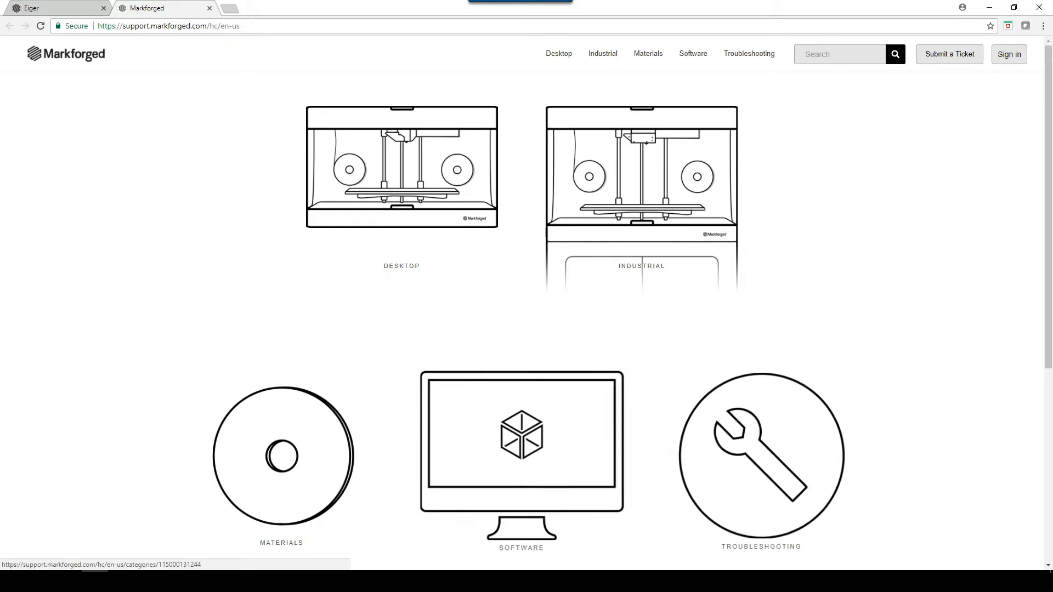
{"action": "left_click", "coordinate": [451, 190]}
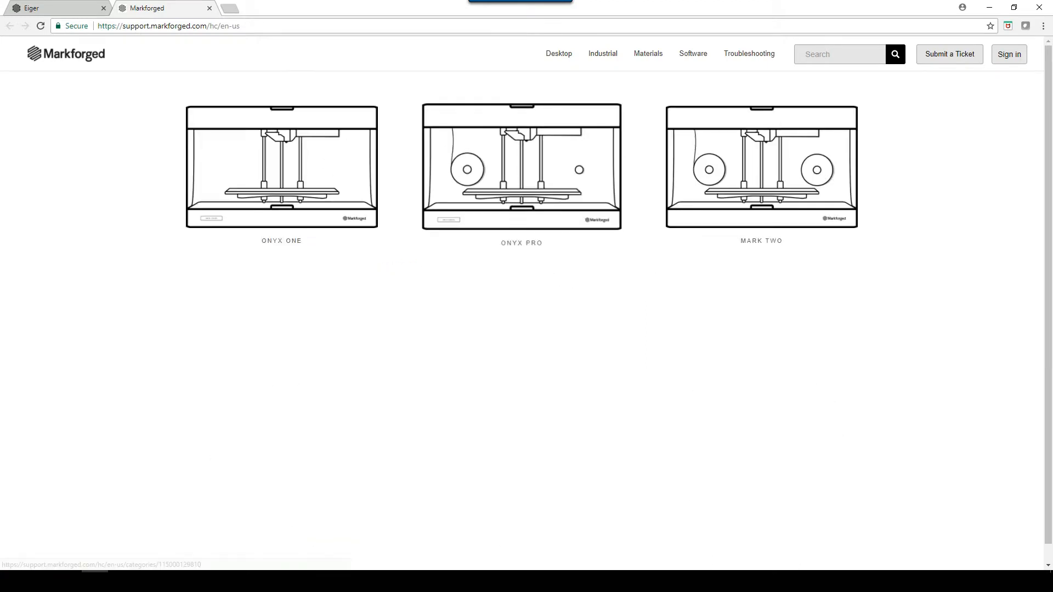
{"action": "left_click", "coordinate": [737, 209]}
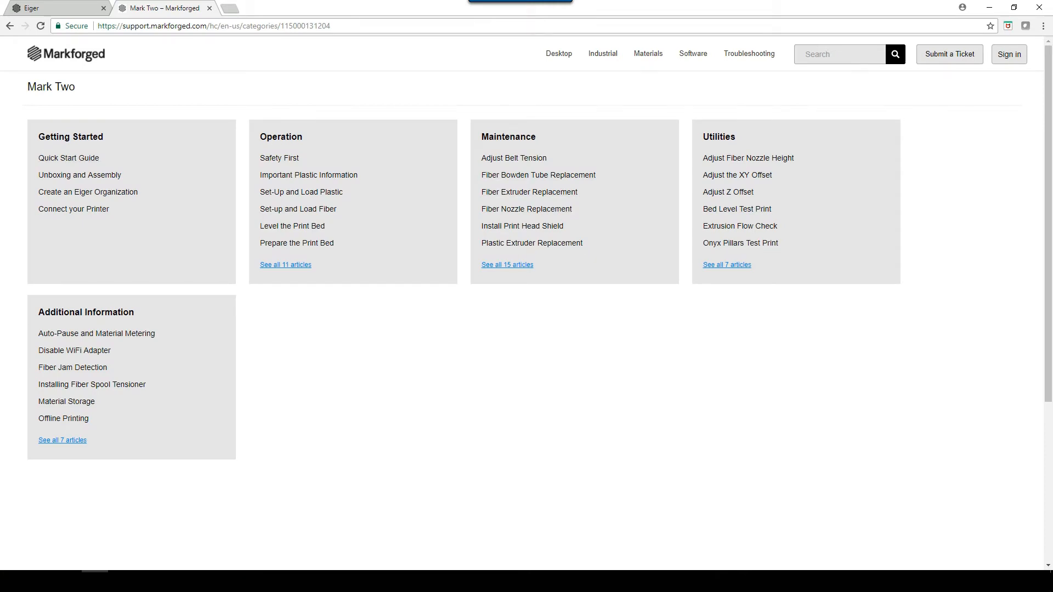
{"action": "left_click", "coordinate": [209, 8]}
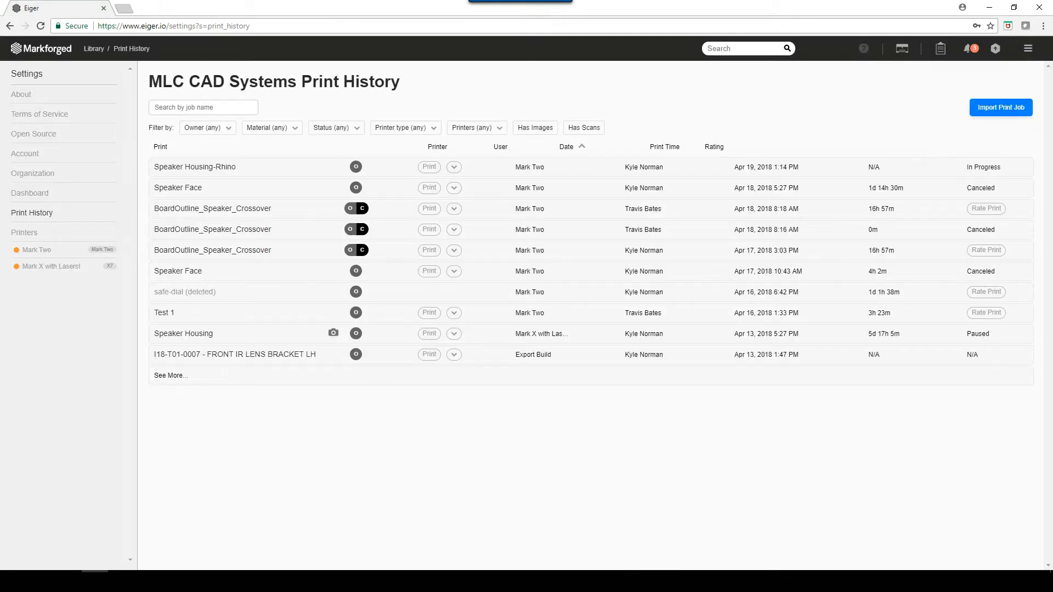
- View the product categories in the Markforged shop and return to Eiger
{"action": "left_click", "coordinate": [1028, 48]}
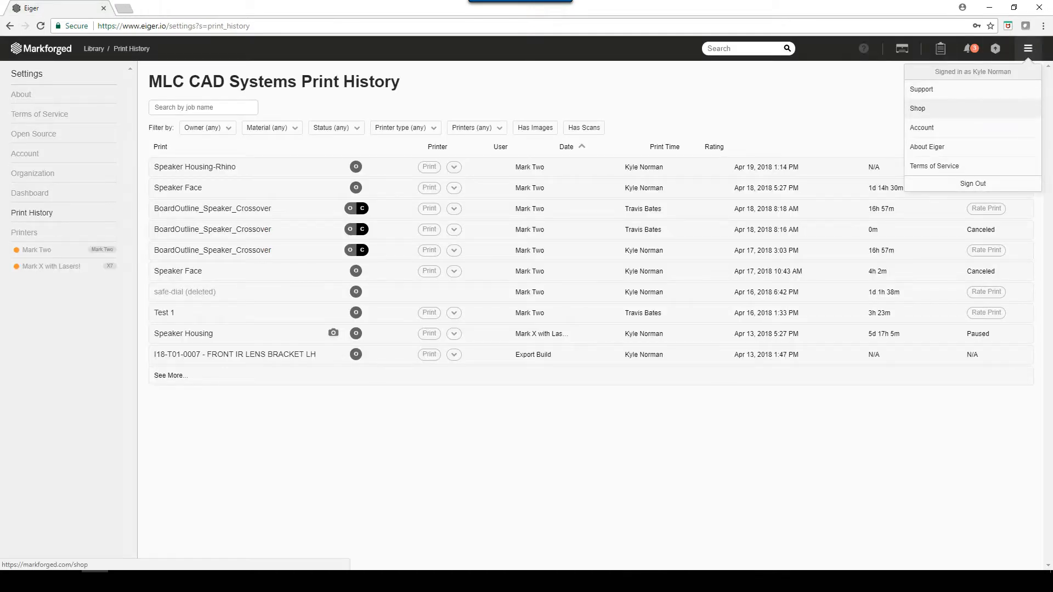
{"action": "left_click", "coordinate": [925, 108]}
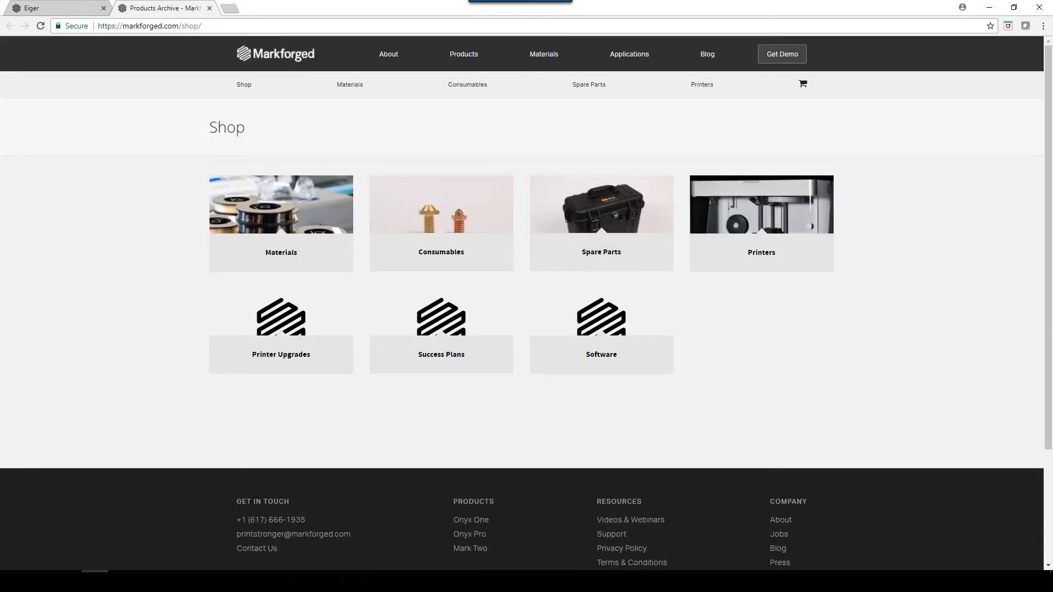
{"action": "left_click", "coordinate": [209, 7]}
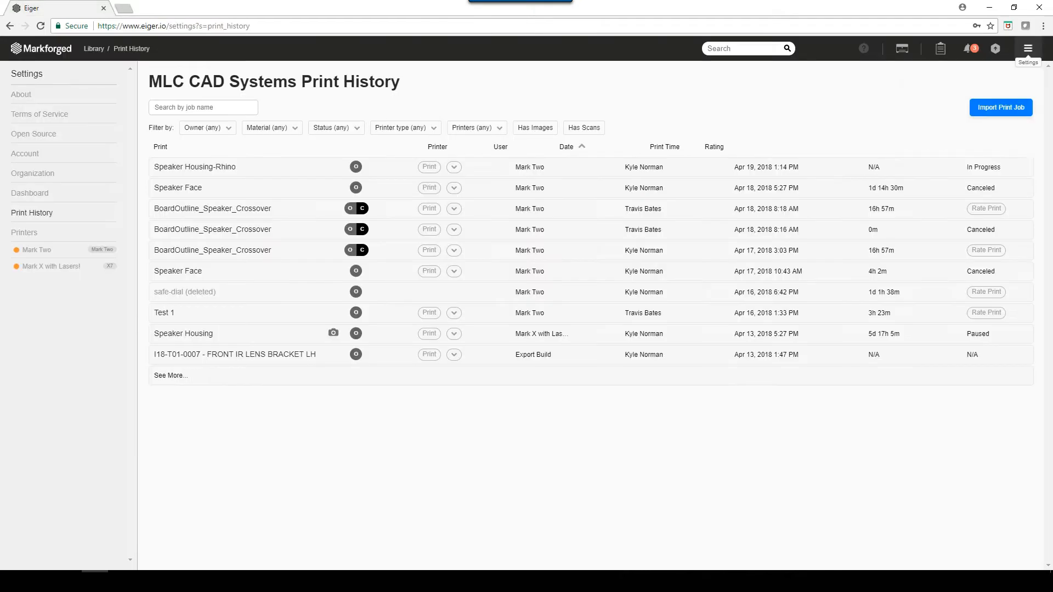
- Review the personal account settings and the organization settings
{"action": "left_click", "coordinate": [1028, 48]}
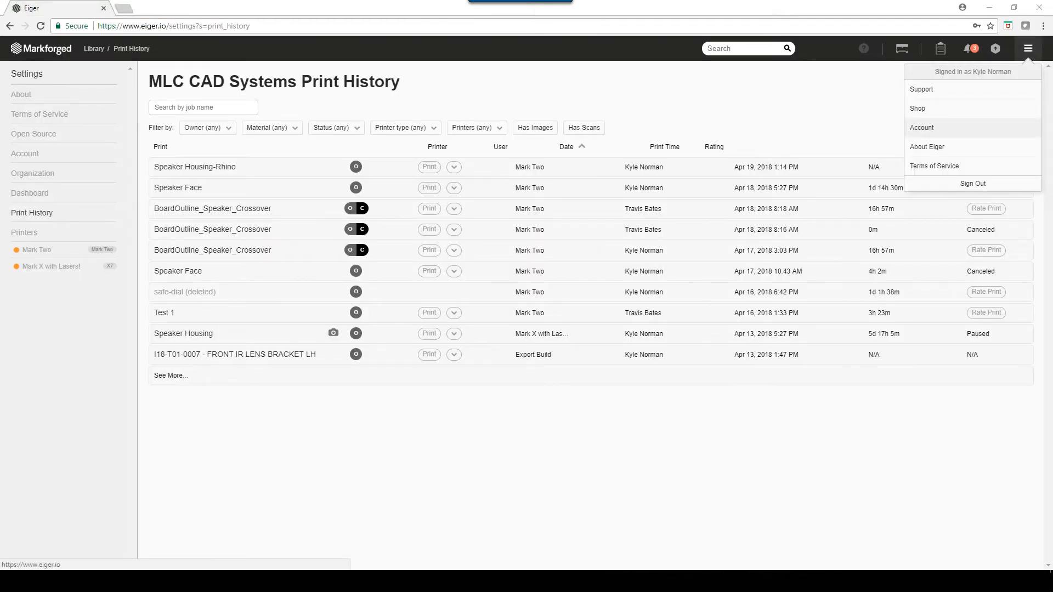
{"action": "left_click", "coordinate": [922, 127]}
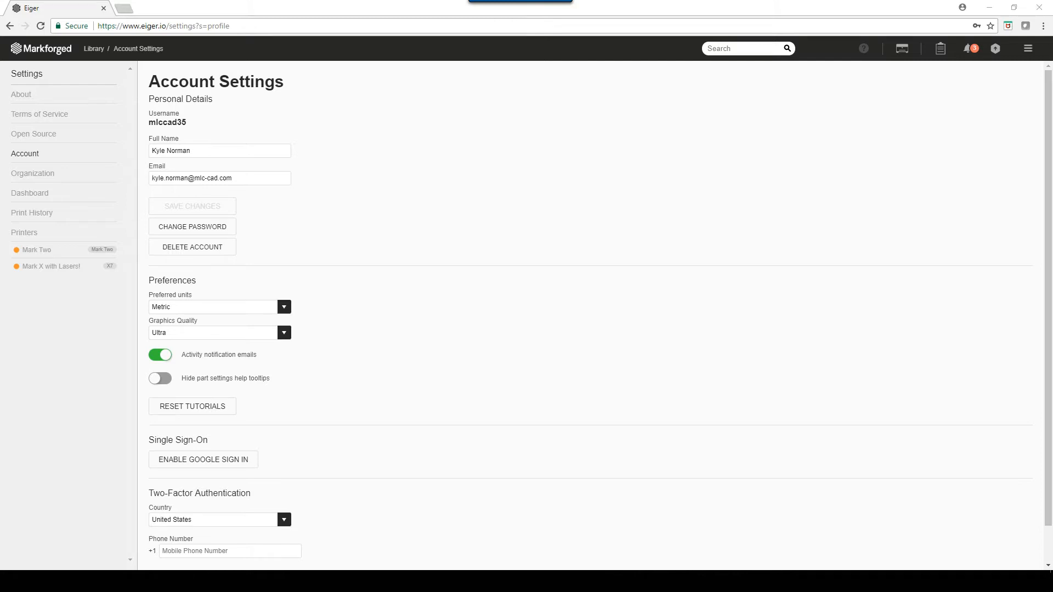
{"action": "left_click", "coordinate": [33, 173]}
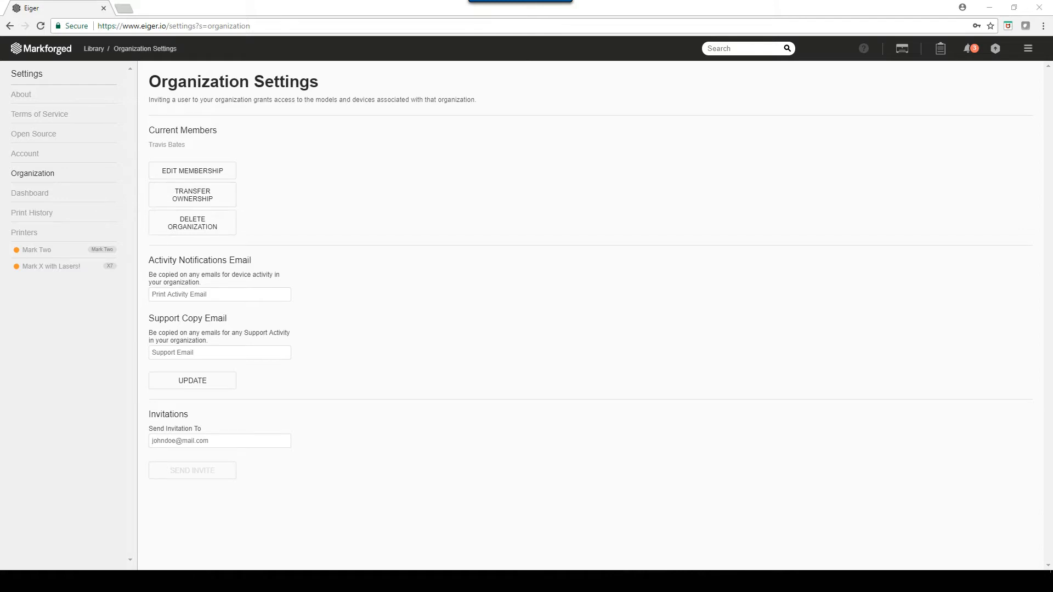
- Examine the dashboard's charts of print jobs, printer bandwidth, material usage and uploaded parts, including the CSV download options
{"action": "left_click", "coordinate": [29, 193]}
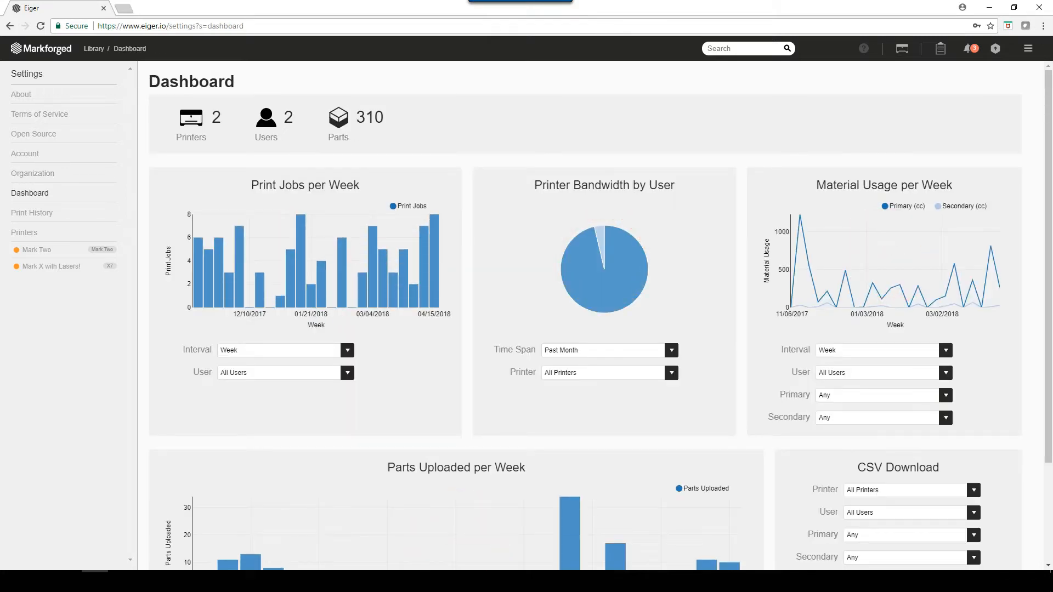
{"action": "scroll", "coordinate": [601, 316], "scroll_direction": "down", "scroll_amount": 1}
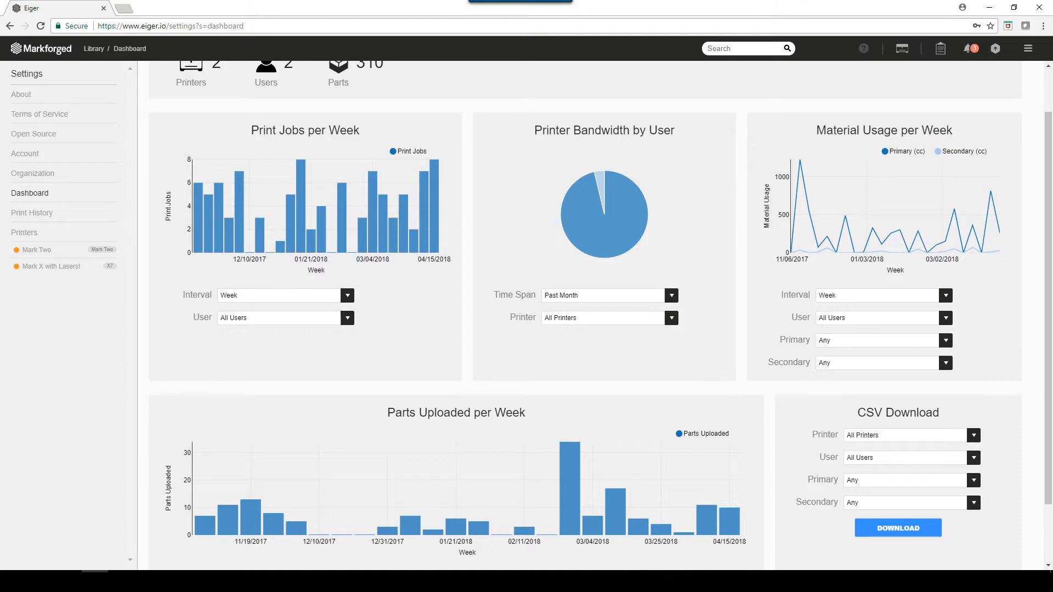
{"action": "scroll", "coordinate": [595, 316], "scroll_direction": "up", "scroll_amount": 1}
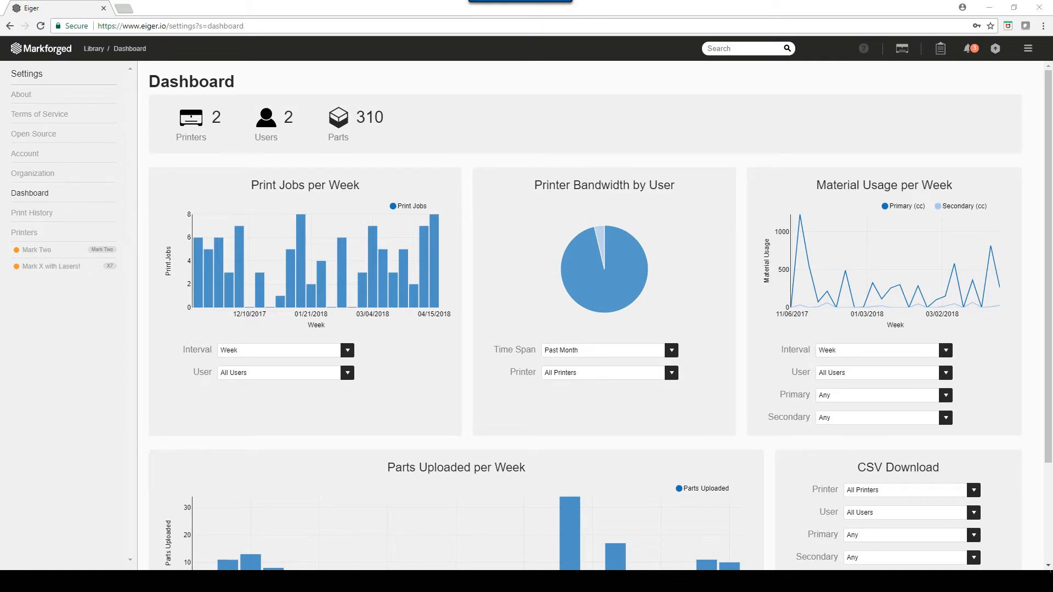
- Review the organization's print history and its list of all registered printers
{"action": "left_click", "coordinate": [31, 213]}
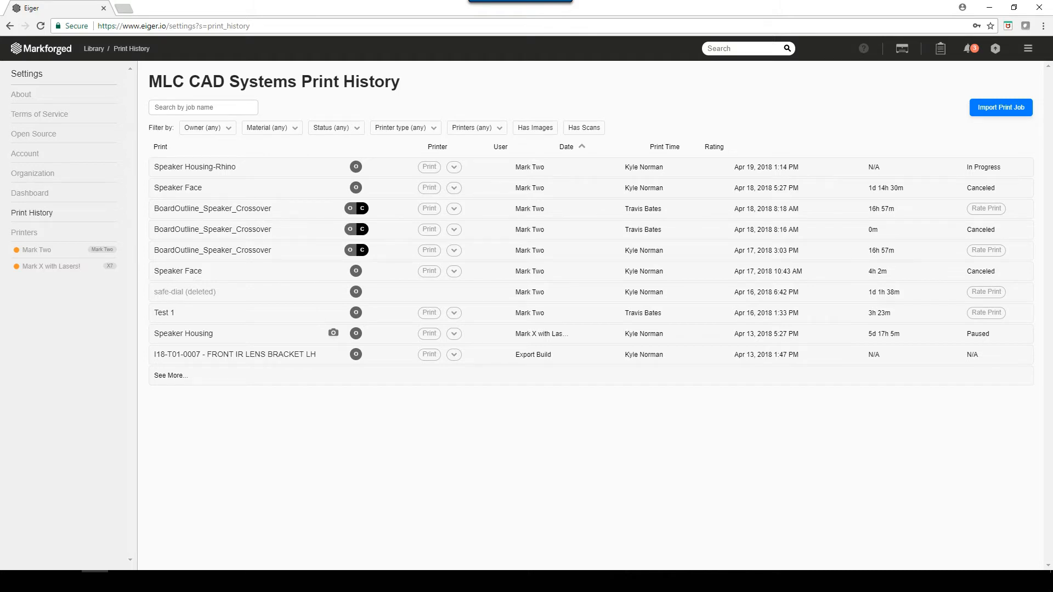
{"action": "left_click", "coordinate": [24, 233]}
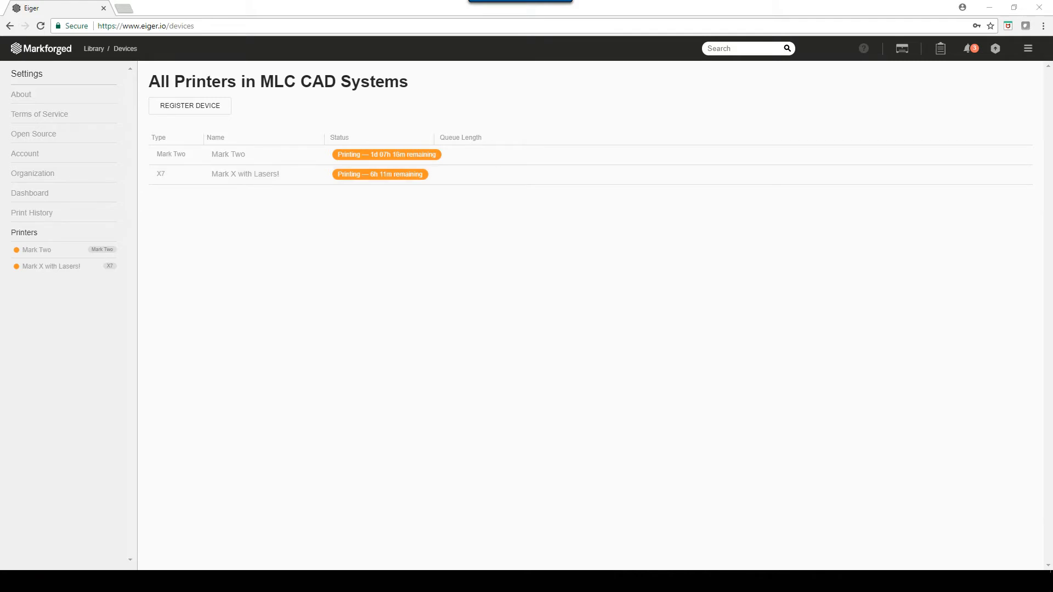
- Import 1inchcube.STL from the Demo folder into the library and save the part with its default Onyx settings
{"action": "left_click", "coordinate": [94, 49]}
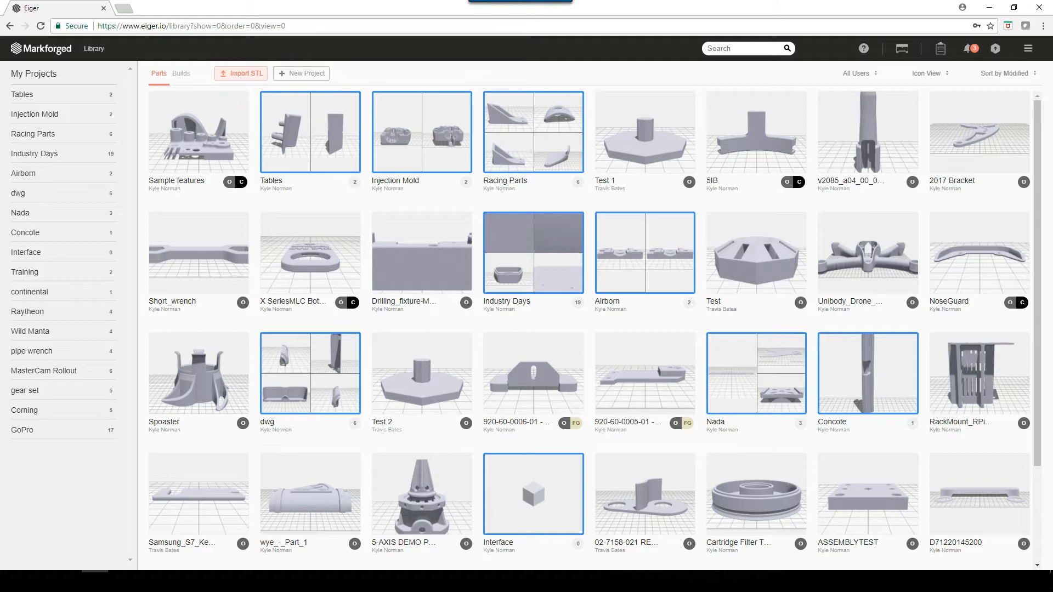
{"action": "left_click", "coordinate": [241, 73]}
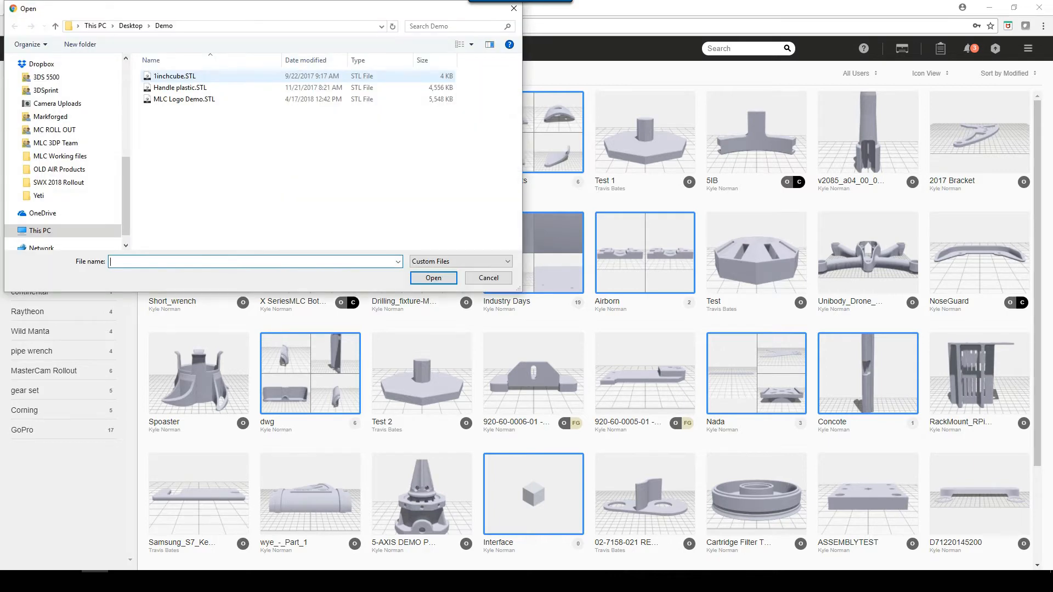
{"action": "left_click", "coordinate": [175, 75]}
{"action": "left_click", "coordinate": [434, 278]}
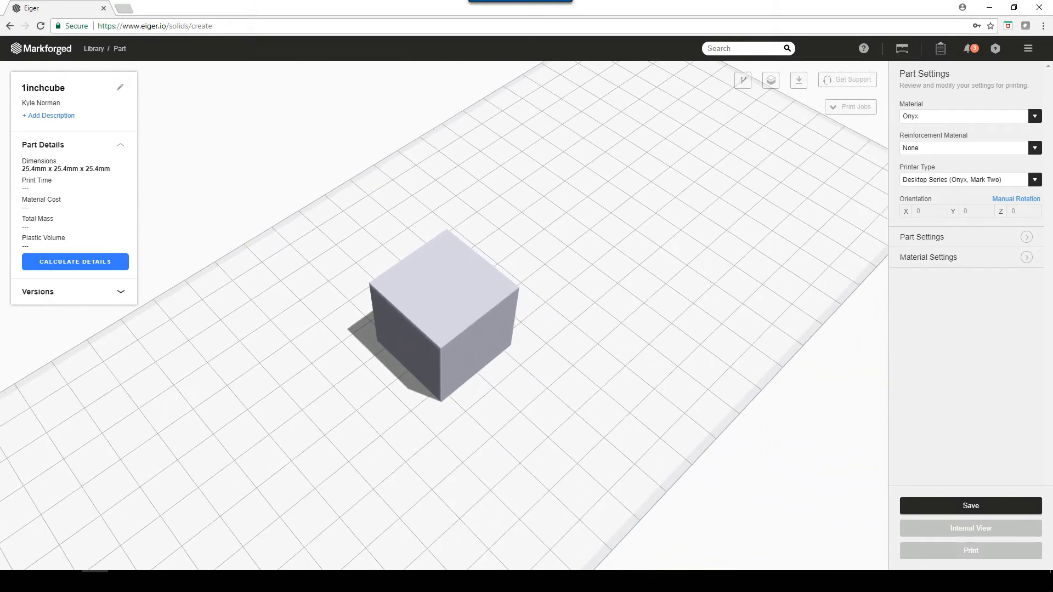
{"action": "left_click", "coordinate": [971, 506]}
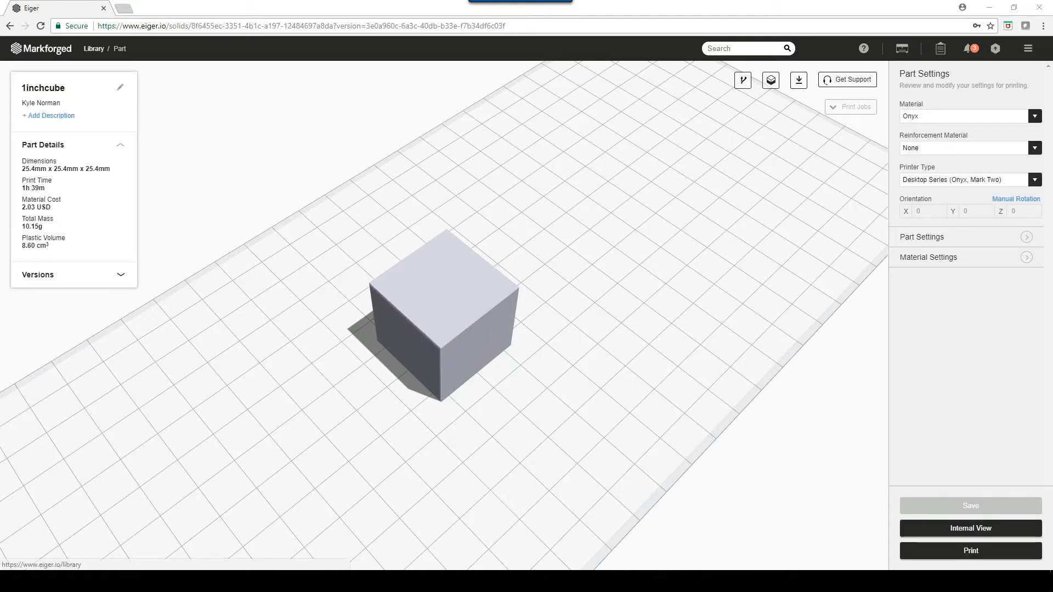
- Create a new project named Demo in the library
{"action": "left_click", "coordinate": [94, 48]}
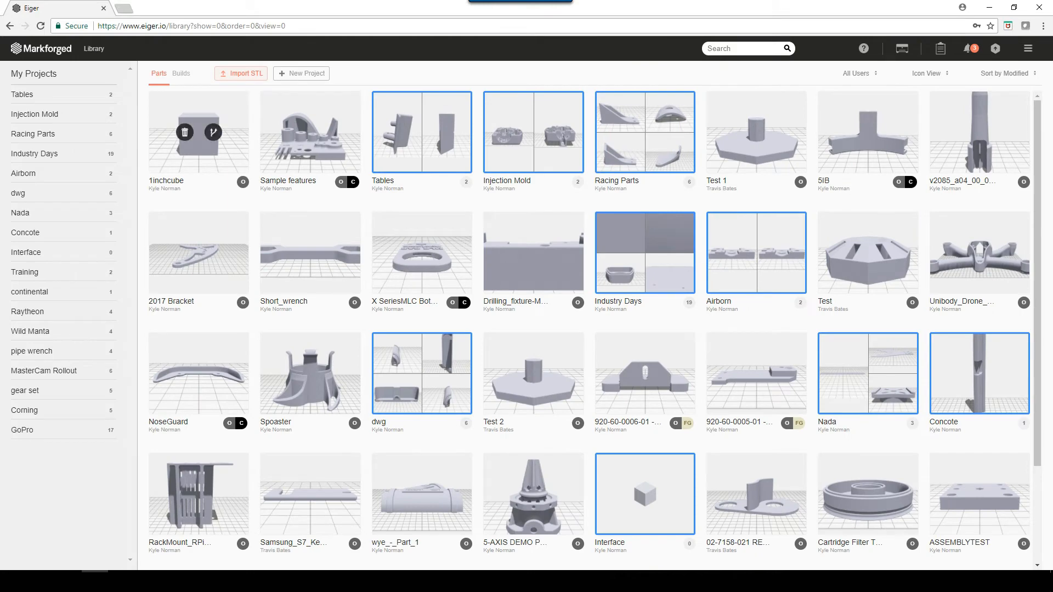
{"action": "left_click", "coordinate": [301, 73]}
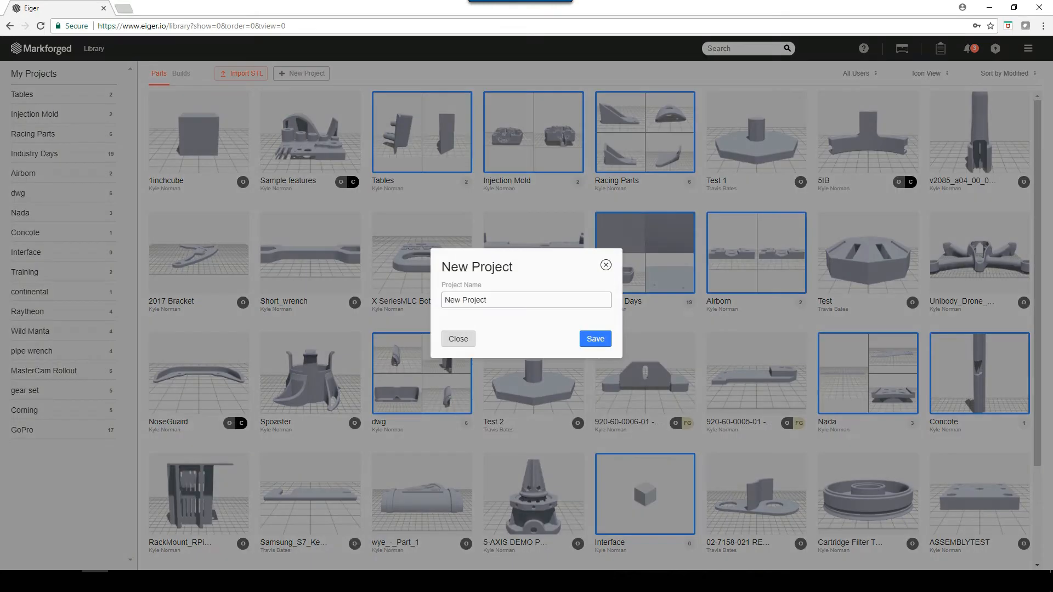
{"action": "left_click_drag", "start_coordinate": [493, 300], "coordinate": [438, 300]}
{"action": "type", "text": "Demo"}
{"action": "left_click", "coordinate": [595, 338]}
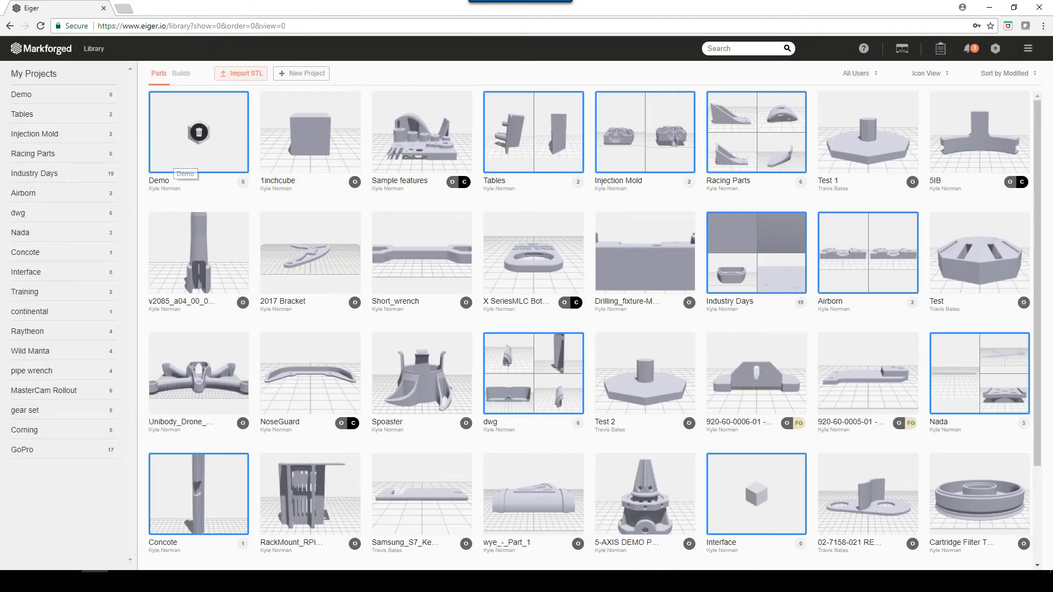
- Add the 1inchcube part to the Demo project
{"action": "left_click", "coordinate": [187, 156]}
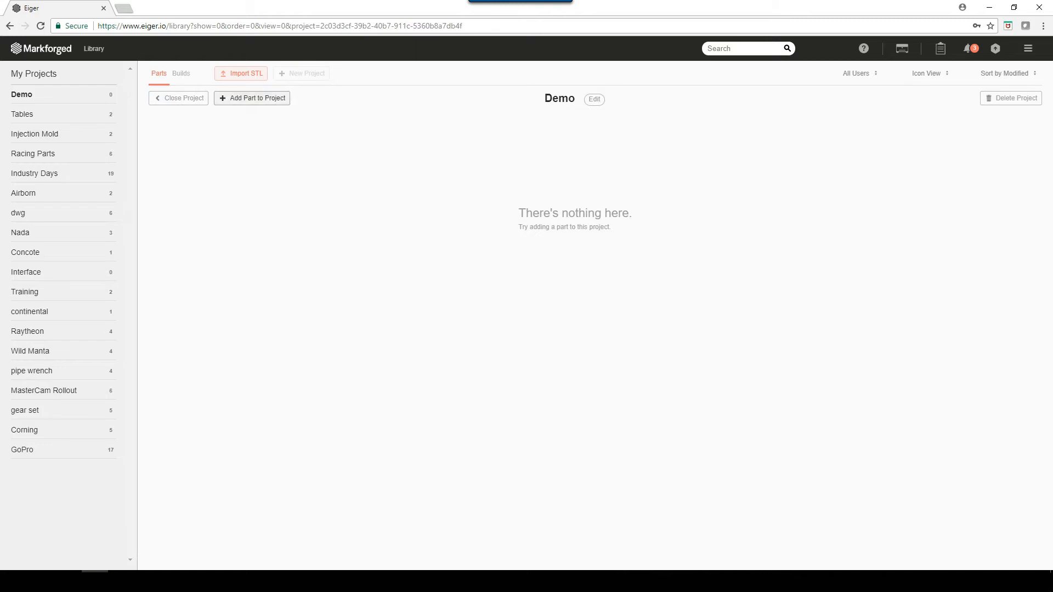
{"action": "left_click", "coordinate": [252, 98]}
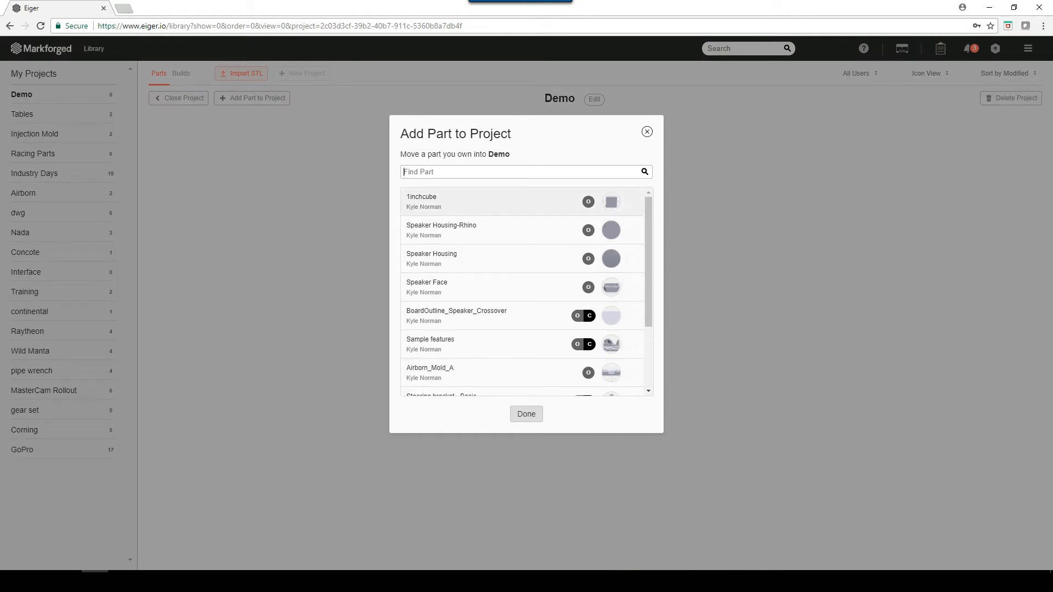
{"action": "left_click", "coordinate": [522, 202]}
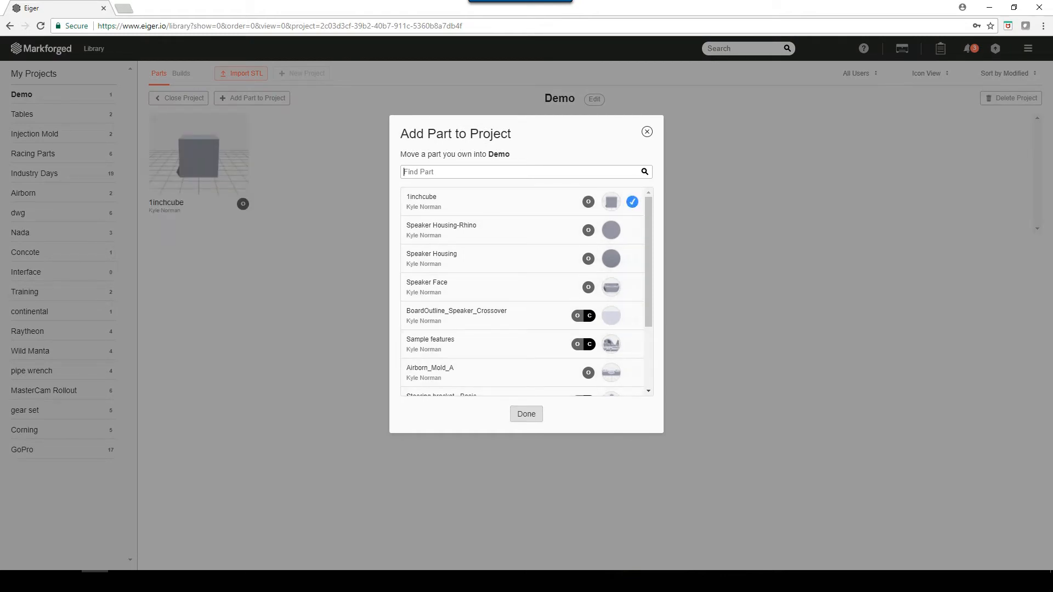
{"action": "left_click", "coordinate": [526, 414]}
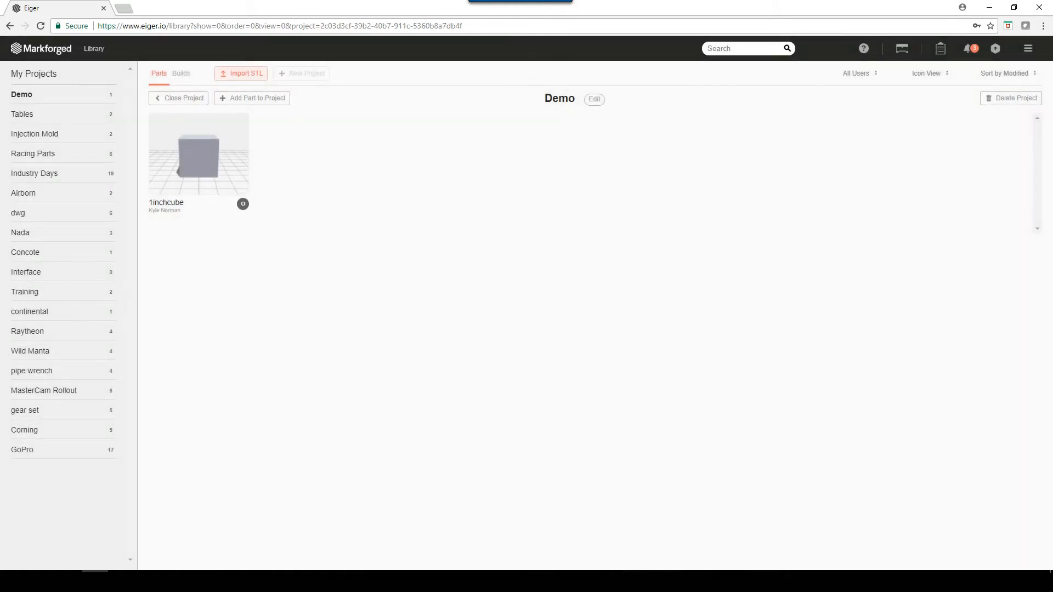
- Import MLC Logo Demo.STL from within the Demo project and save the part with its default settings
{"action": "left_click", "coordinate": [241, 73]}
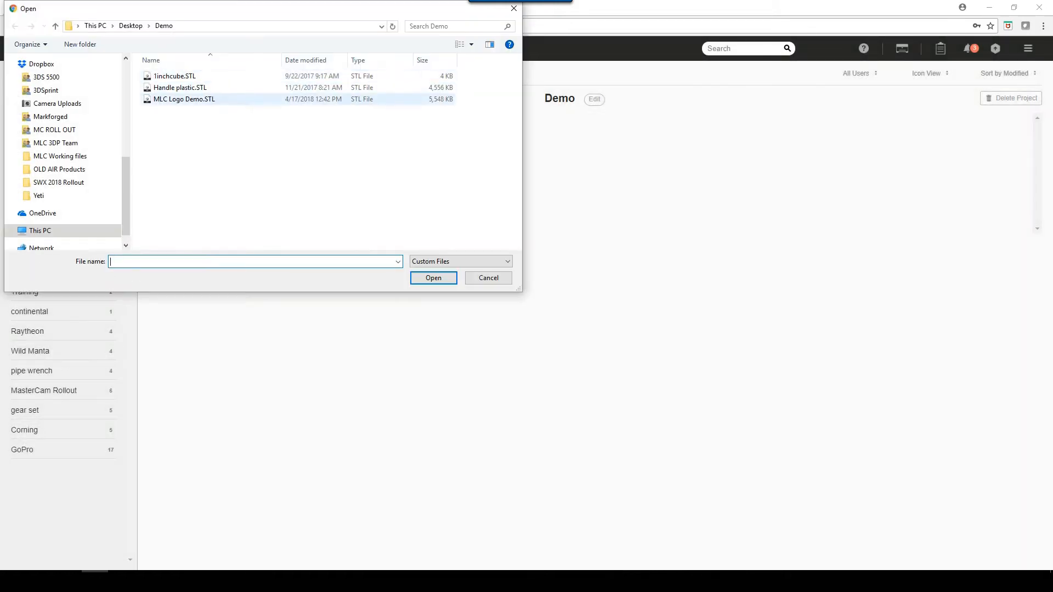
{"action": "left_click", "coordinate": [185, 99]}
{"action": "left_click", "coordinate": [433, 278]}
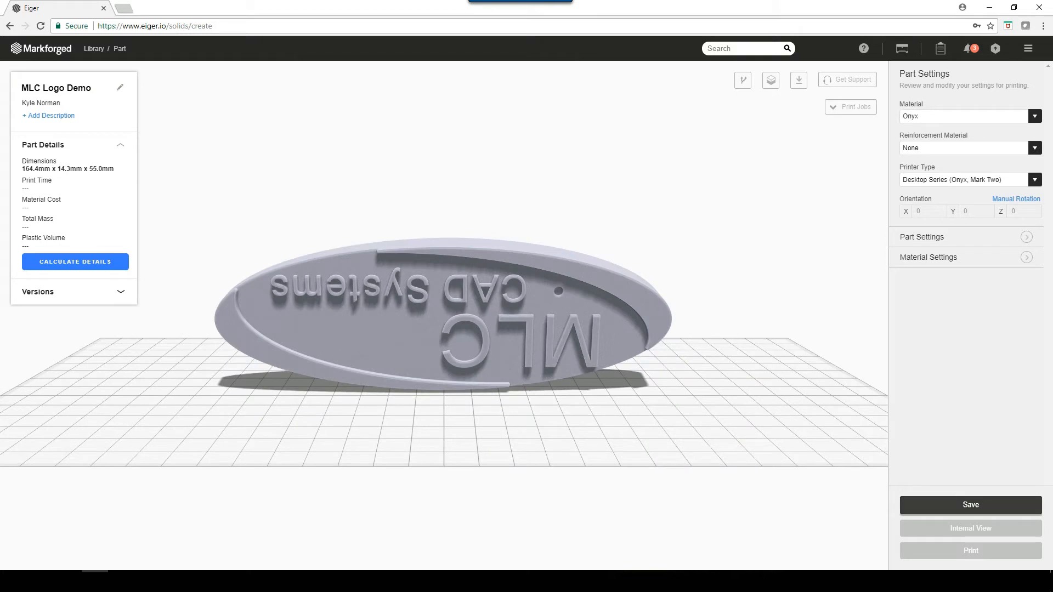
{"action": "left_click", "coordinate": [971, 505]}
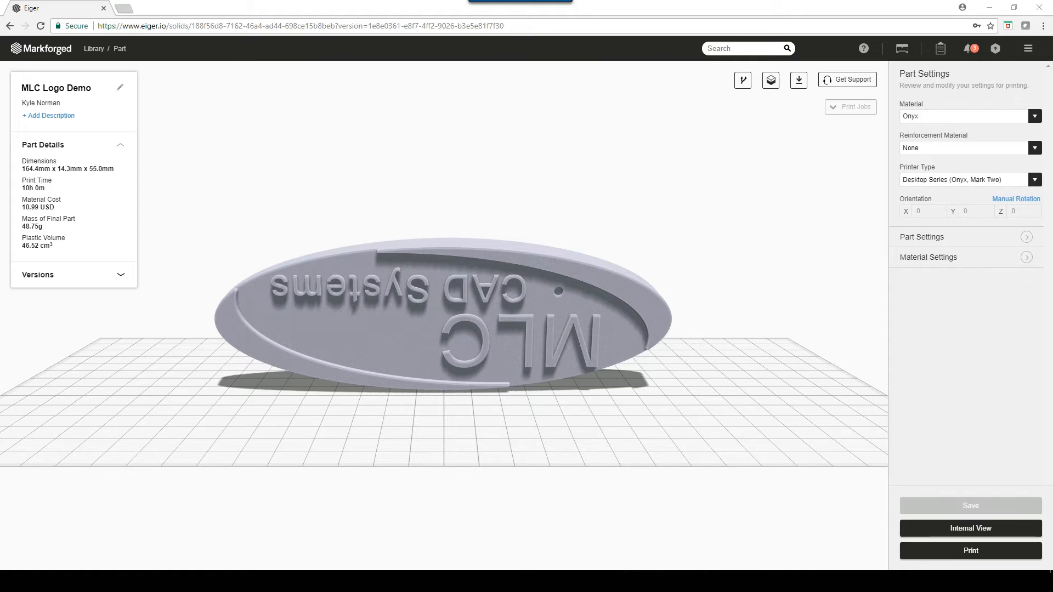
- Lay the MLC Logo Demo part flat on its plain back face so the lettering points up
{"action": "left_click_drag", "start_coordinate": [444, 351], "coordinate": [147, 383]}
{"action": "left_click_drag", "start_coordinate": [383, 281], "coordinate": [348, 296]}
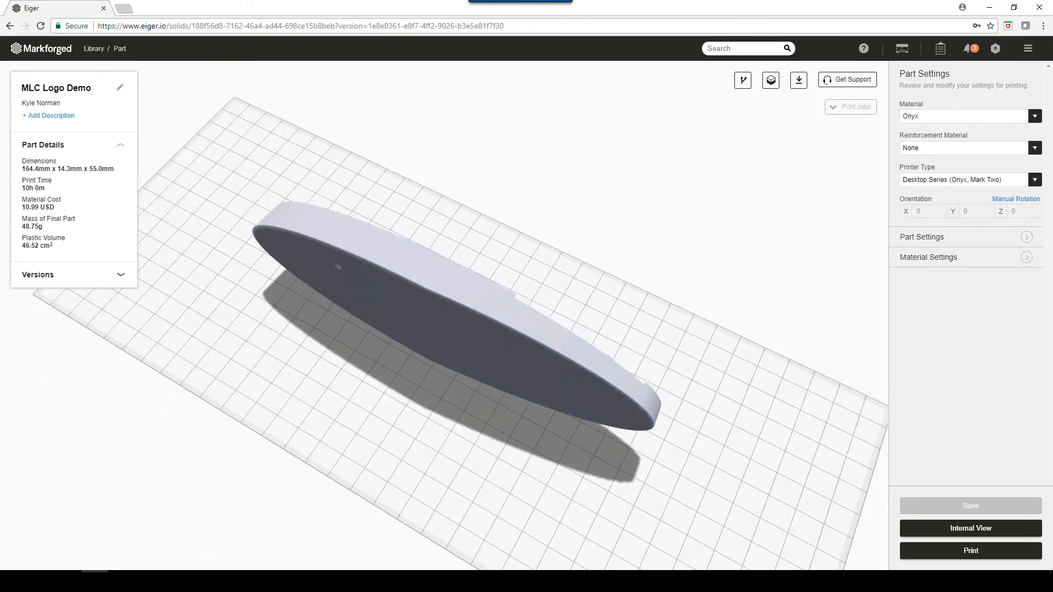
{"action": "left_click", "coordinate": [348, 296]}
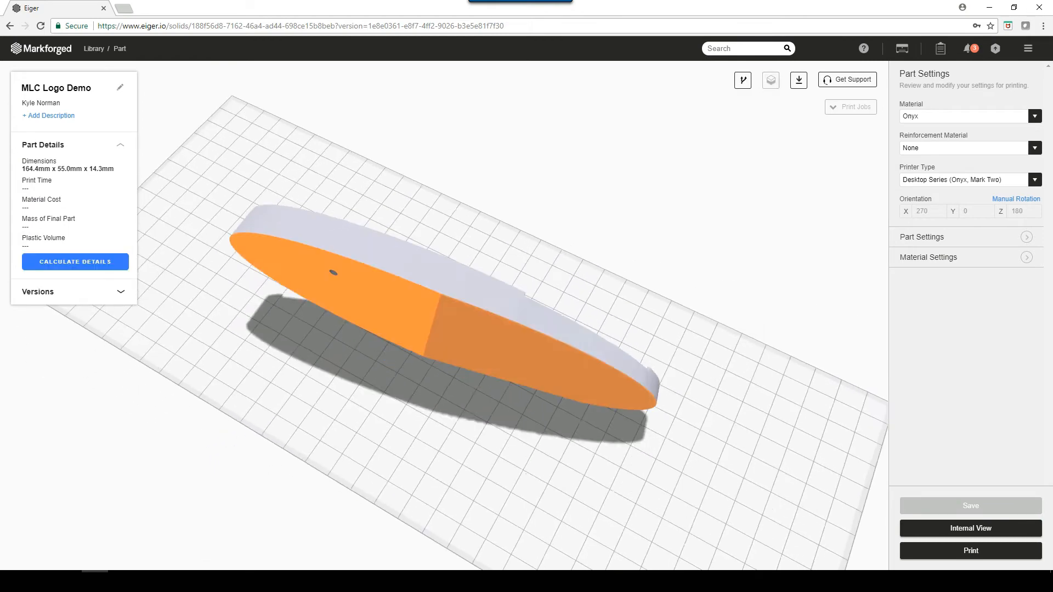
- Flip the logo part onto its lettered face, and return it to resting on its plain back face
{"action": "left_click_drag", "start_coordinate": [527, 340], "coordinate": [315, 300]}
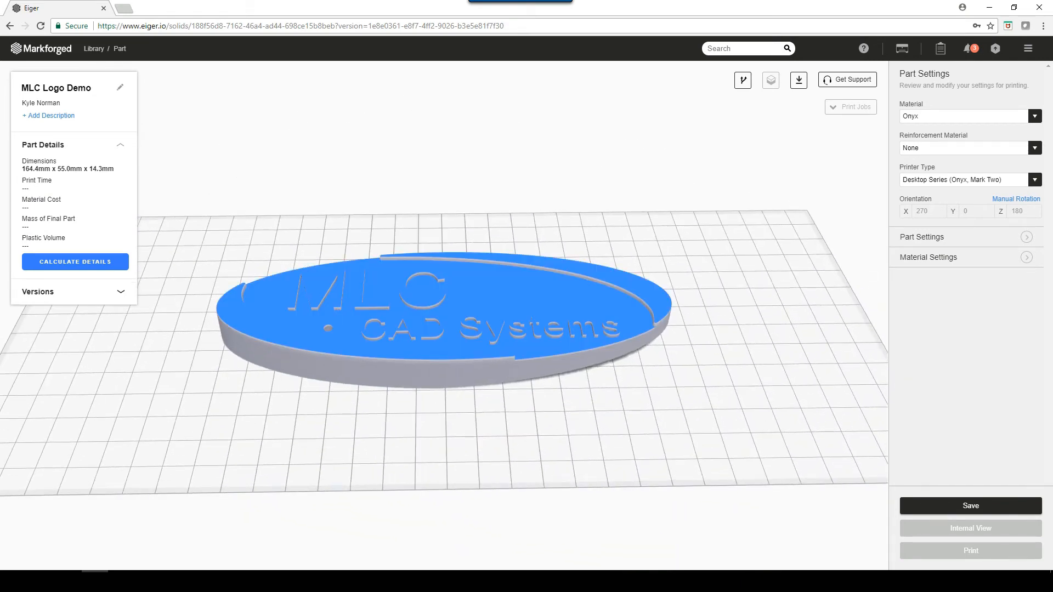
{"action": "left_click", "coordinate": [455, 302]}
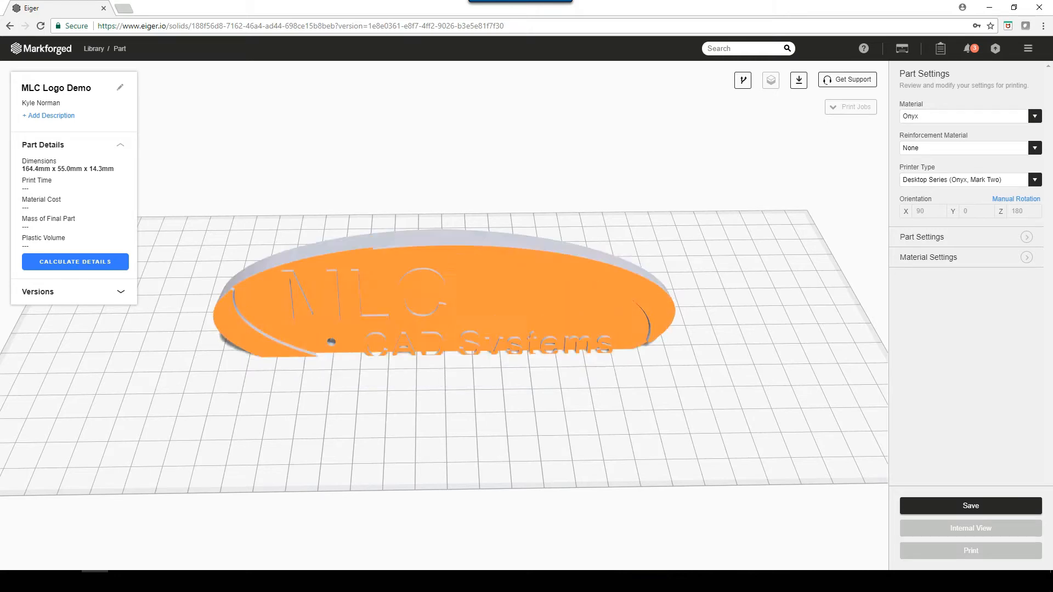
{"action": "mouse_move", "coordinate": [282, 369]}
{"action": "left_mouse_down"}
{"action": "mouse_move", "coordinate": [287, 314]}
{"action": "mouse_move", "coordinate": [289, 351]}
{"action": "left_mouse_up"}
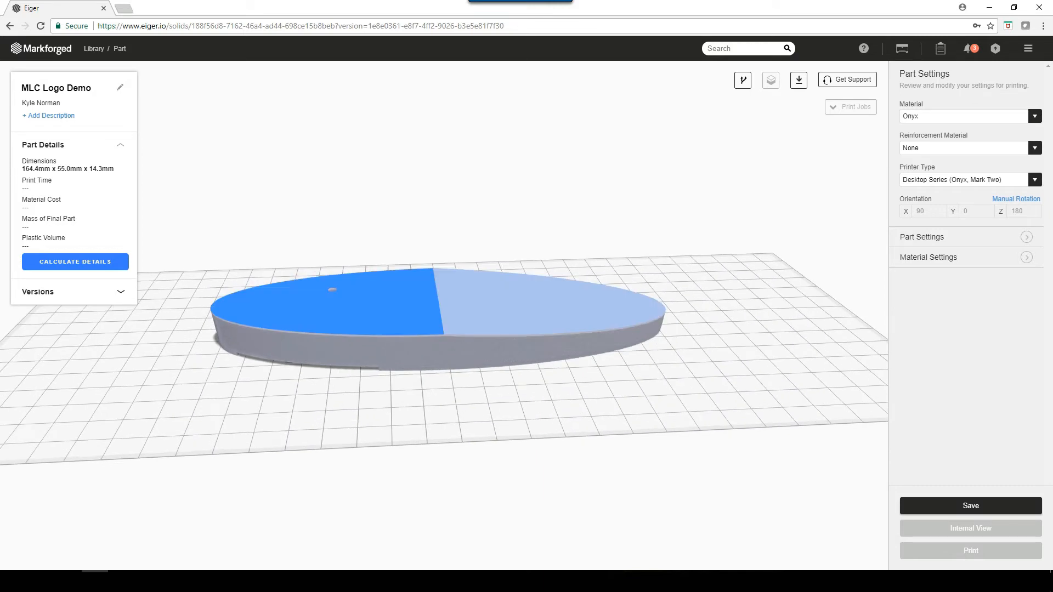
{"action": "left_click", "coordinate": [396, 316]}
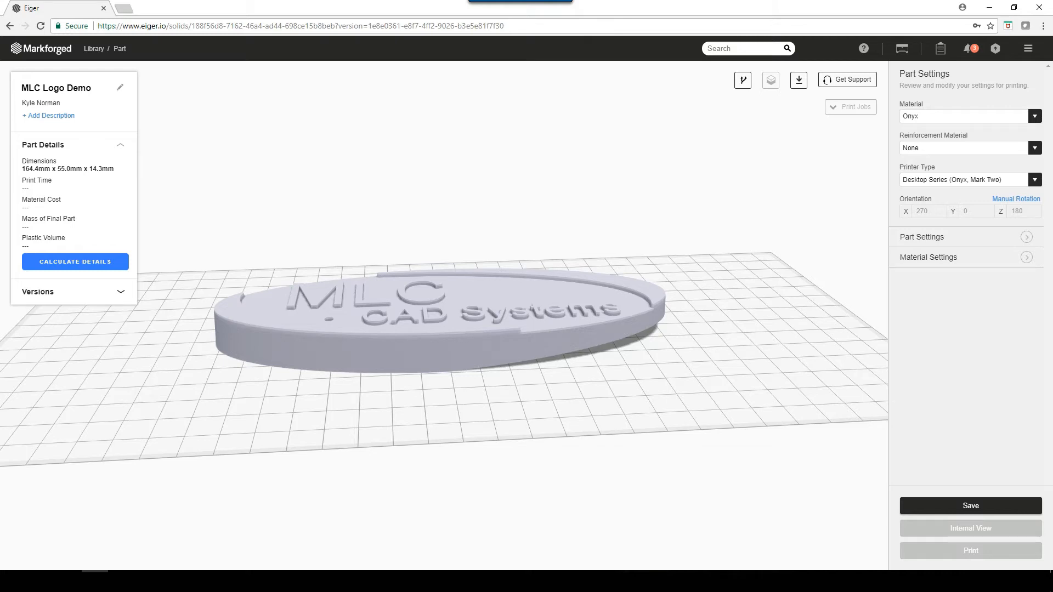
- Review the Nylon, Onyx and 17-4 Stainless Steel material options, keeping Onyx selected
{"action": "left_click", "coordinate": [1035, 117]}
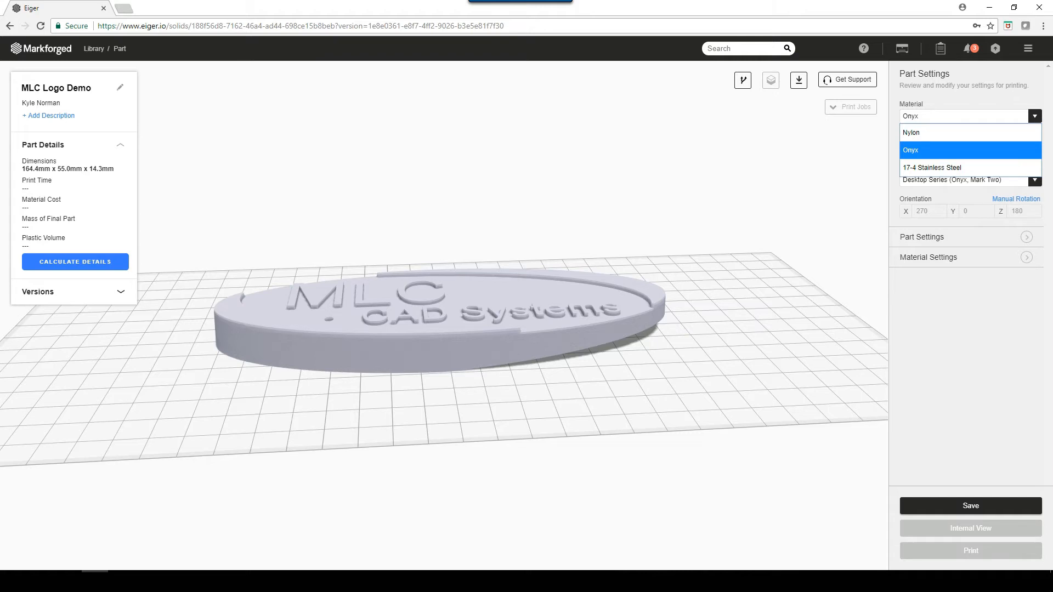
{"action": "key", "text": "Up"}
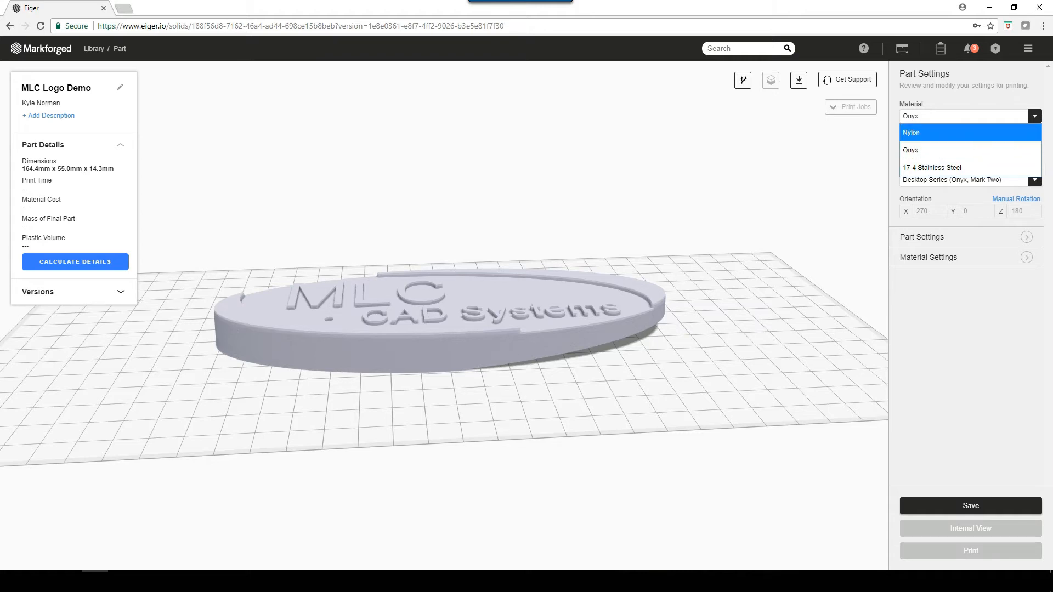
{"action": "key", "text": "Down"}
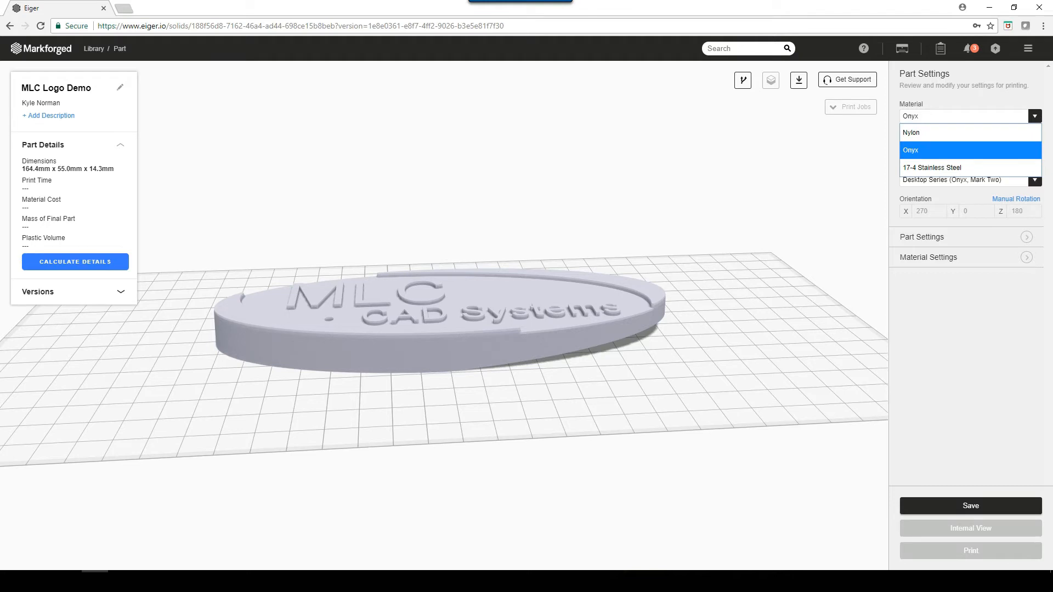
{"action": "key", "text": "Down"}
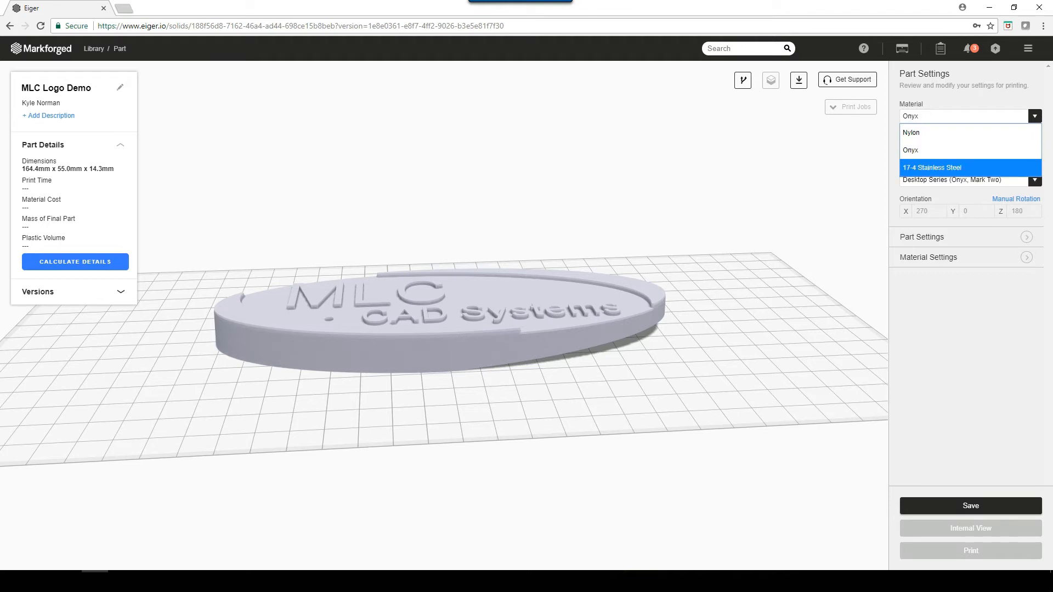
{"action": "key", "text": "Up"}
{"action": "key", "text": "Return"}
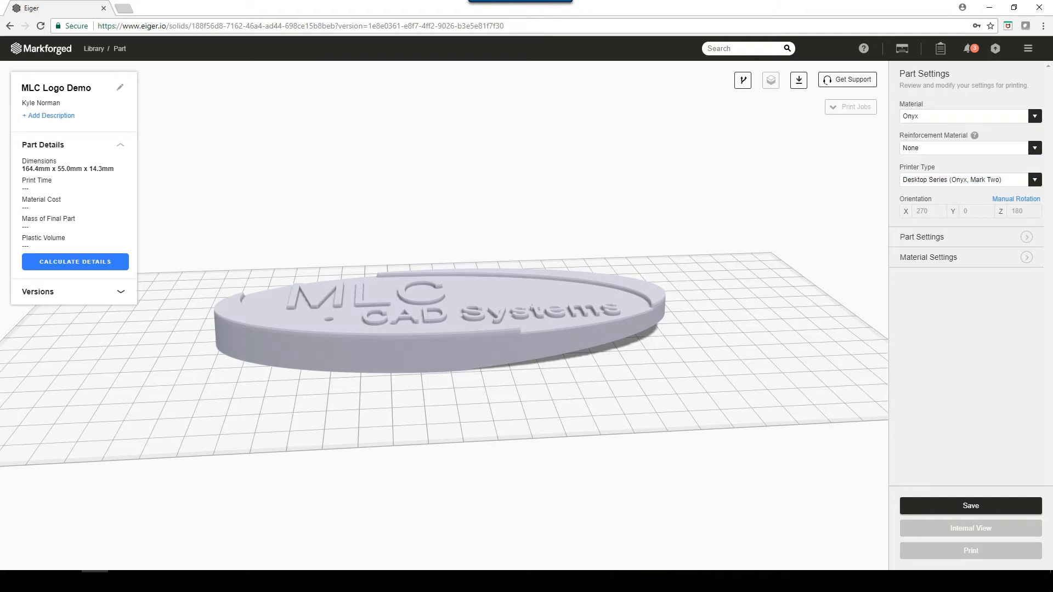
- Set the logo part's reinforcement material to Carbon Fiber
{"action": "left_click", "coordinate": [1035, 148]}
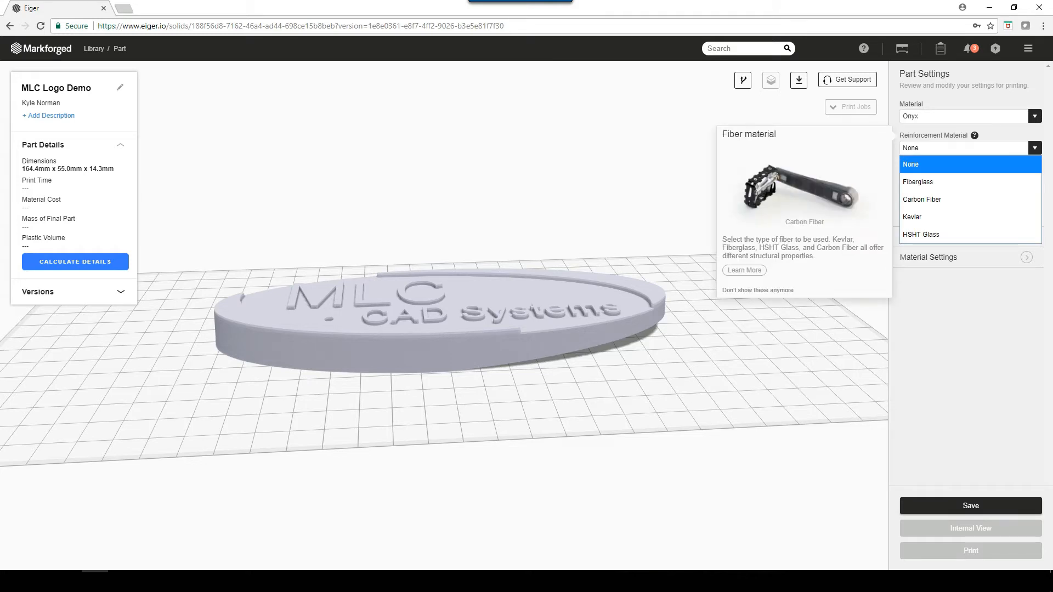
{"action": "key", "text": "Down"}
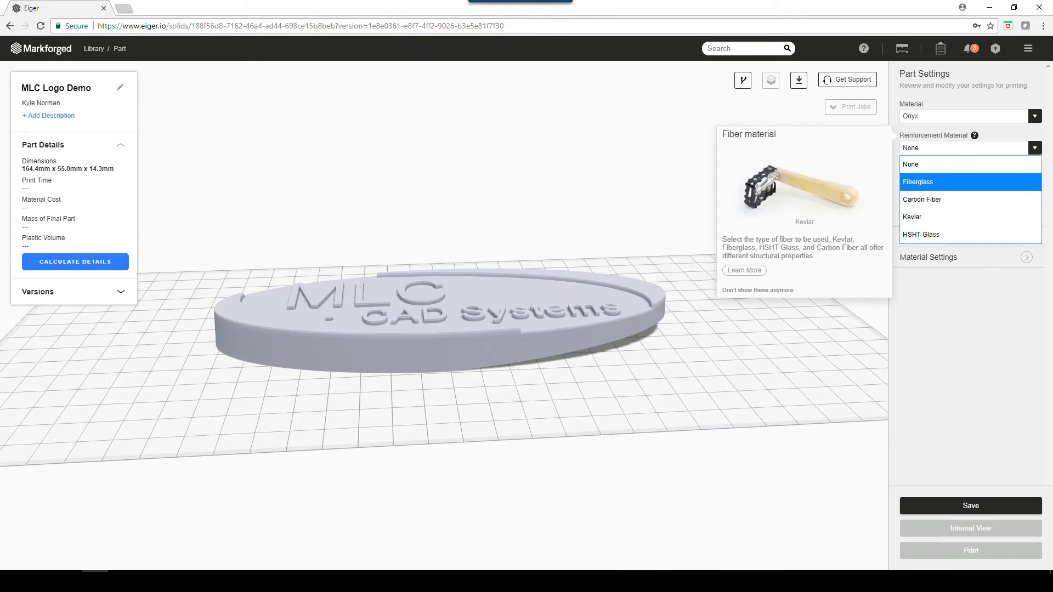
{"action": "key", "text": "Down"}
{"action": "key", "text": "Return"}
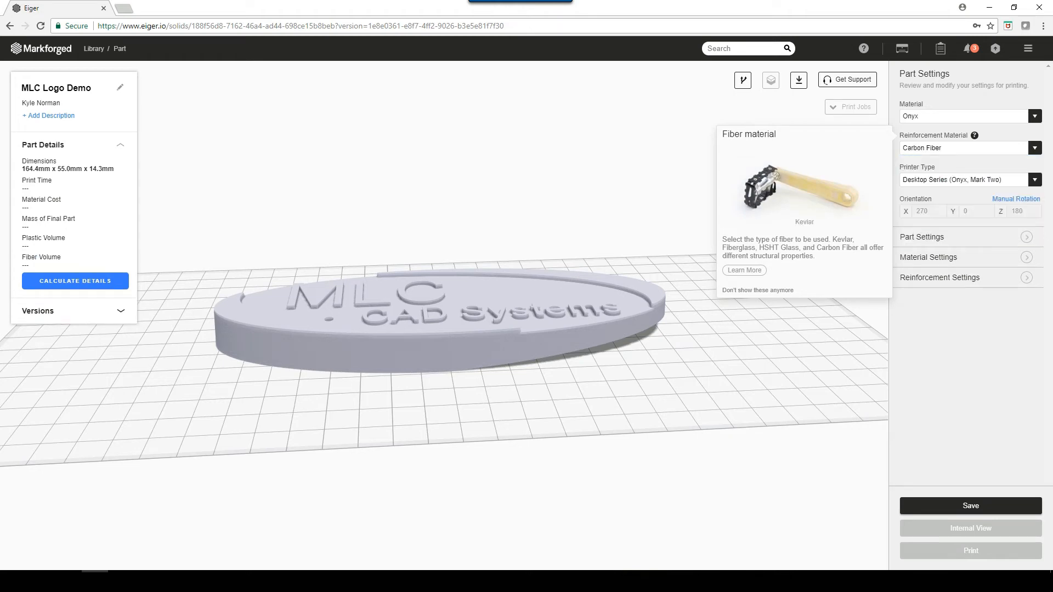
- Set the printer type to Industrial Series (X3, X5, X7)
{"action": "left_click", "coordinate": [1035, 180]}
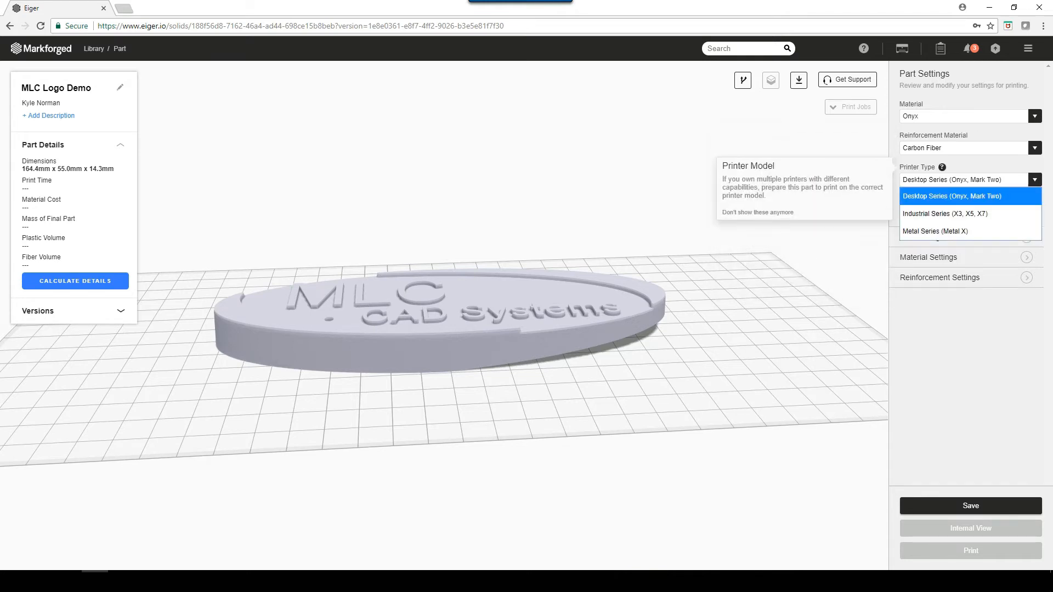
{"action": "key", "text": "Down"}
{"action": "key", "text": "Down"}
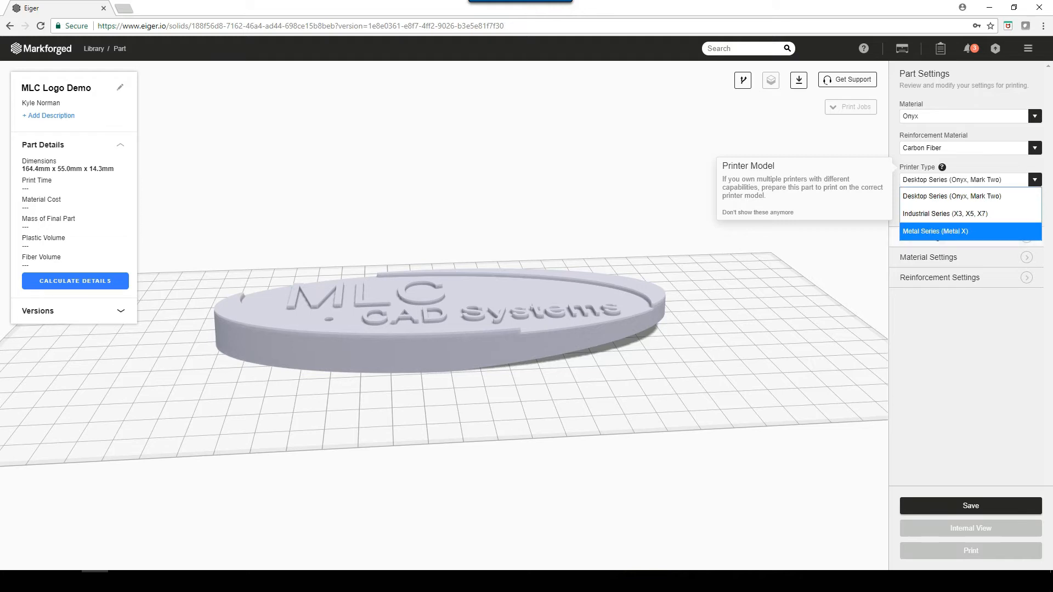
{"action": "key", "text": "Up"}
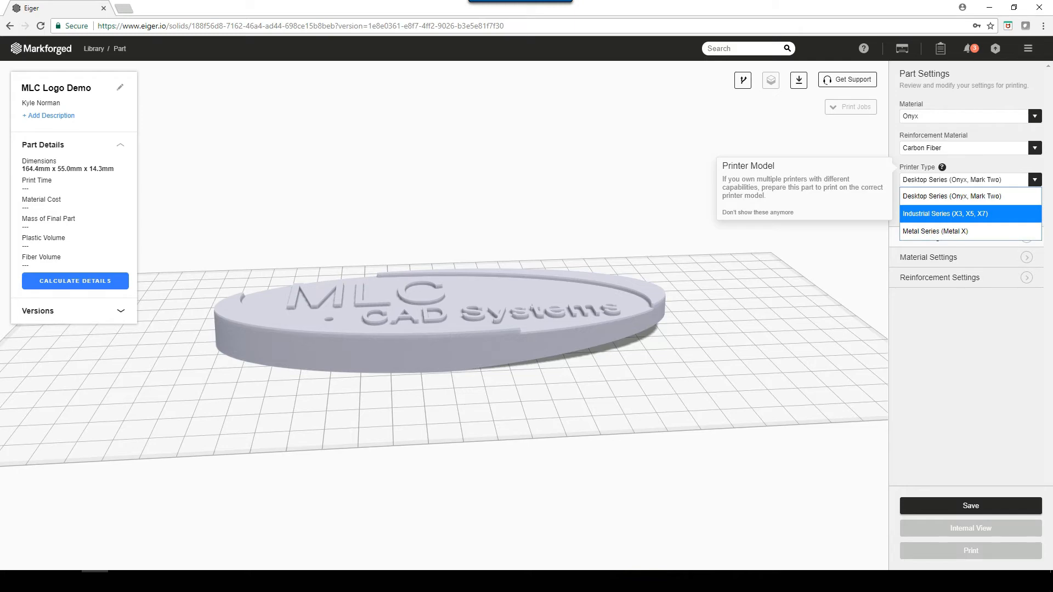
{"action": "left_click", "coordinate": [946, 214]}
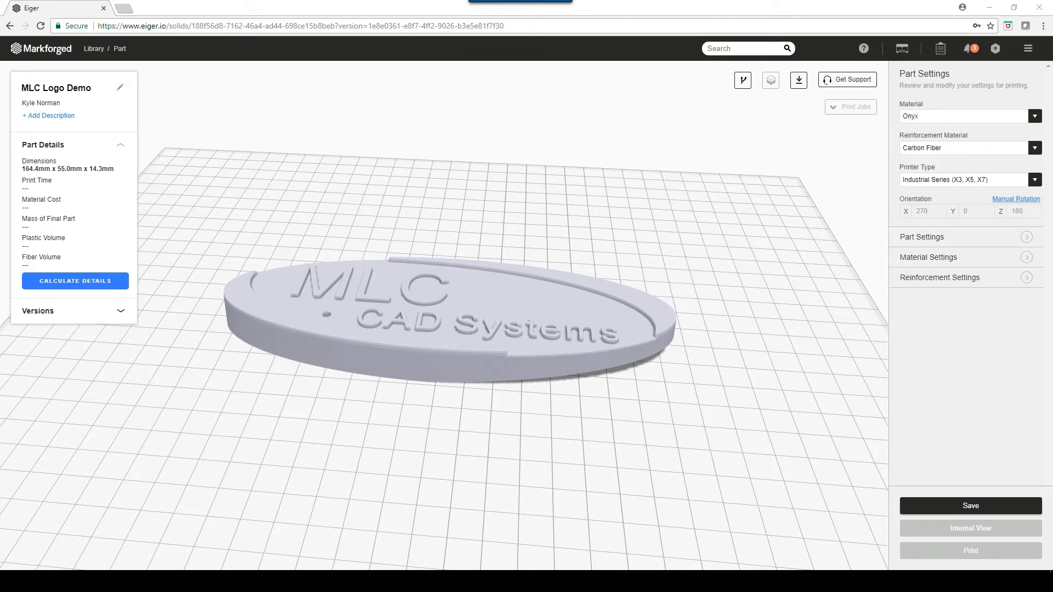
- Manually rotate the logo part to 20 degrees about Y, reset Y to 0, and leave manual rotation
{"action": "left_click", "coordinate": [1016, 199]}
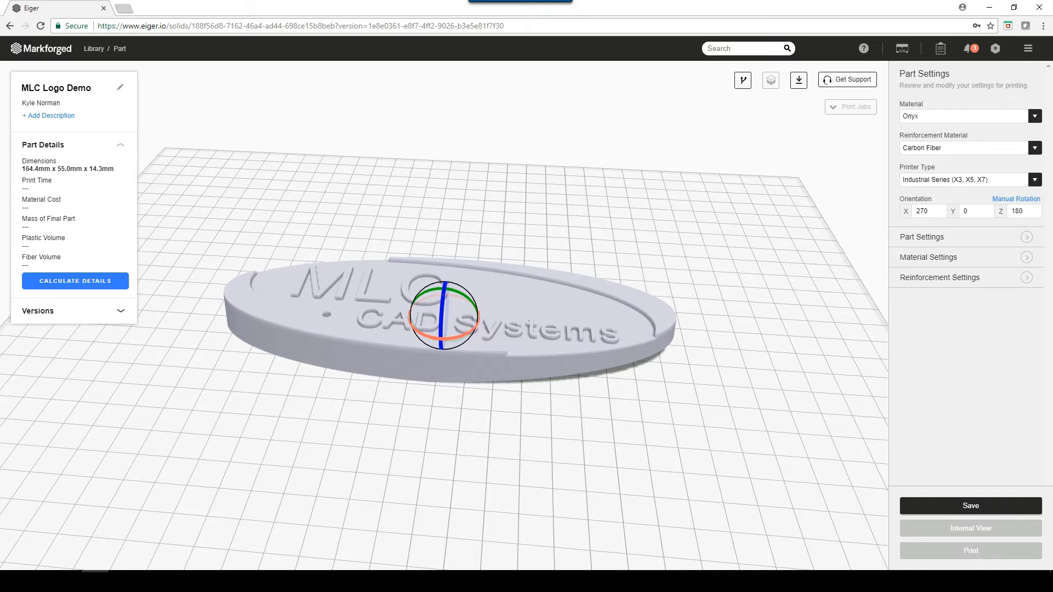
{"action": "left_click_drag", "start_coordinate": [444, 338], "coordinate": [434, 337]}
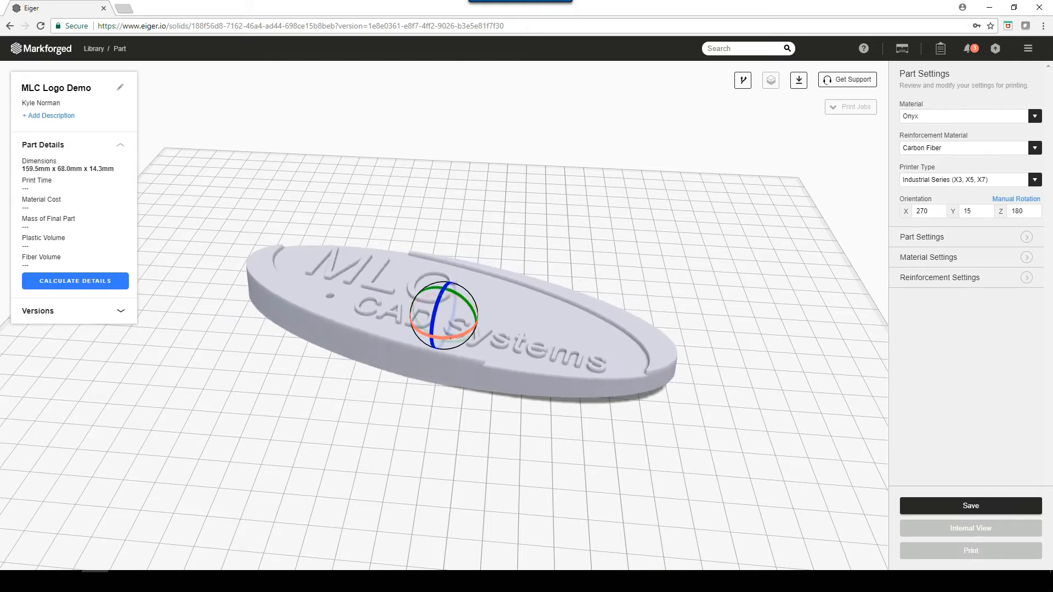
{"action": "left_click_drag", "start_coordinate": [450, 338], "coordinate": [445, 338]}
{"action": "double_click", "coordinate": [967, 211]}
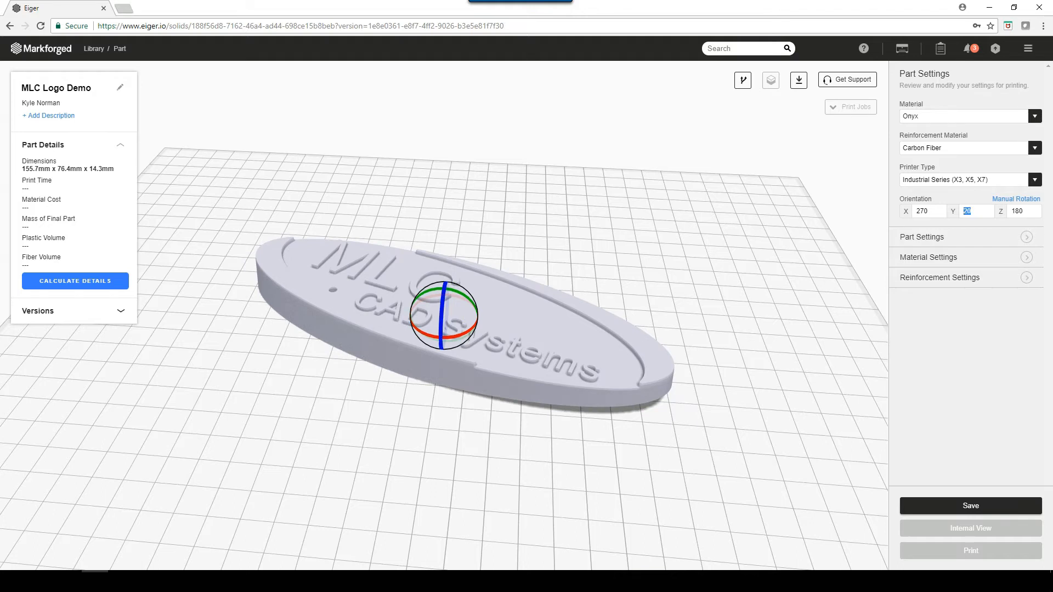
{"action": "type", "text": "0"}
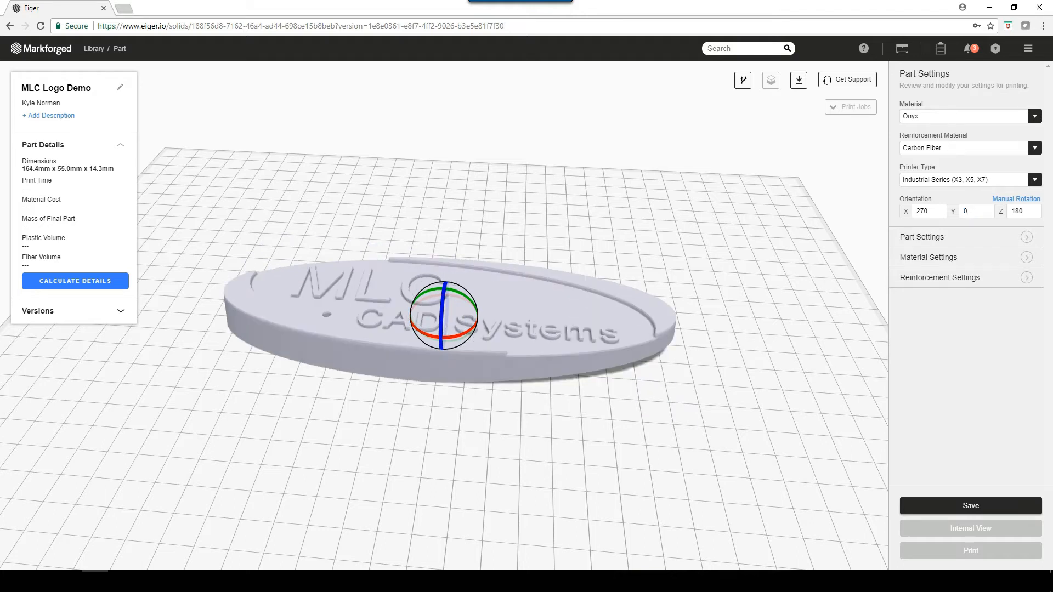
{"action": "scroll", "coordinate": [445, 316], "scroll_direction": "up", "scroll_amount": 1}
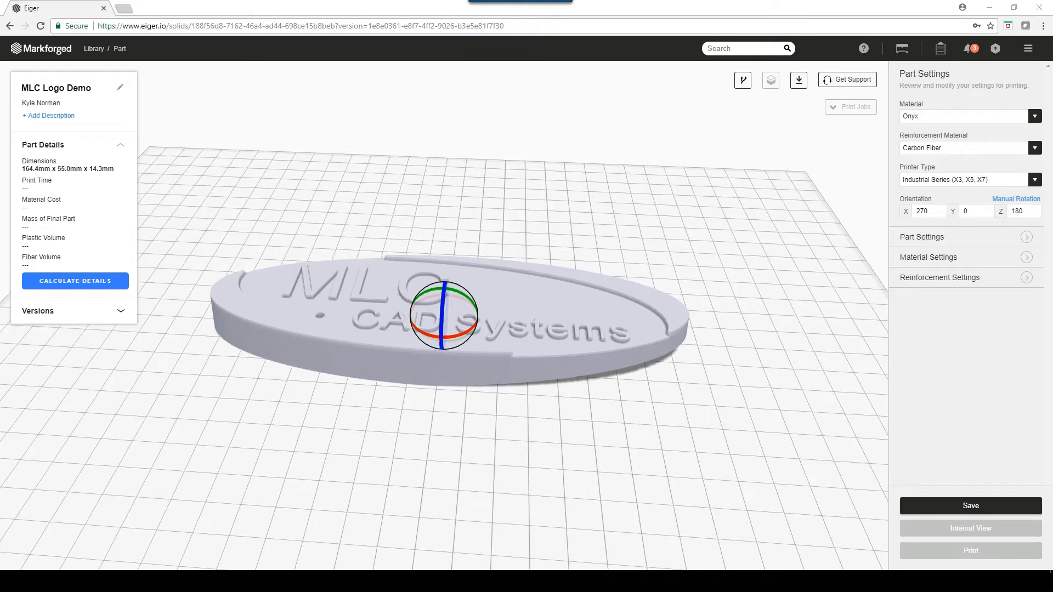
{"action": "left_click", "coordinate": [1016, 199]}
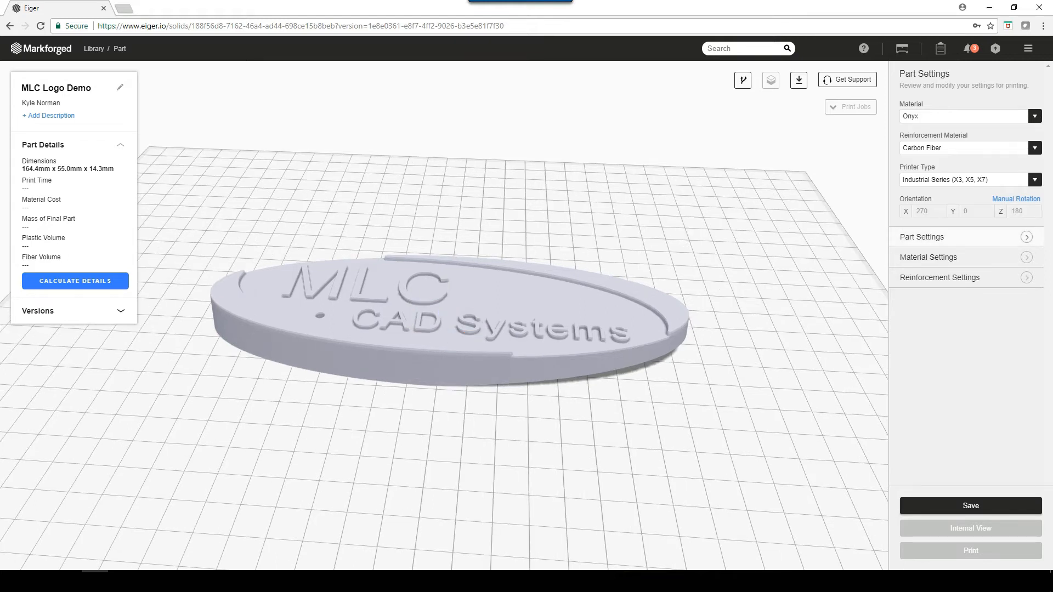
- Set the supports angle to 45 and turn on the brim in the detailed part settings
{"action": "left_click", "coordinate": [933, 237]}
{"action": "scroll", "coordinate": [947, 262], "scroll_direction": "down", "scroll_amount": 1}
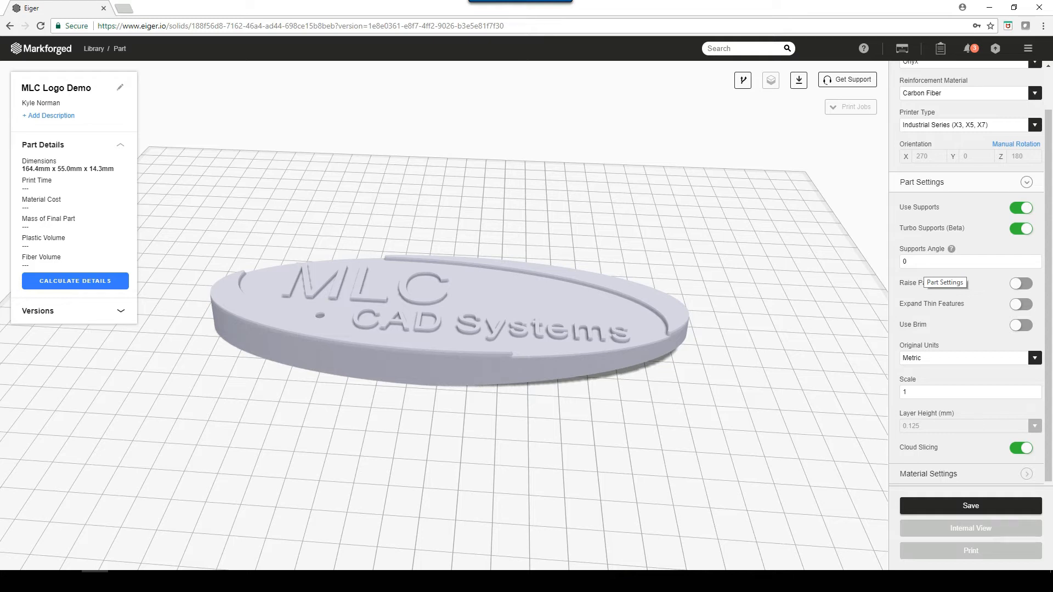
{"action": "left_click_drag", "start_coordinate": [919, 263], "coordinate": [894, 263]}
{"action": "type", "text": "45"}
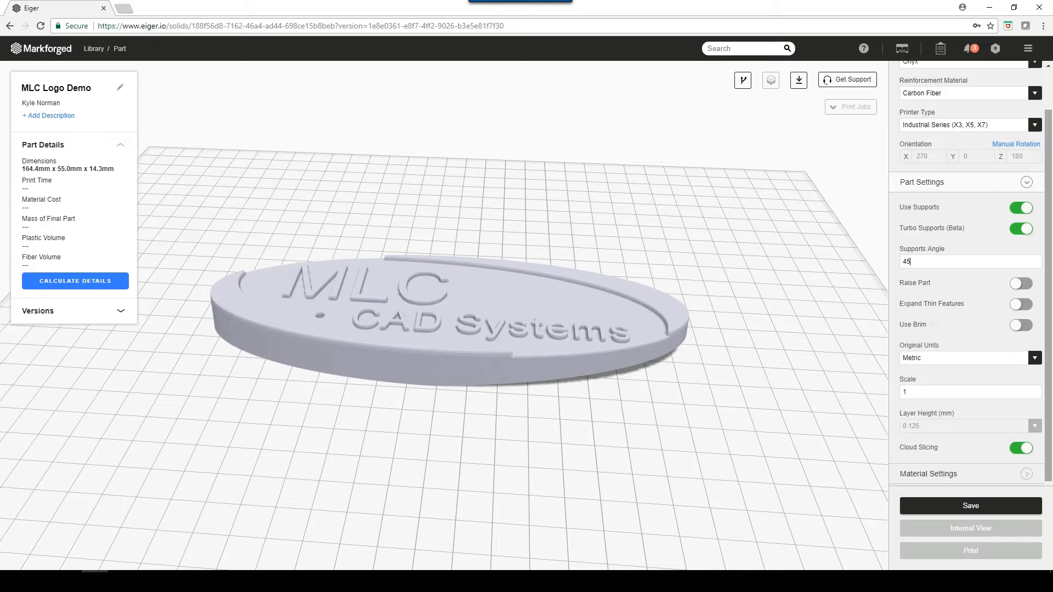
{"action": "left_click", "coordinate": [934, 325]}
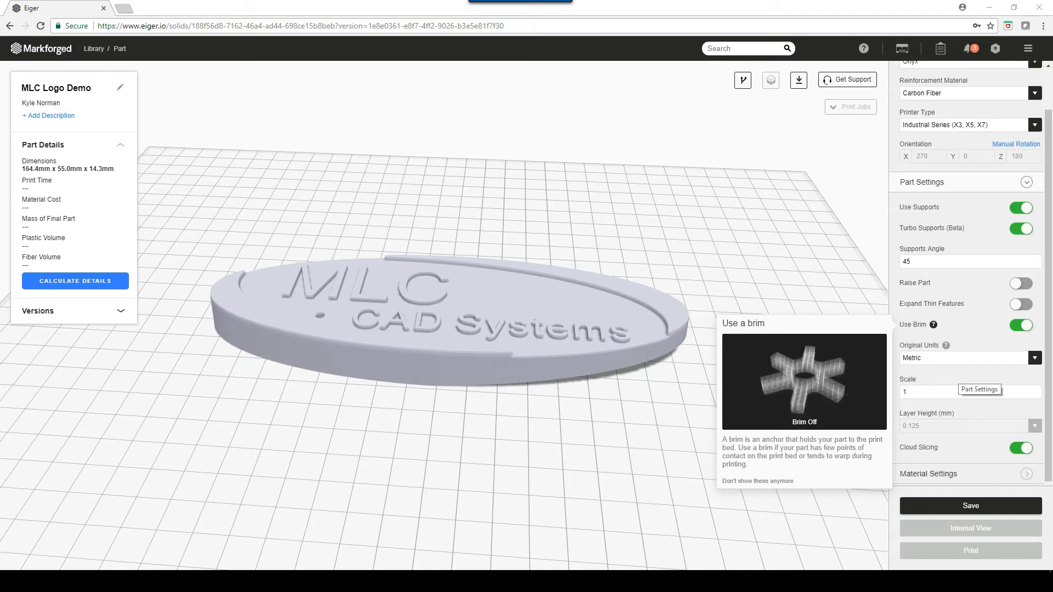
- Review the original units, scale and layer height settings, keeping Metric units and a scale of 1
{"action": "left_click", "coordinate": [965, 357]}
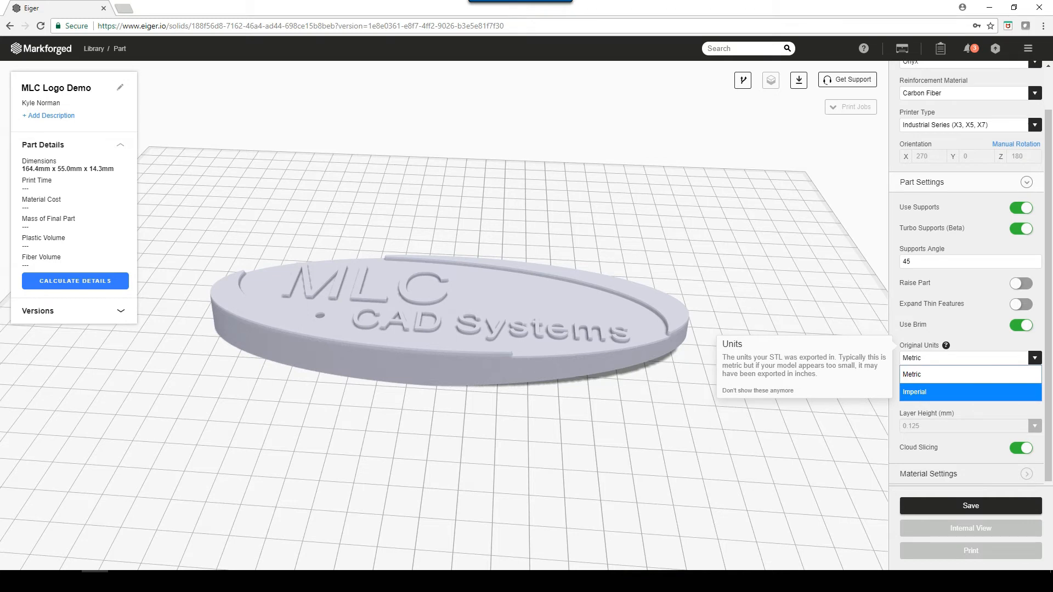
{"action": "left_click", "coordinate": [922, 375]}
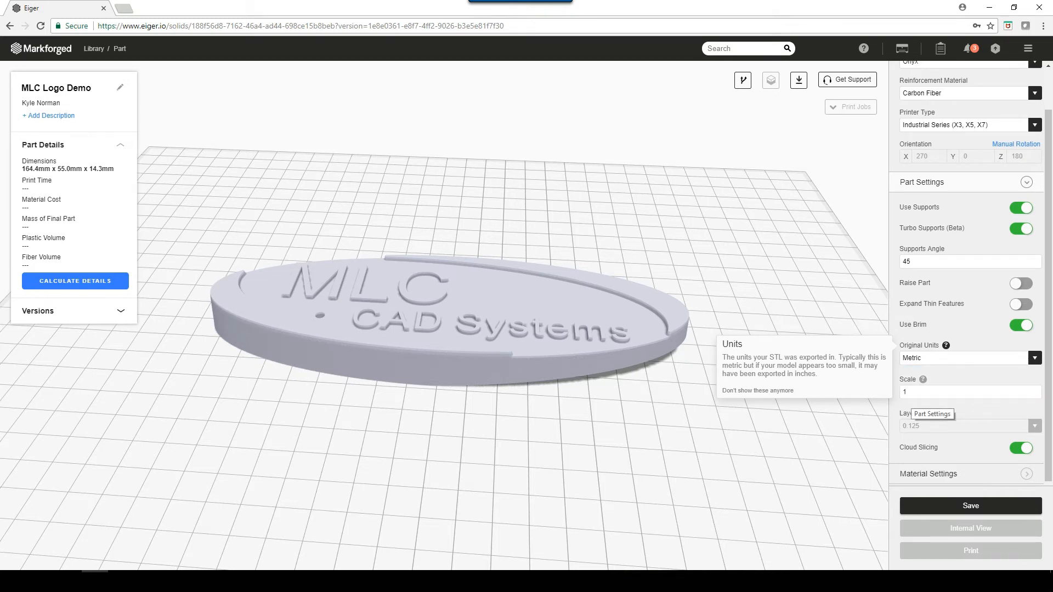
{"action": "left_click_drag", "start_coordinate": [911, 395], "coordinate": [897, 393]}
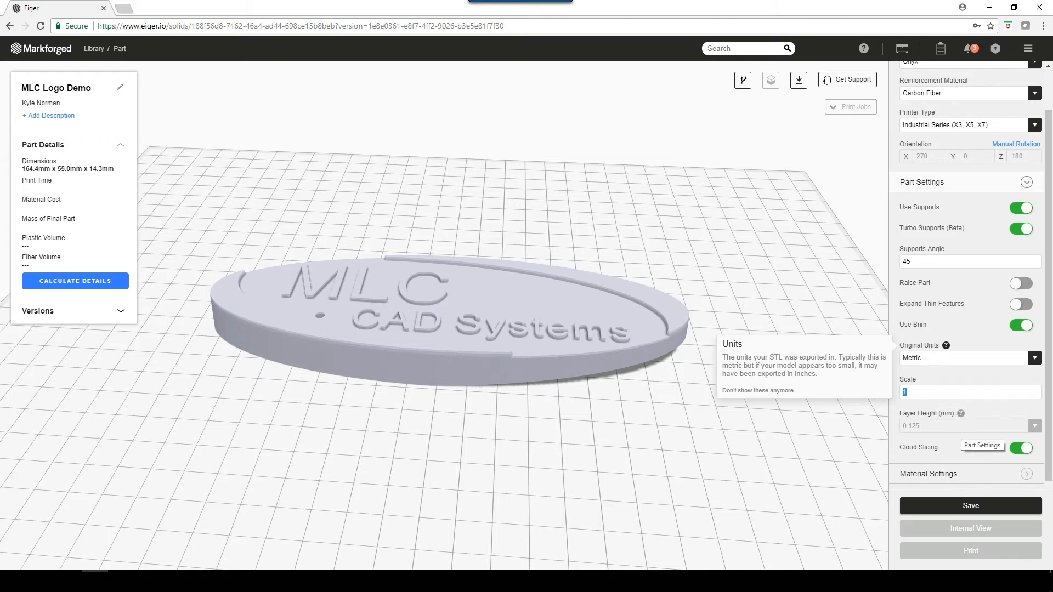
{"action": "left_click", "coordinate": [1010, 422]}
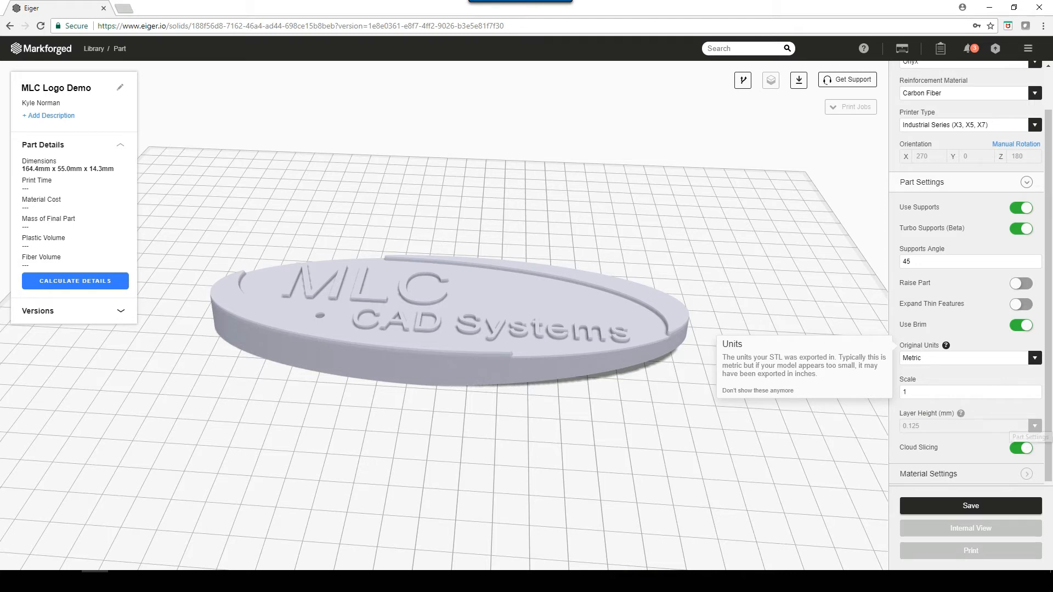
- Set the reinforcement material to None and open the layer height options
{"action": "left_click_drag", "start_coordinate": [1049, 385], "coordinate": [1049, 345]}
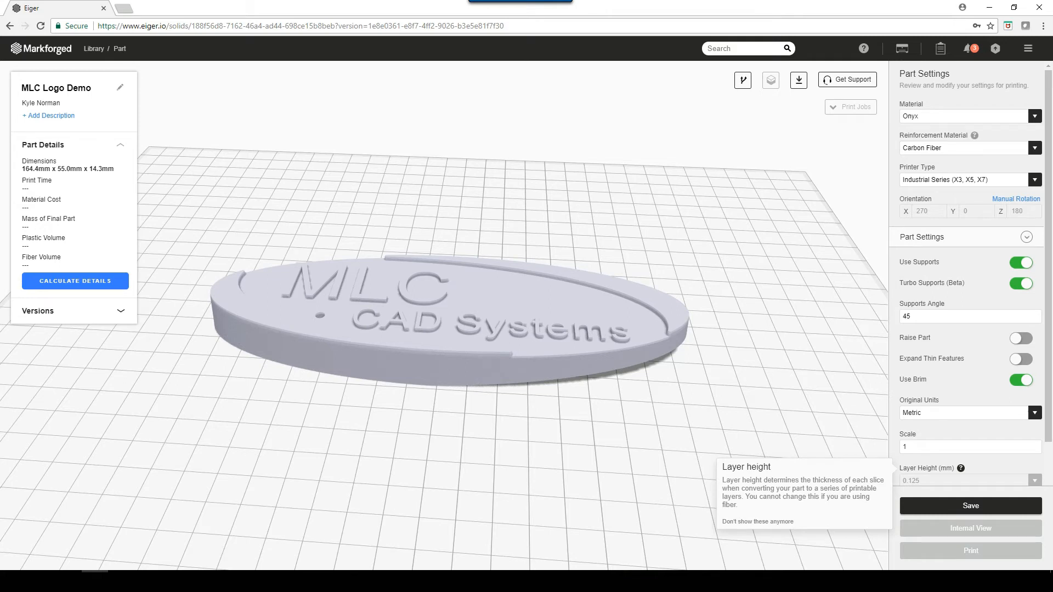
{"action": "left_click", "coordinate": [1034, 148]}
{"action": "left_click", "coordinate": [970, 165]}
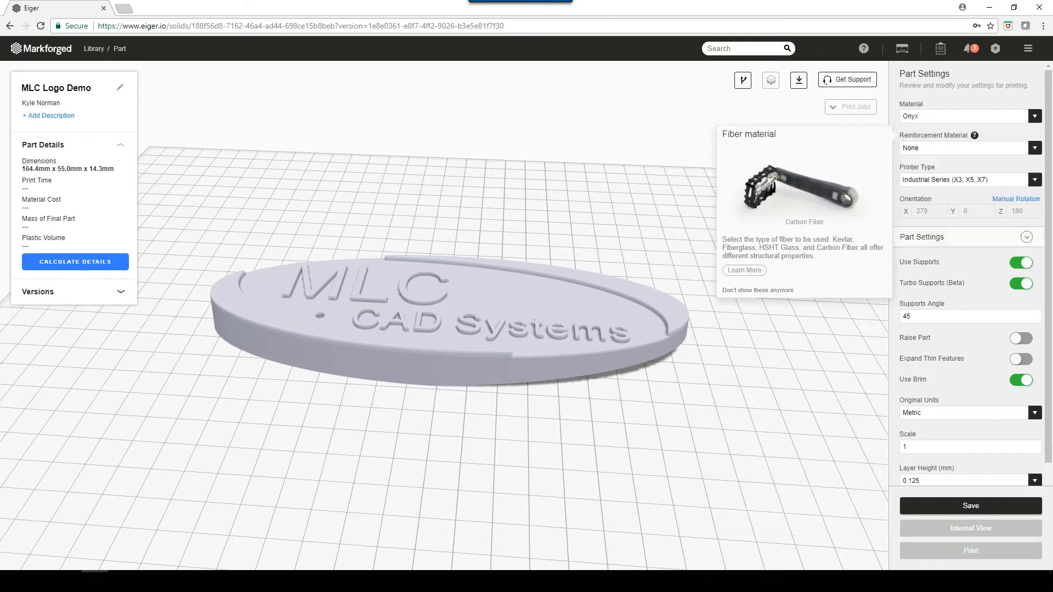
{"action": "left_click_drag", "start_coordinate": [1048, 231], "coordinate": [1049, 275]}
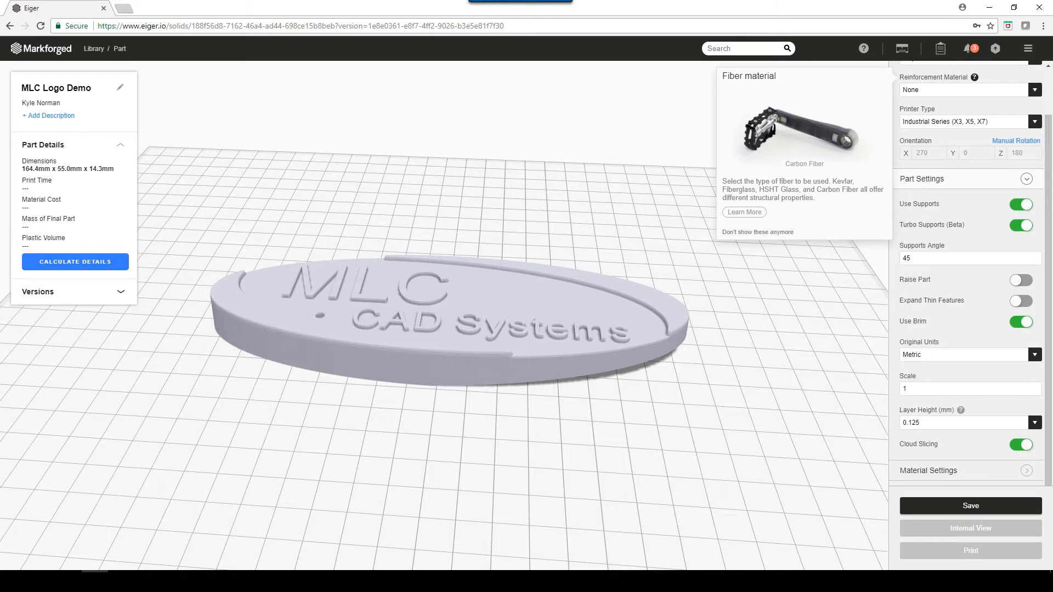
{"action": "left_click", "coordinate": [1035, 423]}
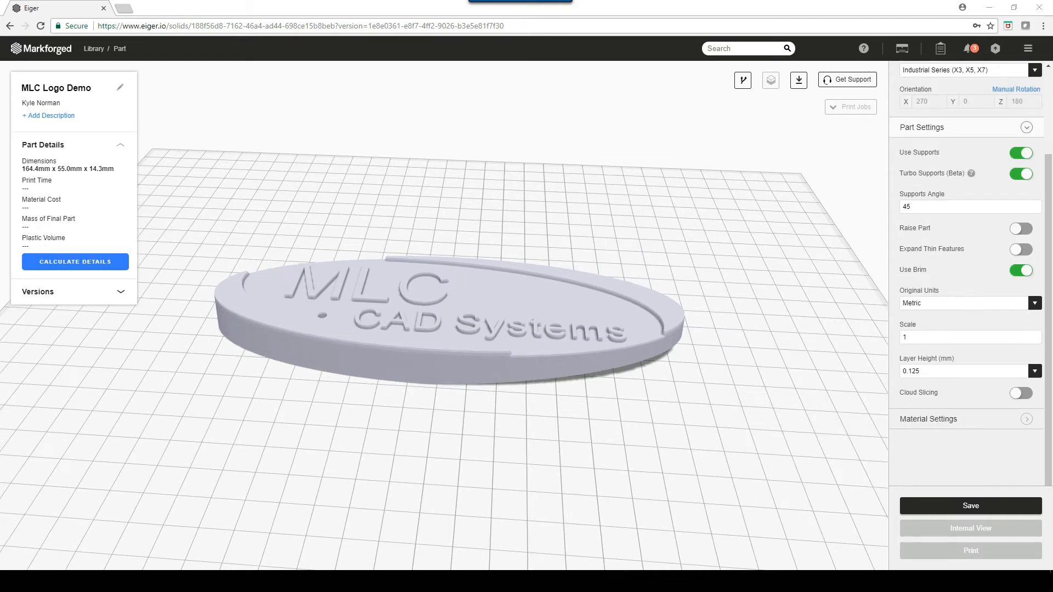
- Review the material settings and the available fill patterns, keeping Triangular Fill
{"action": "left_click", "coordinate": [1027, 127]}
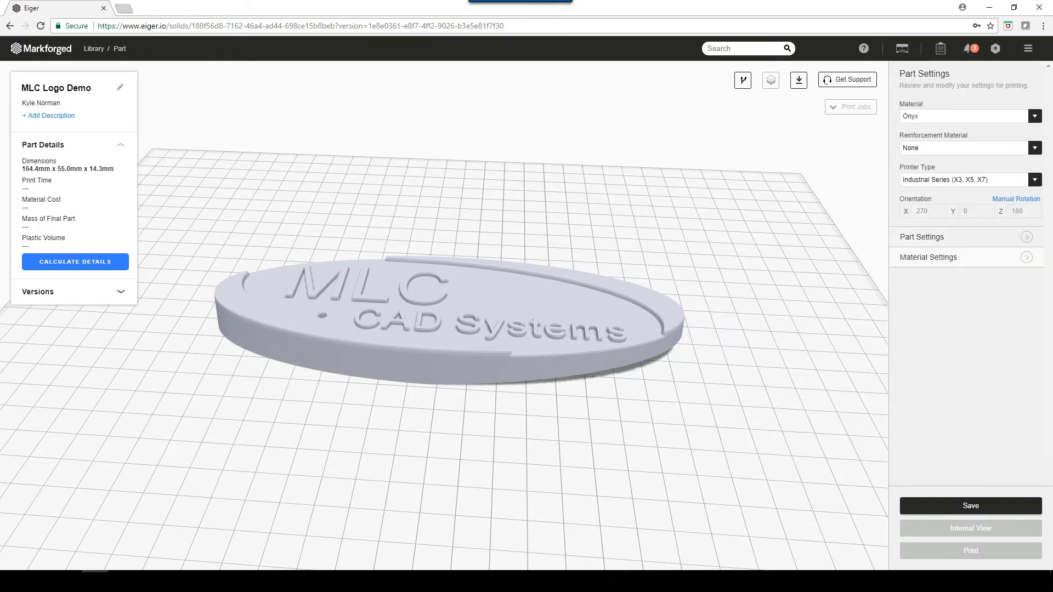
{"action": "left_click", "coordinate": [1026, 258]}
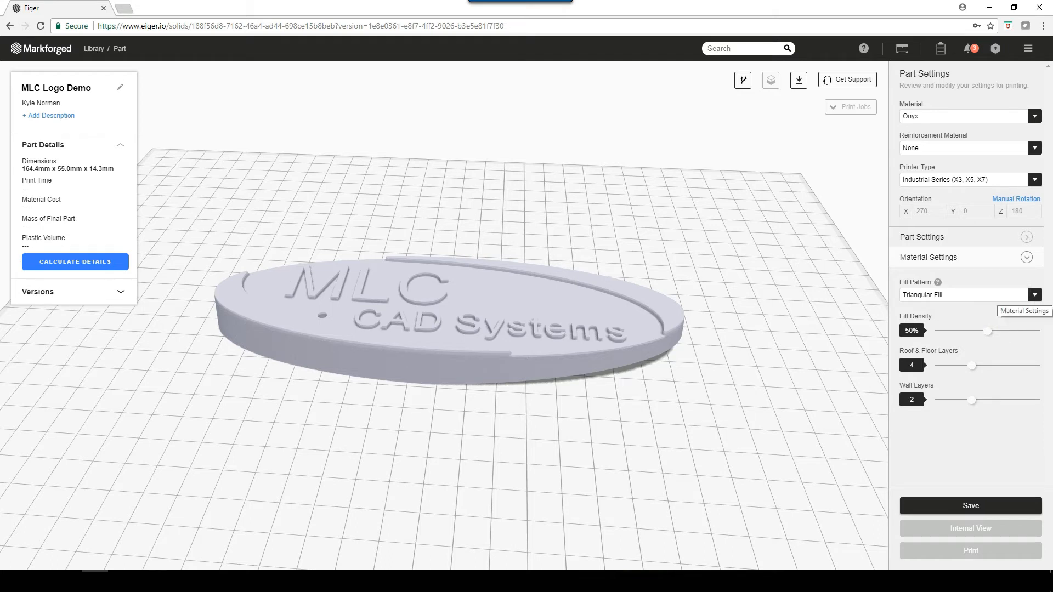
{"action": "left_click", "coordinate": [1021, 296]}
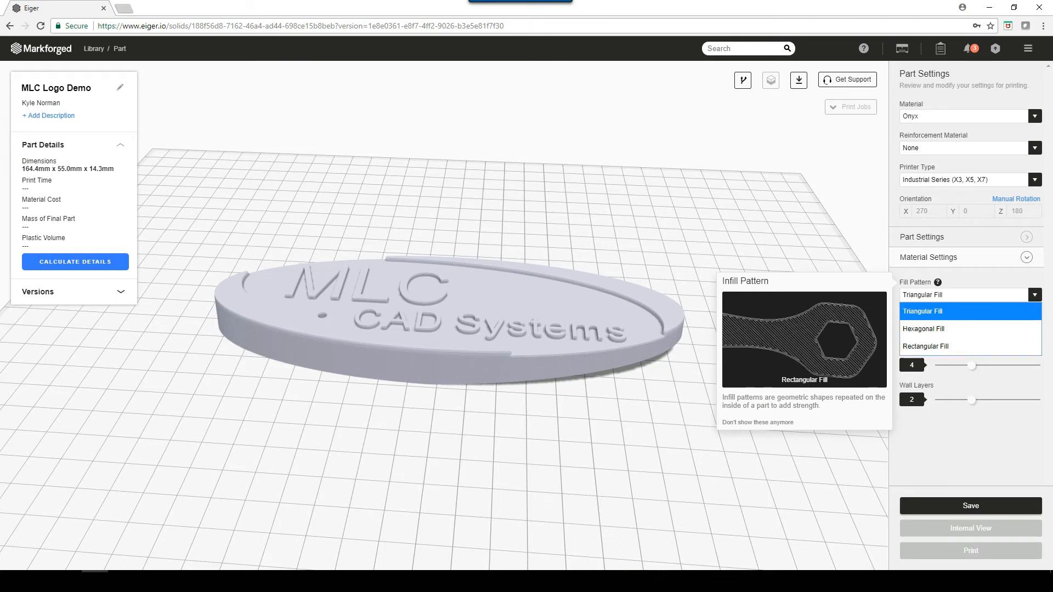
{"action": "key", "text": "Return"}
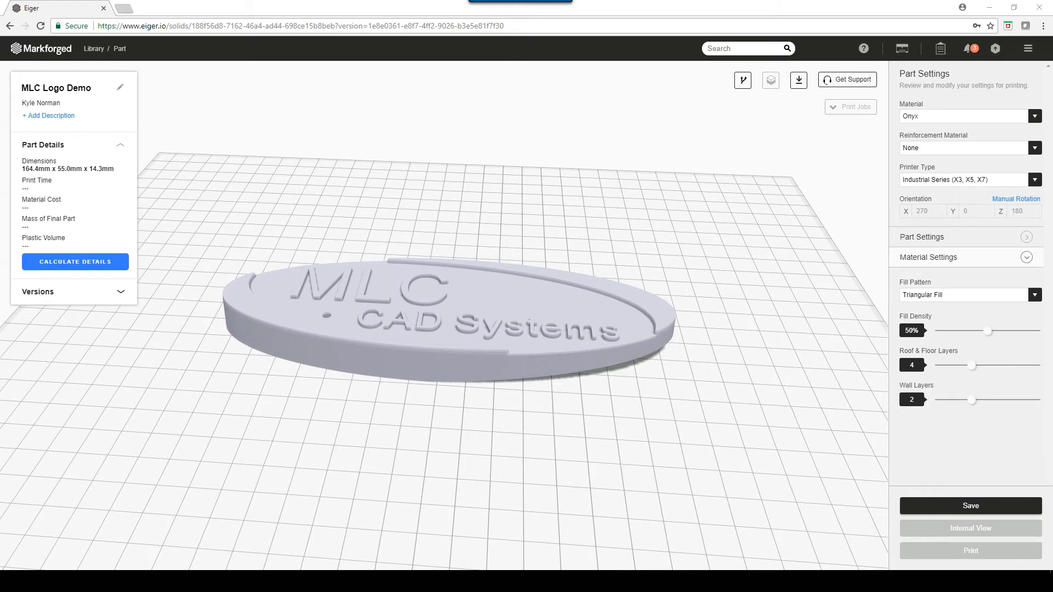
{"action": "left_click", "coordinate": [1026, 257]}
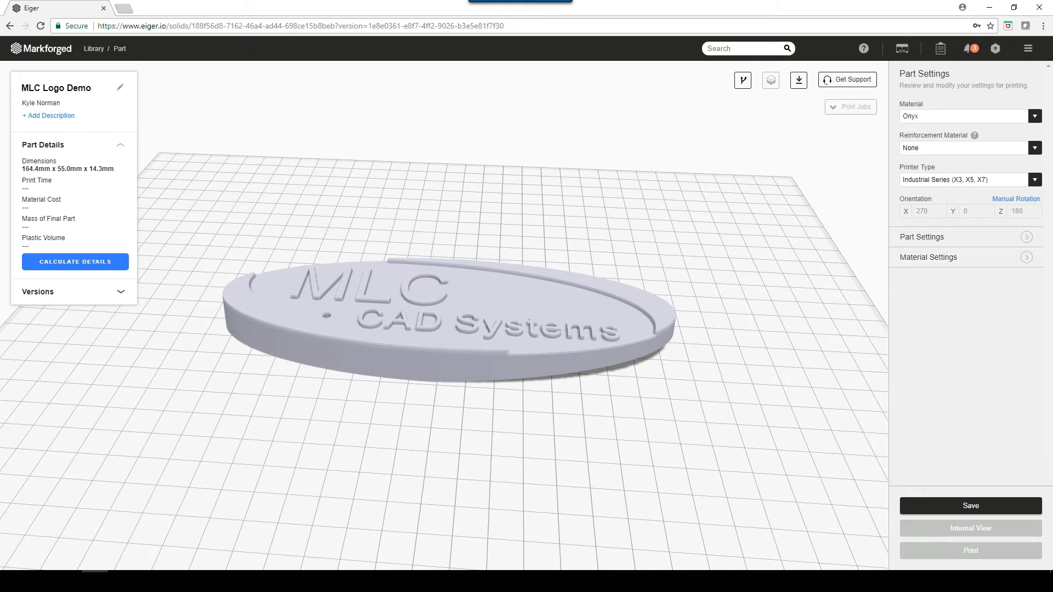
- Set the reinforcement material to Carbon Fiber and raise the total fiber layers to 86
{"action": "left_click", "coordinate": [1035, 149]}
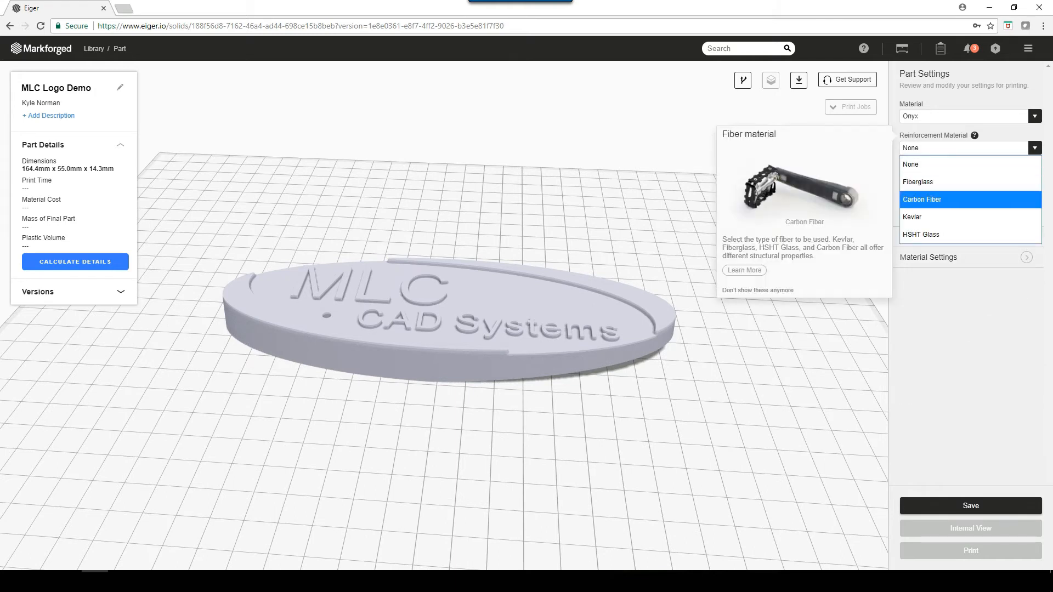
{"action": "left_click", "coordinate": [977, 200]}
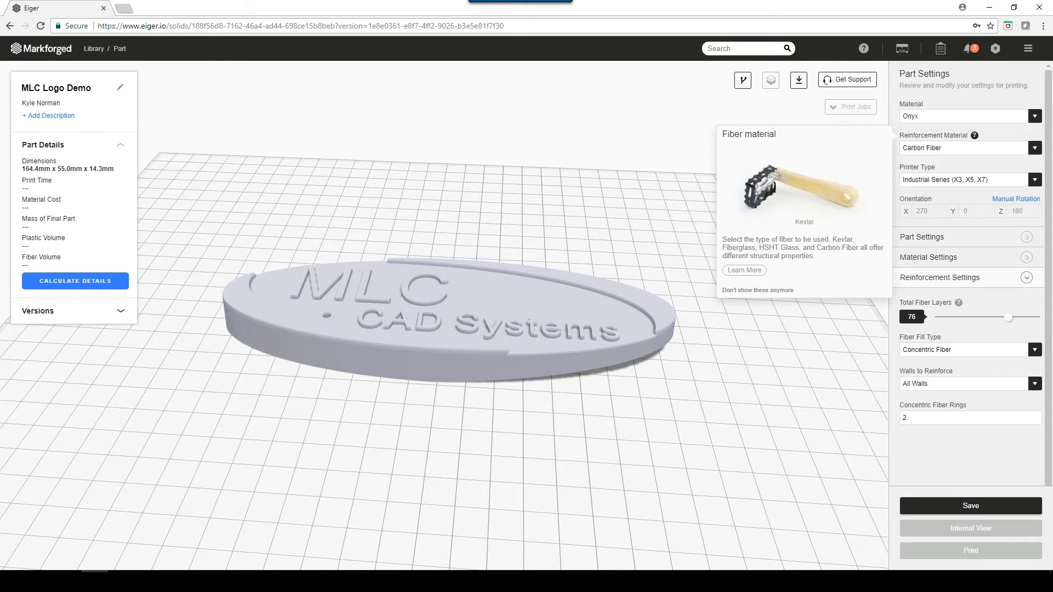
{"action": "mouse_move", "coordinate": [1008, 317]}
{"action": "left_mouse_down"}
{"action": "mouse_move", "coordinate": [968, 317]}
{"action": "mouse_move", "coordinate": [1019, 317]}
{"action": "left_mouse_up"}
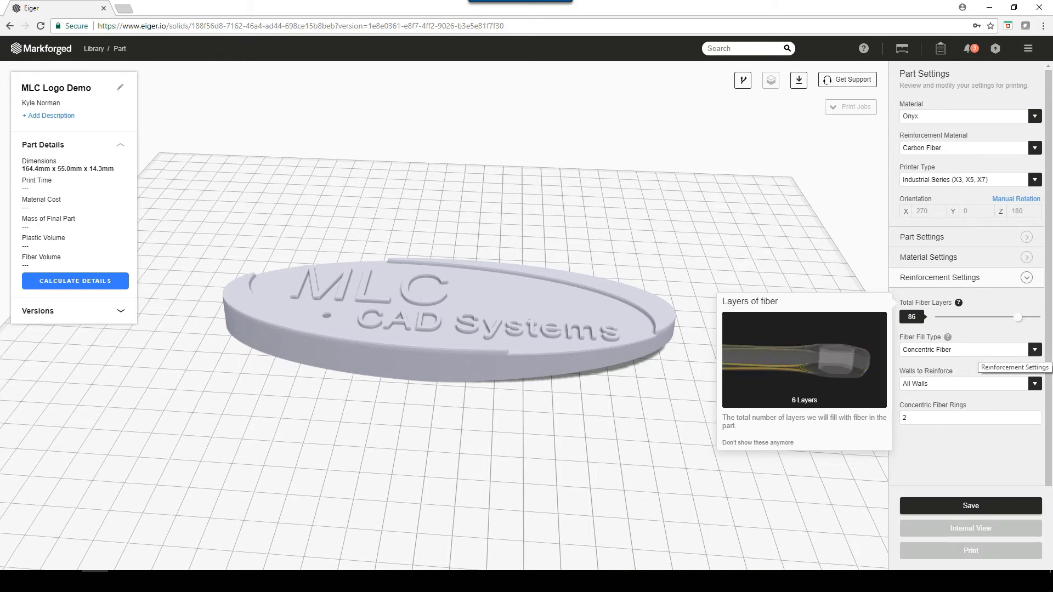
- Keep Concentric Fiber fill on All Walls and set the concentric fiber rings to 25
{"action": "left_click", "coordinate": [1034, 350]}
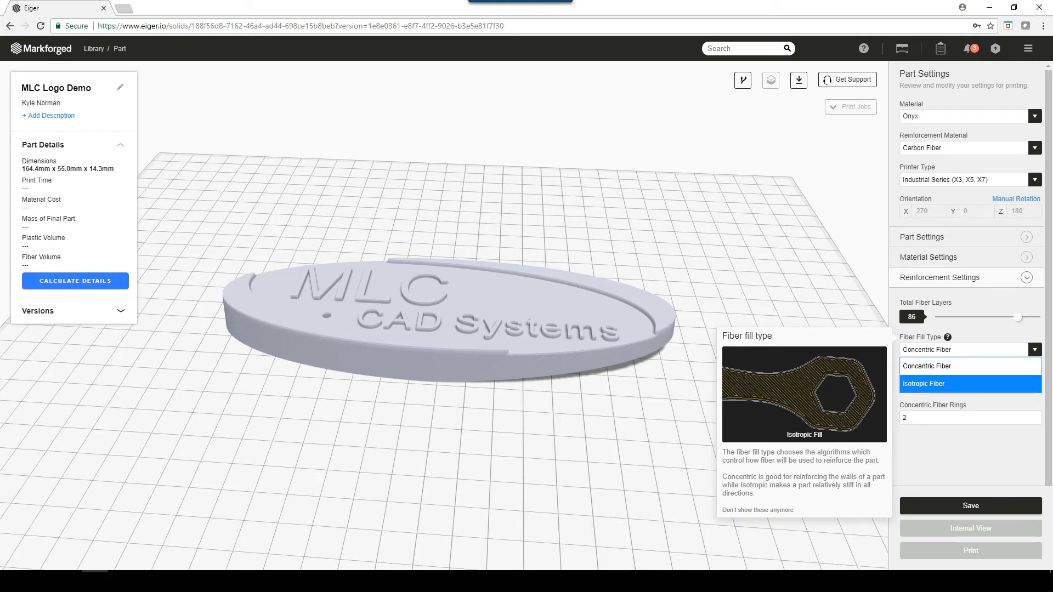
{"action": "left_click", "coordinate": [954, 366]}
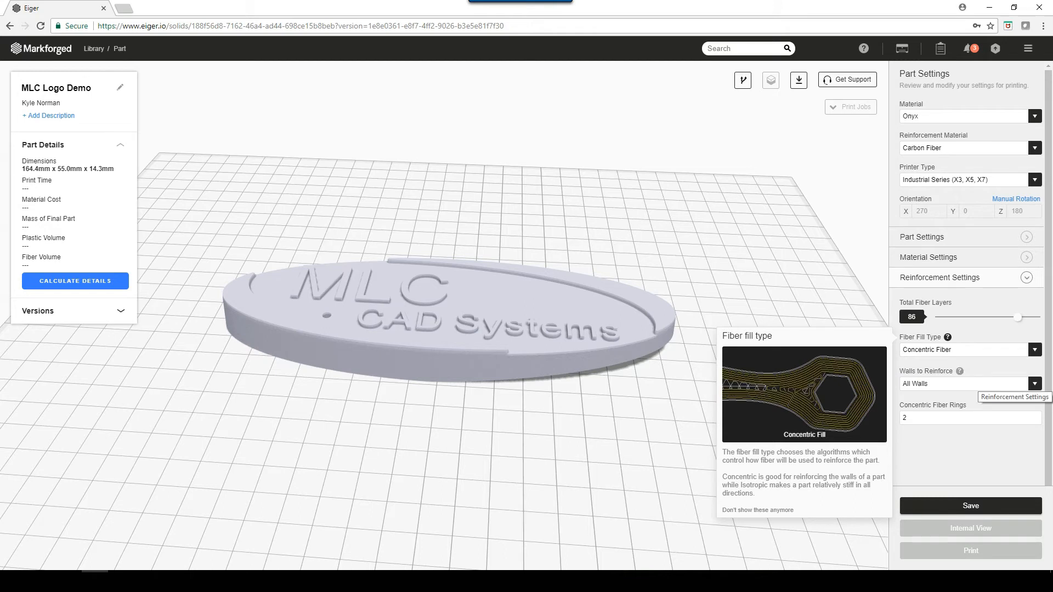
{"action": "left_click", "coordinate": [980, 384]}
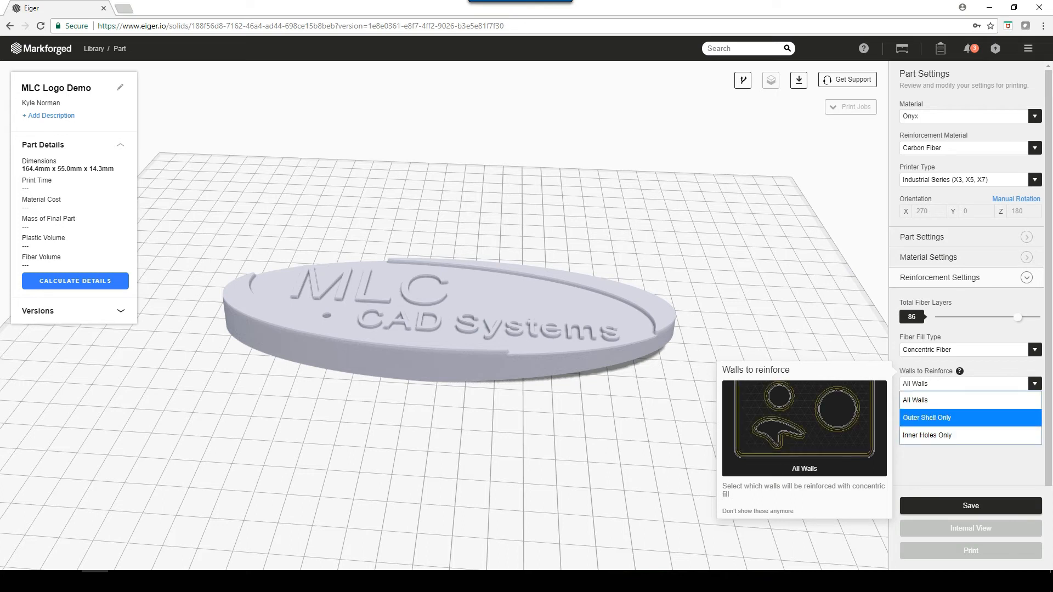
{"action": "left_click", "coordinate": [970, 401]}
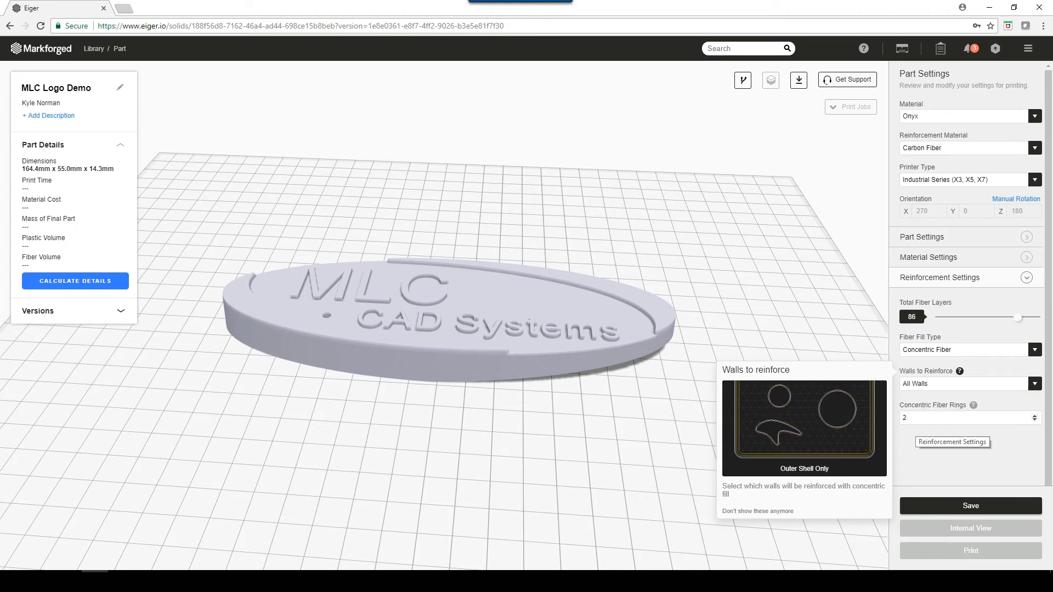
{"action": "double_click", "coordinate": [911, 419]}
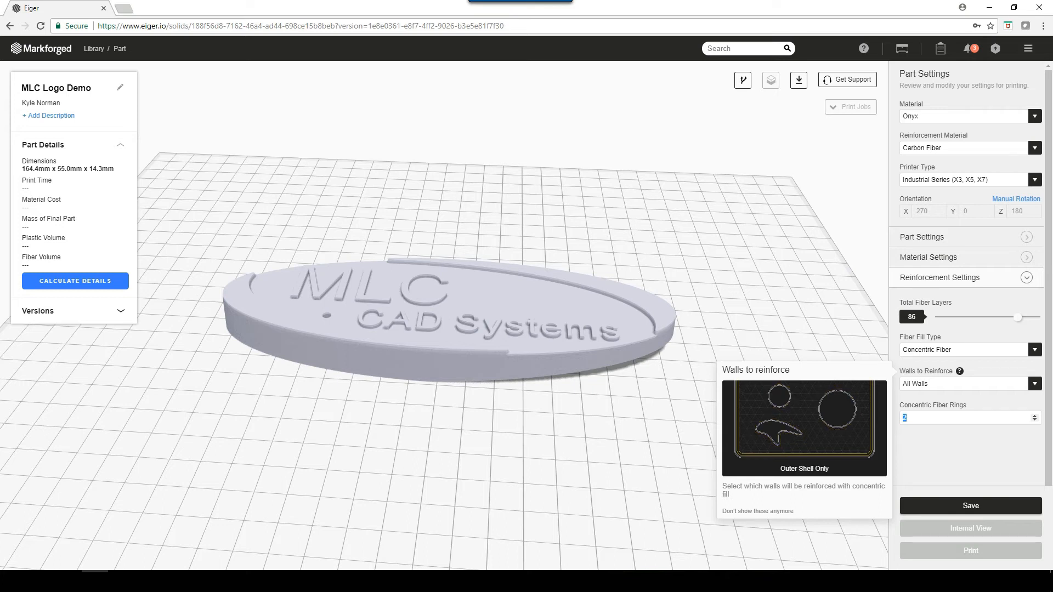
{"action": "type", "text": "25"}
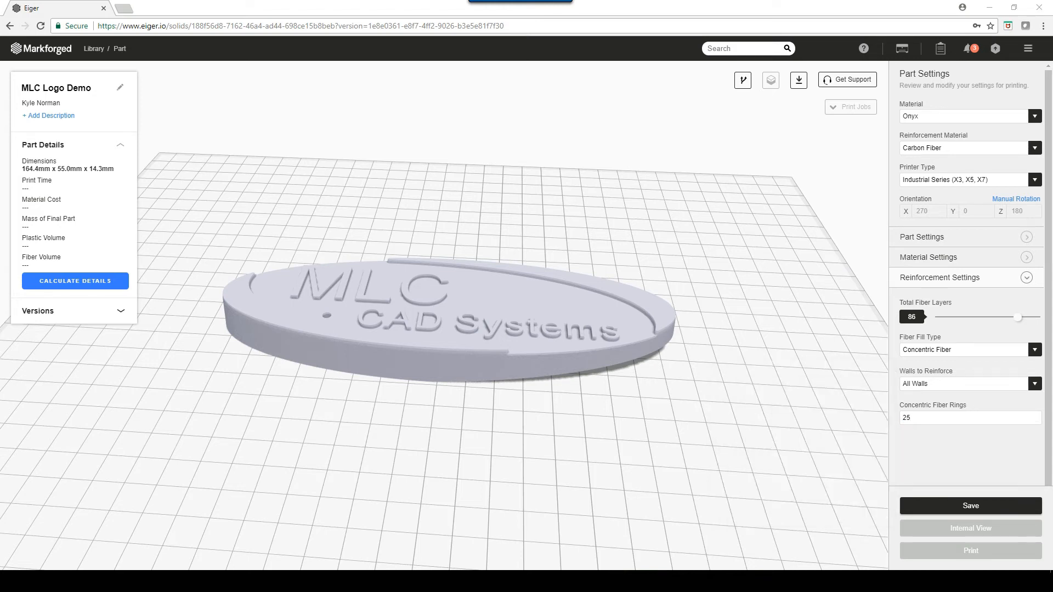
- Save the part settings, show the part's version list and collapse the reinforcement settings
{"action": "left_click", "coordinate": [971, 505]}
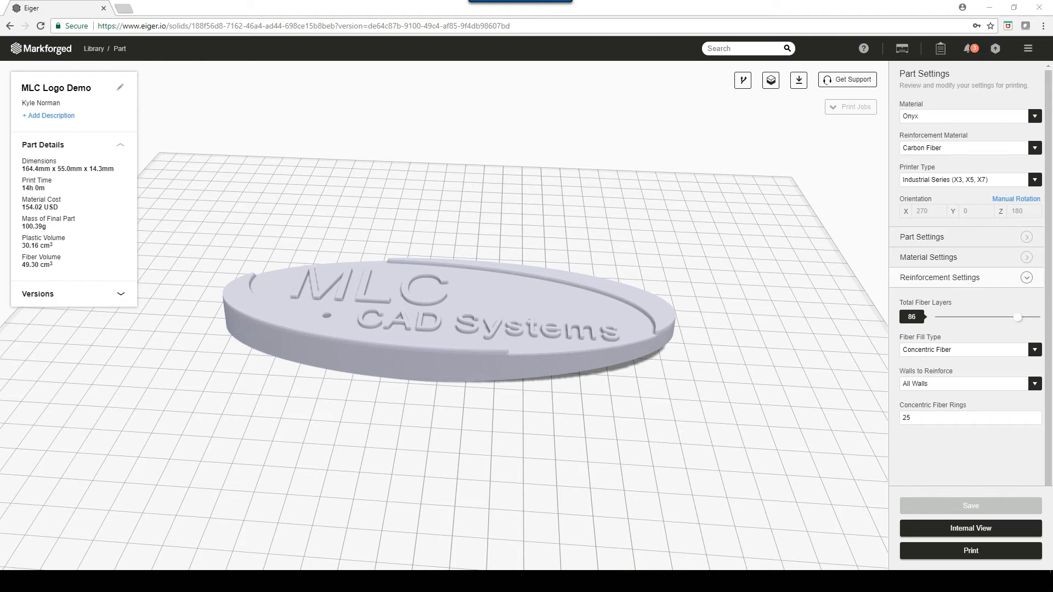
{"action": "left_click", "coordinate": [121, 294]}
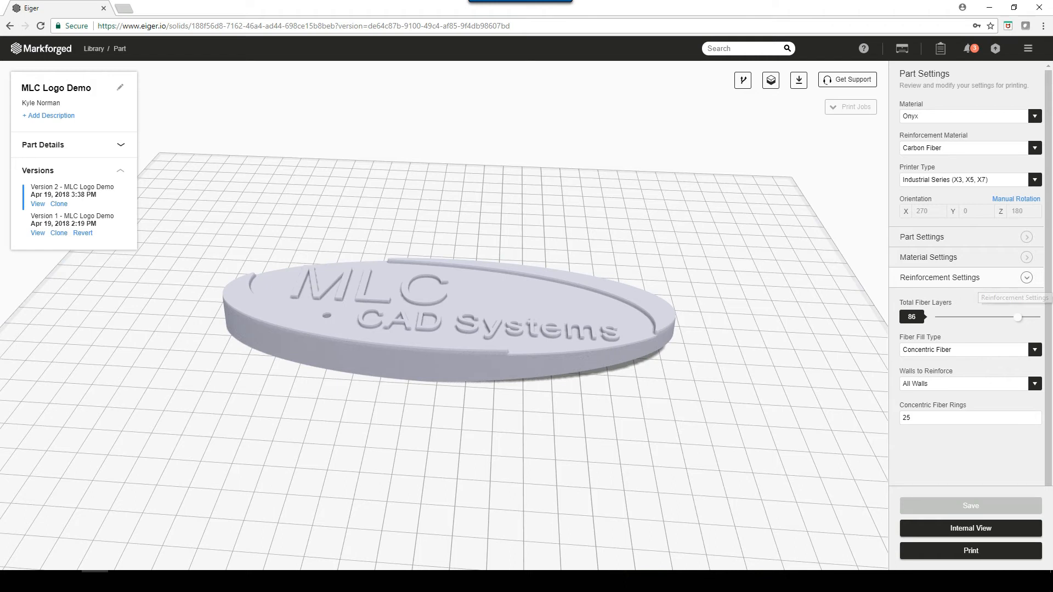
{"action": "left_click", "coordinate": [1027, 277]}
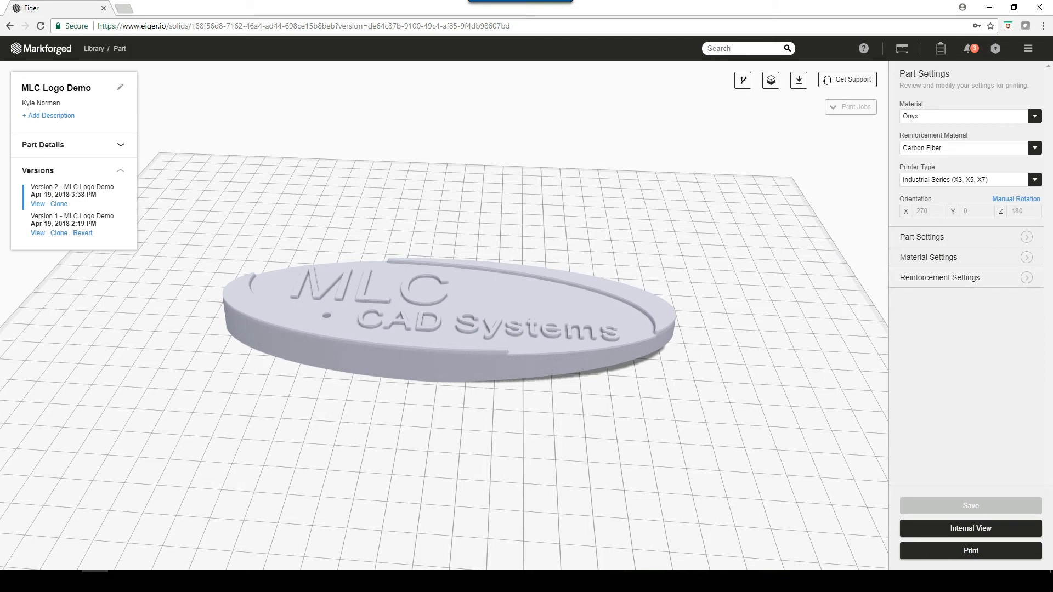
- Open the part's internal view, hide the support material and brim sections, and show both again
{"action": "left_click", "coordinate": [971, 528]}
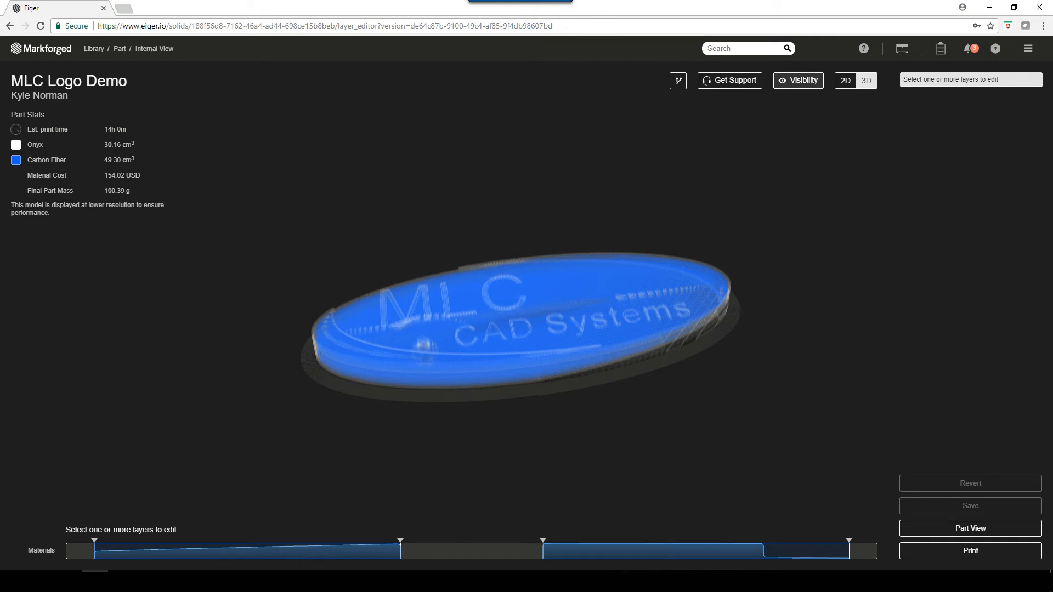
{"action": "left_click", "coordinate": [798, 81]}
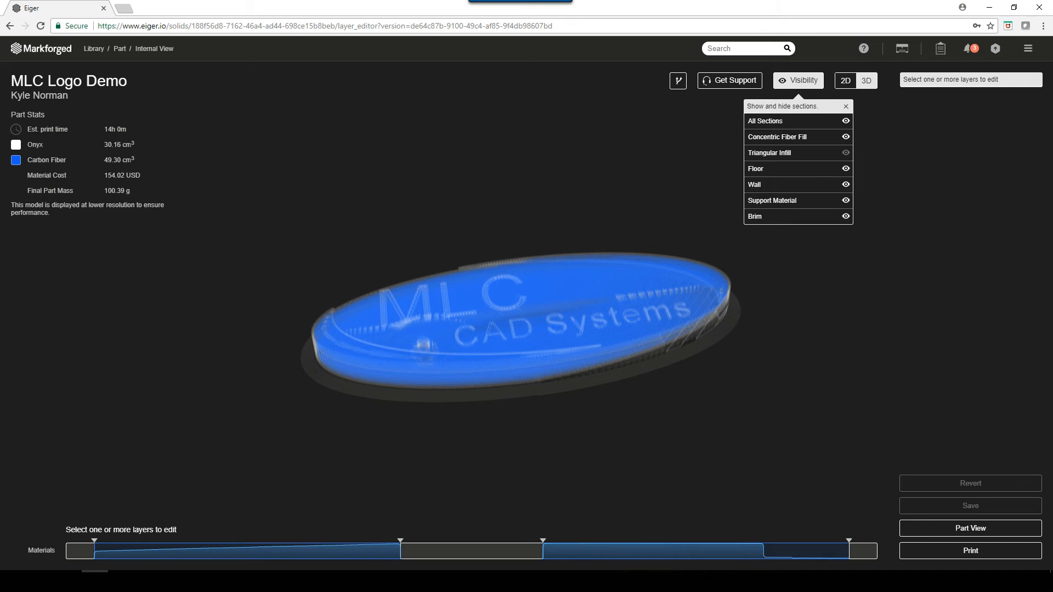
{"action": "left_click", "coordinate": [846, 201]}
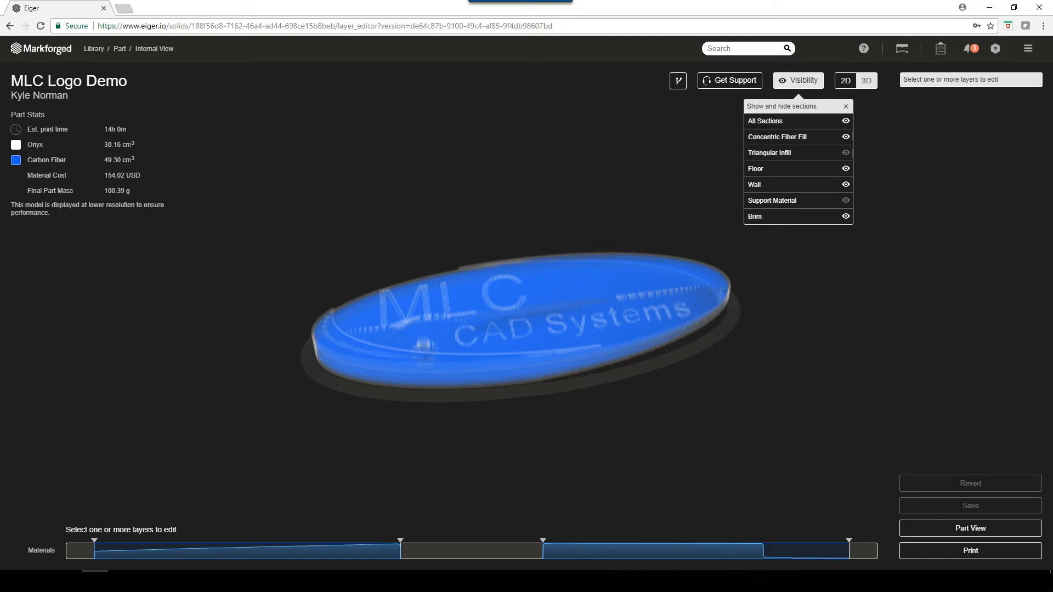
{"action": "left_click", "coordinate": [846, 216]}
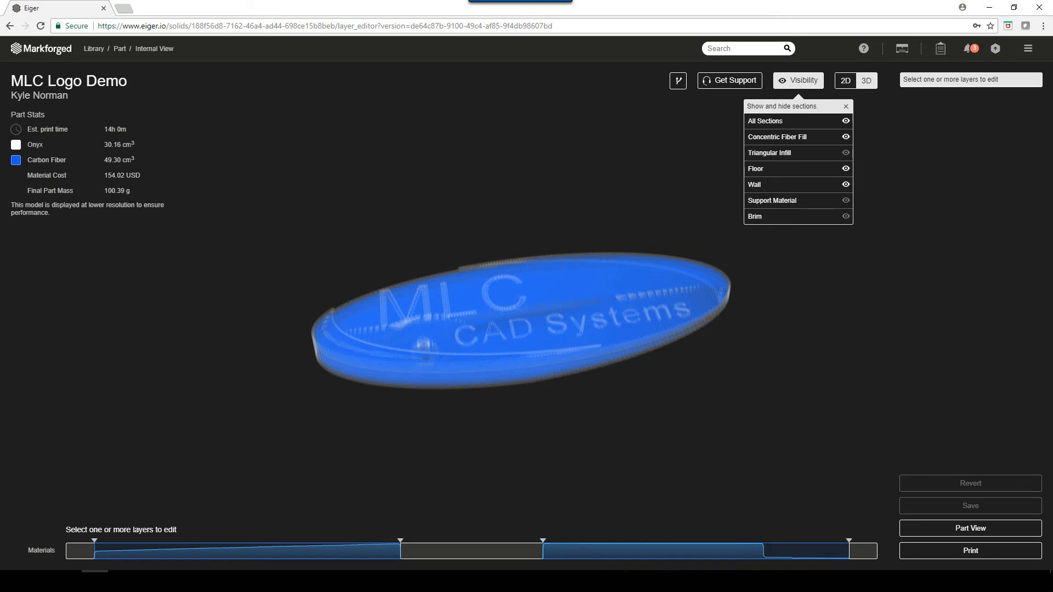
{"action": "left_click", "coordinate": [846, 216]}
{"action": "left_click", "coordinate": [846, 200]}
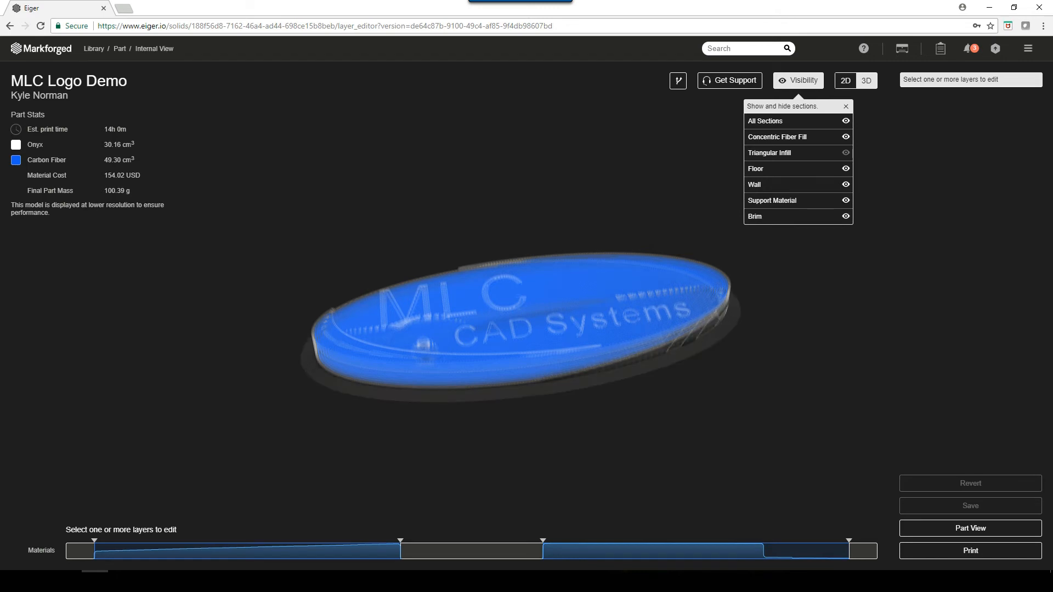
- Narrow the lower carbon fiber group in the layer timeline by raising its start layer and lowering its end layer
{"action": "left_click_drag", "start_coordinate": [521, 329], "coordinate": [521, 319]}
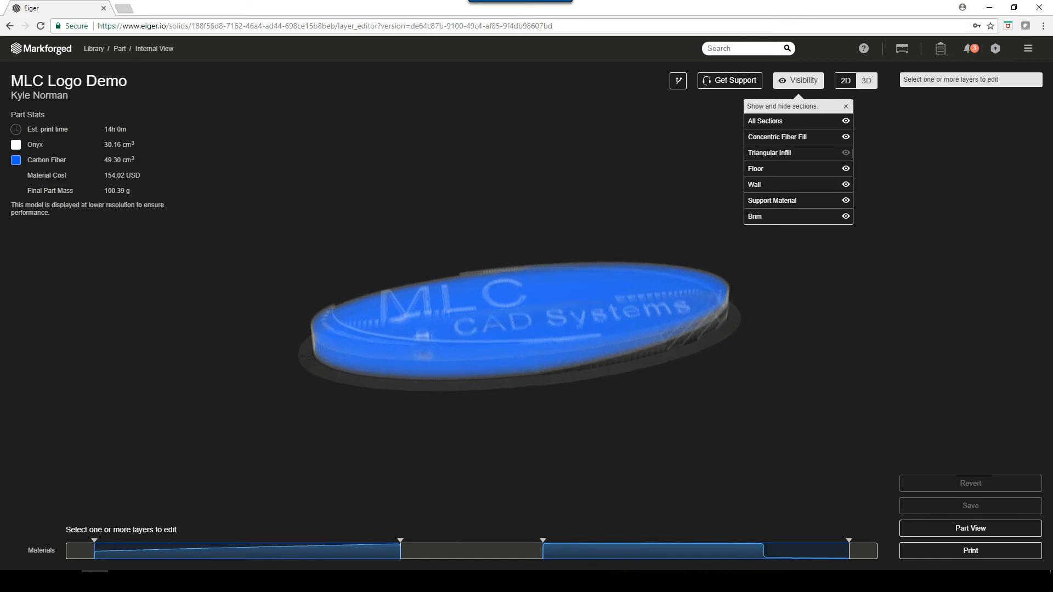
{"action": "scroll", "coordinate": [520, 326], "scroll_direction": "down", "scroll_amount": 1}
{"action": "scroll", "coordinate": [520, 327], "scroll_direction": "up", "scroll_amount": 1}
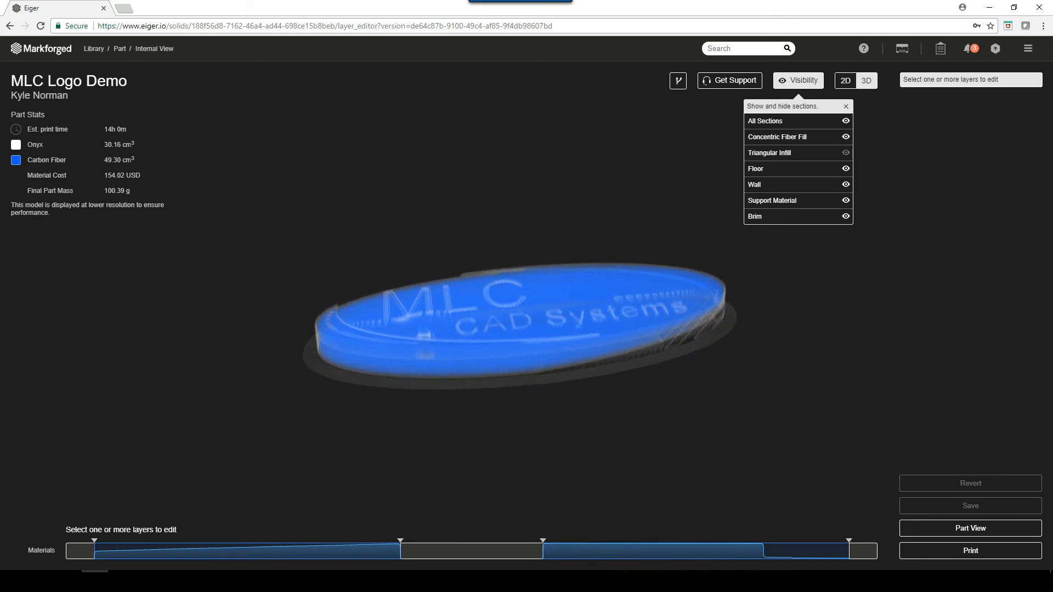
{"action": "scroll", "coordinate": [521, 324], "scroll_direction": "up", "scroll_amount": 2}
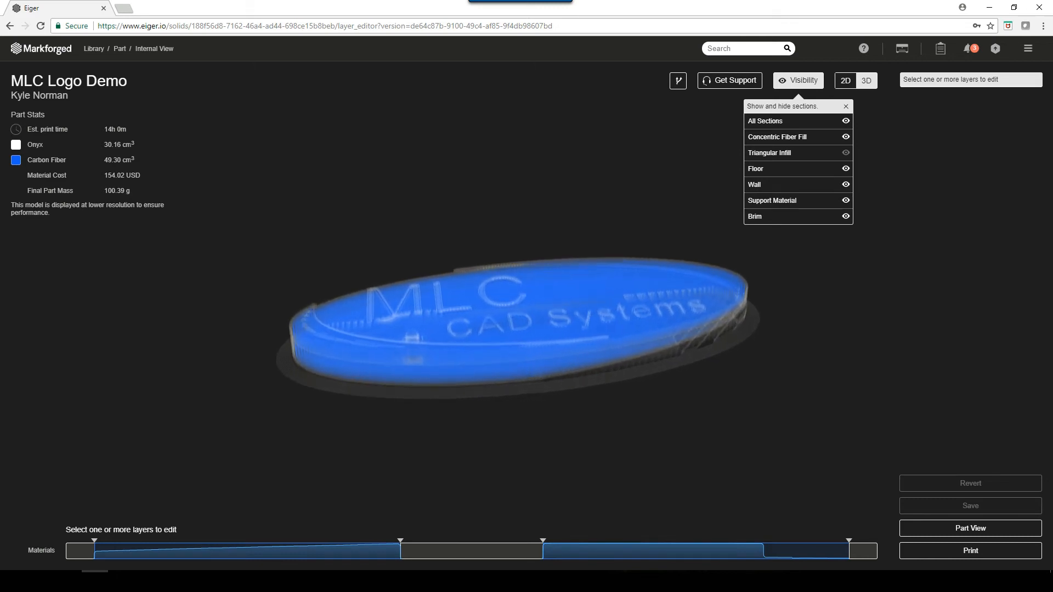
{"action": "scroll", "coordinate": [521, 323], "scroll_direction": "up", "scroll_amount": 2}
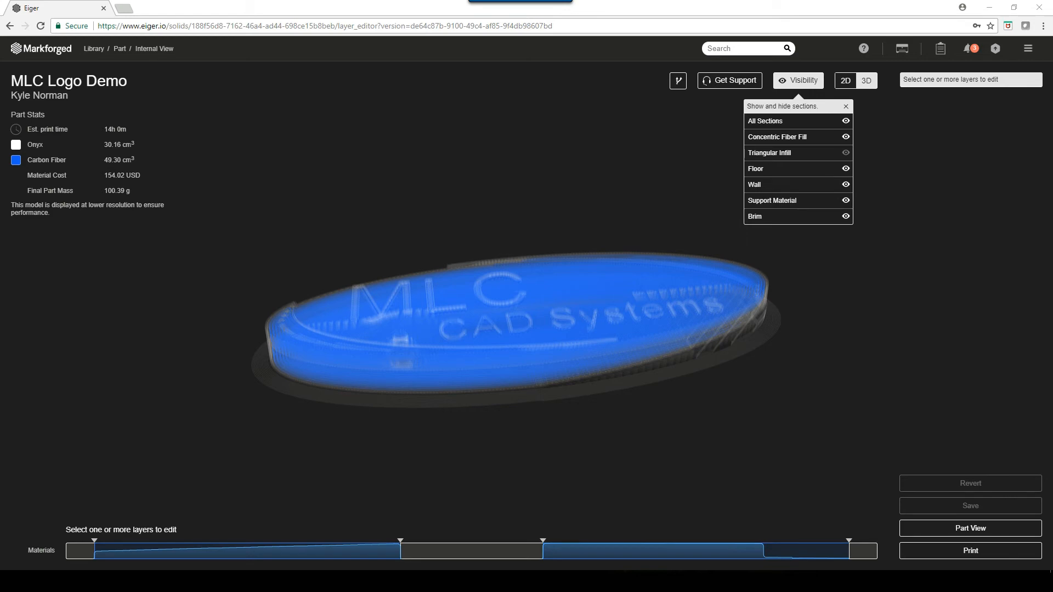
{"action": "left_click_drag", "start_coordinate": [94, 542], "coordinate": [109, 541]}
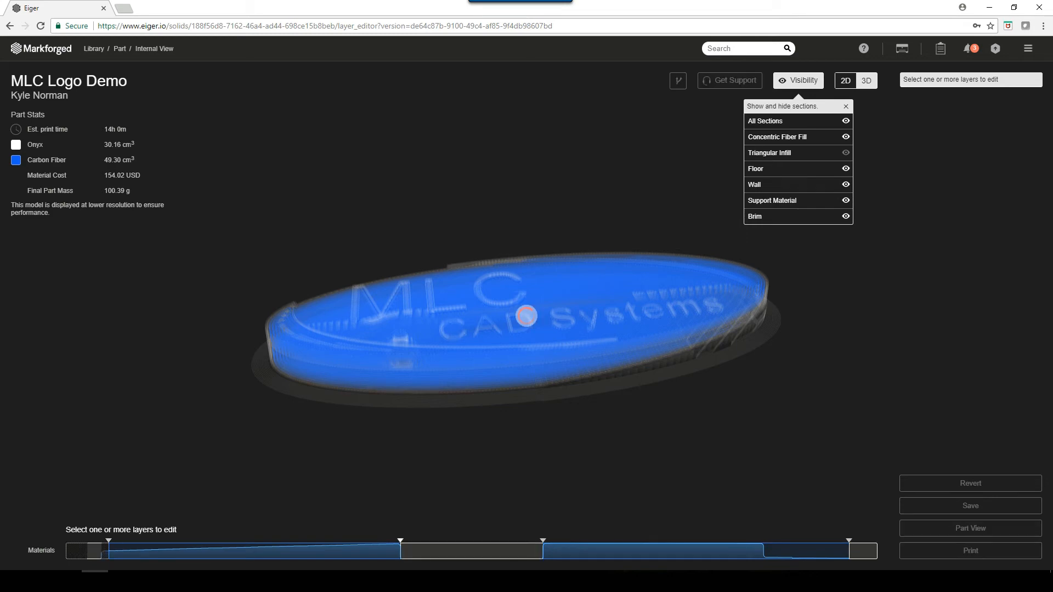
{"action": "left_click_drag", "start_coordinate": [401, 542], "coordinate": [322, 542]}
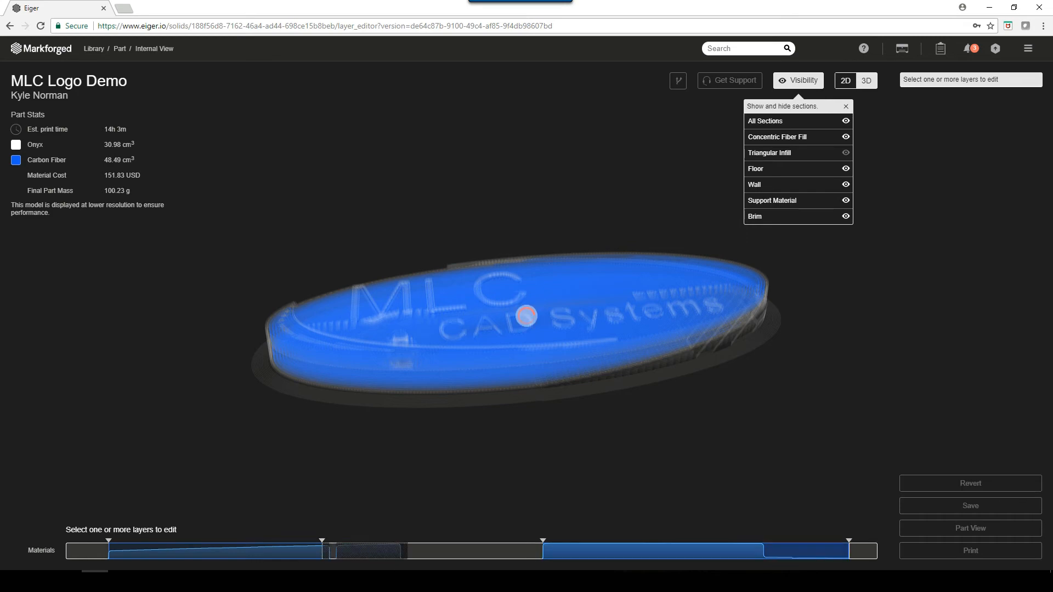
- Narrow the upper carbon fiber group to layers 77 - 98 and lower the end of the lower fiber group further
{"action": "left_click_drag", "start_coordinate": [543, 542], "coordinate": [608, 541]}
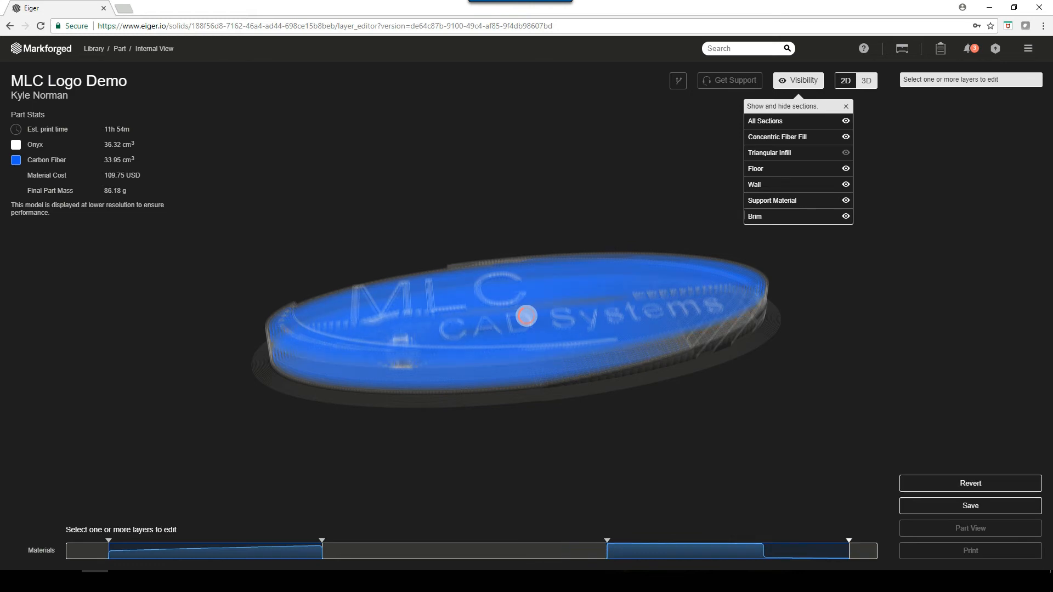
{"action": "left_click_drag", "start_coordinate": [849, 541], "coordinate": [764, 541]}
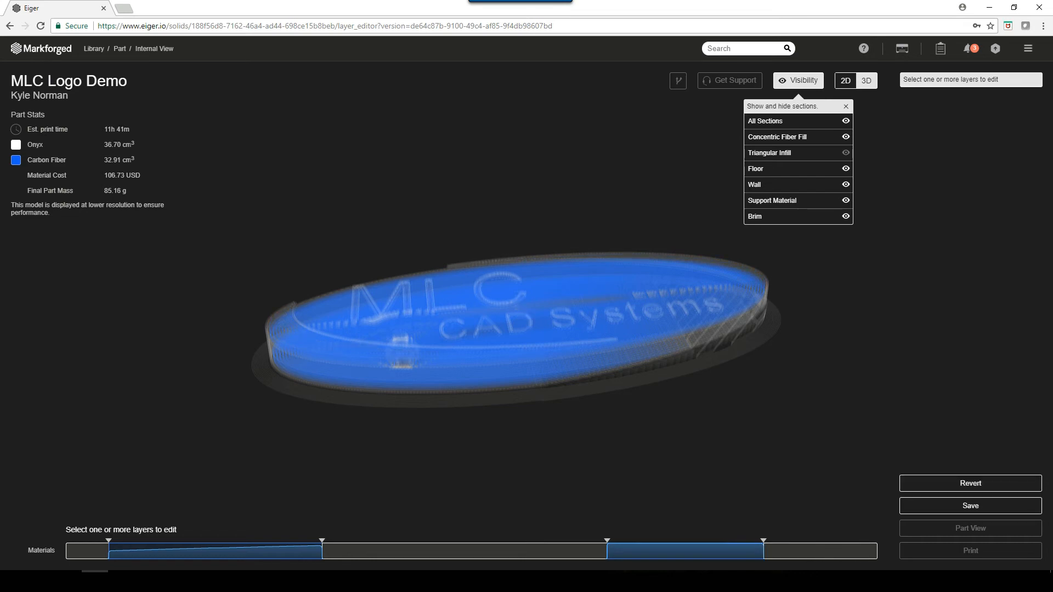
{"action": "left_click_drag", "start_coordinate": [521, 362], "coordinate": [521, 324]}
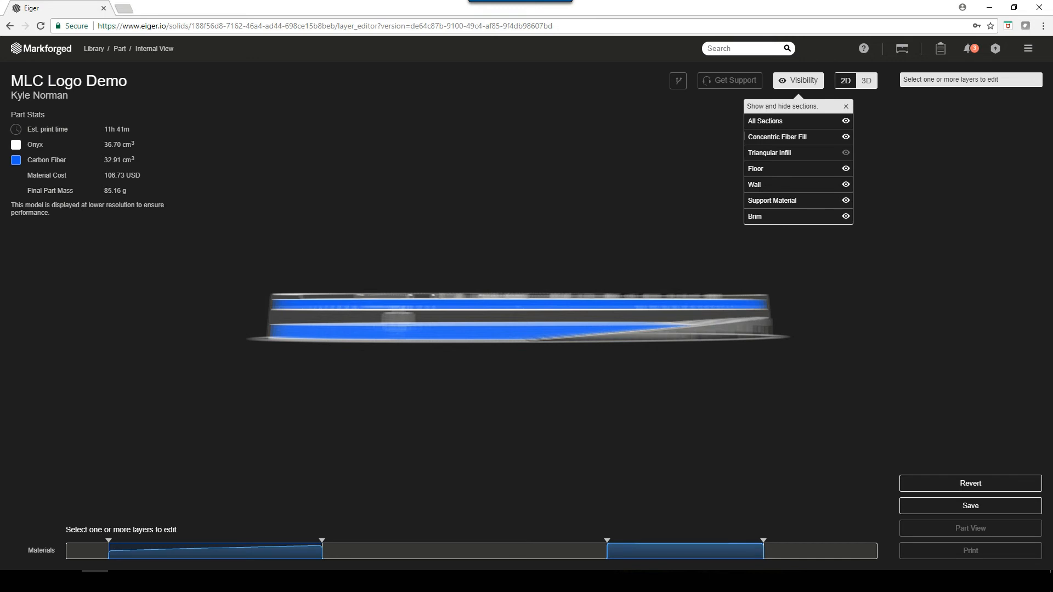
{"action": "left_click_drag", "start_coordinate": [322, 541], "coordinate": [293, 541]}
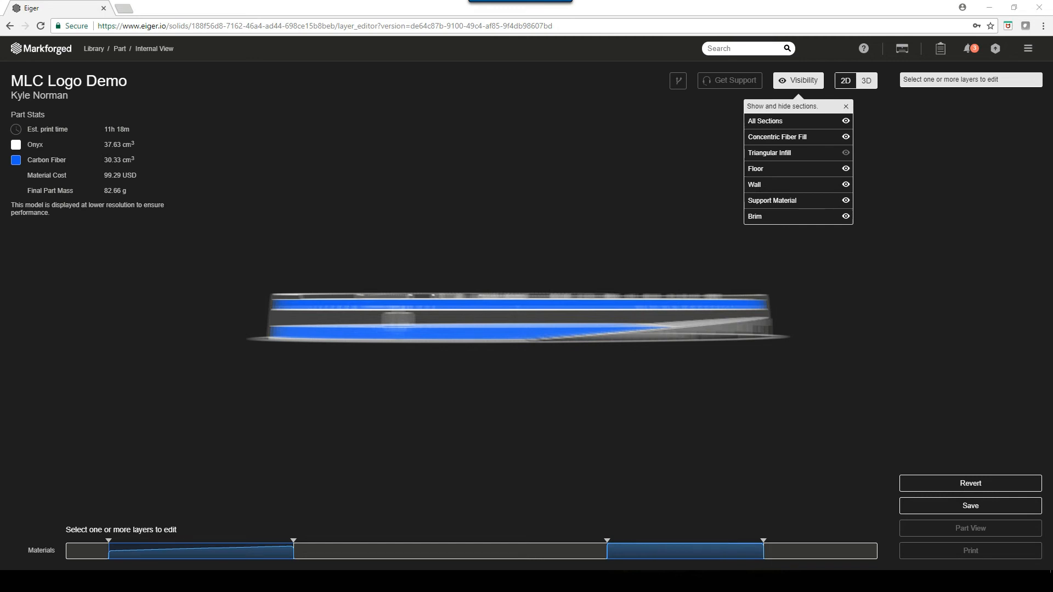
- Close the section visibility list and select the upper fiber group, layers 77 - 98, for editing
{"action": "left_click", "coordinate": [846, 106]}
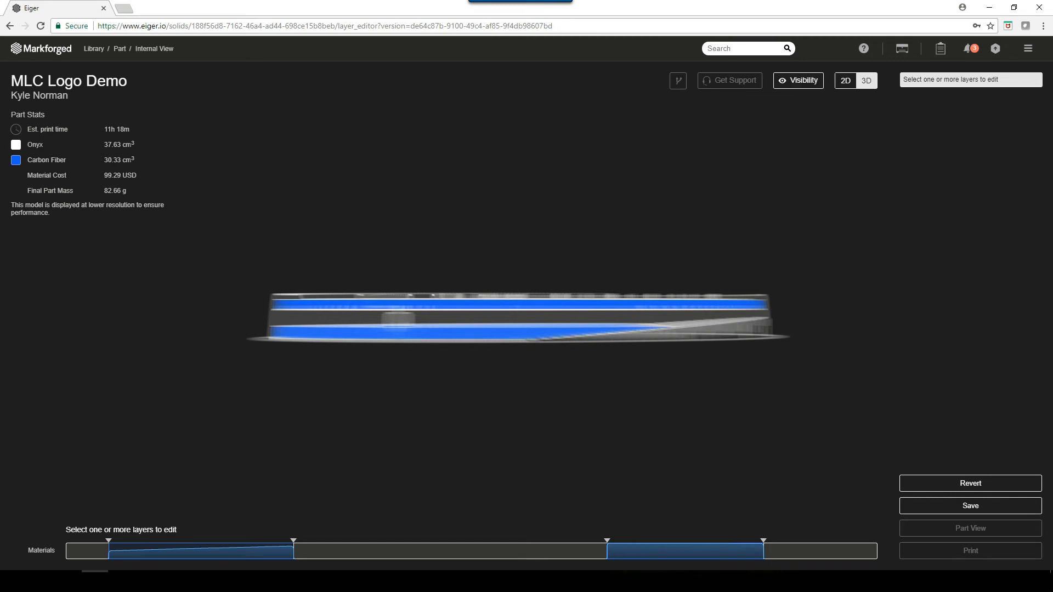
{"action": "left_click_drag", "start_coordinate": [527, 318], "coordinate": [487, 380]}
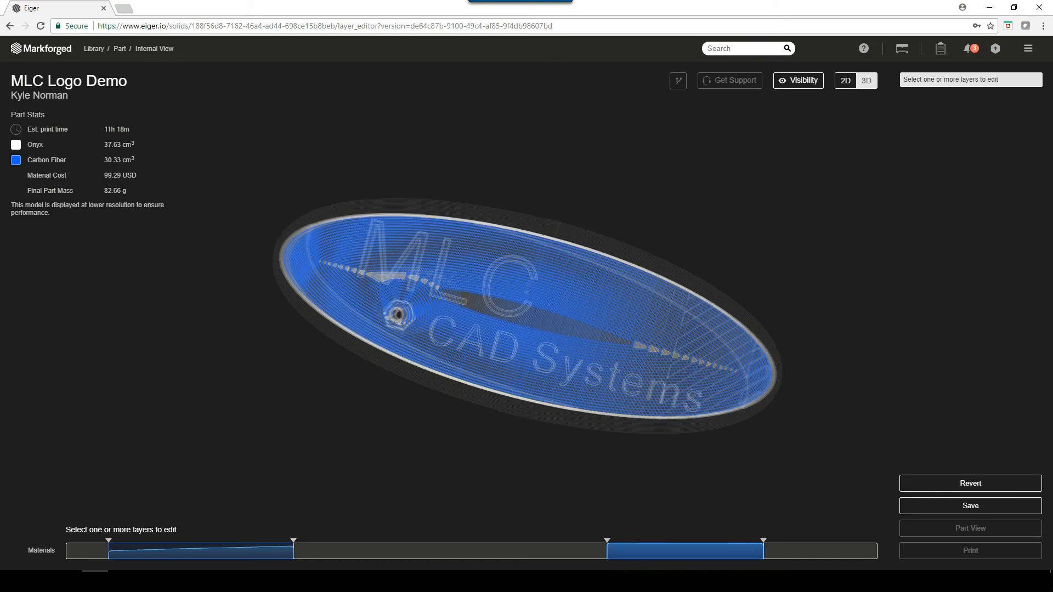
{"action": "left_click", "coordinate": [704, 551]}
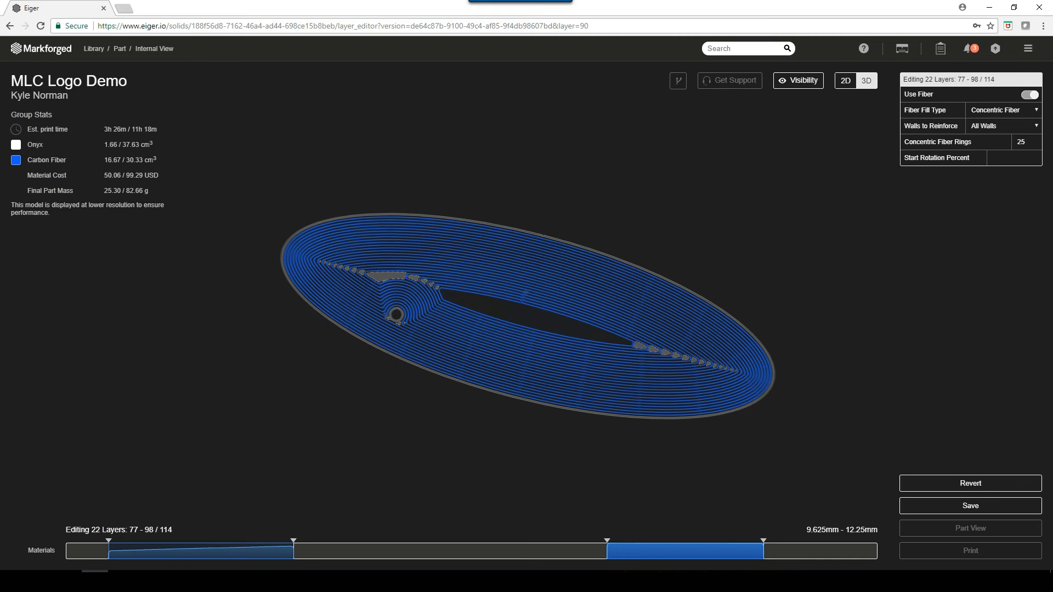
- Set the concentric fiber rings to 6 for both the layers 77 - 98 group and the layers 7 - 32 group, and clear the selection
{"action": "left_click_drag", "start_coordinate": [1027, 142], "coordinate": [1016, 142]}
{"action": "type", "text": "6"}
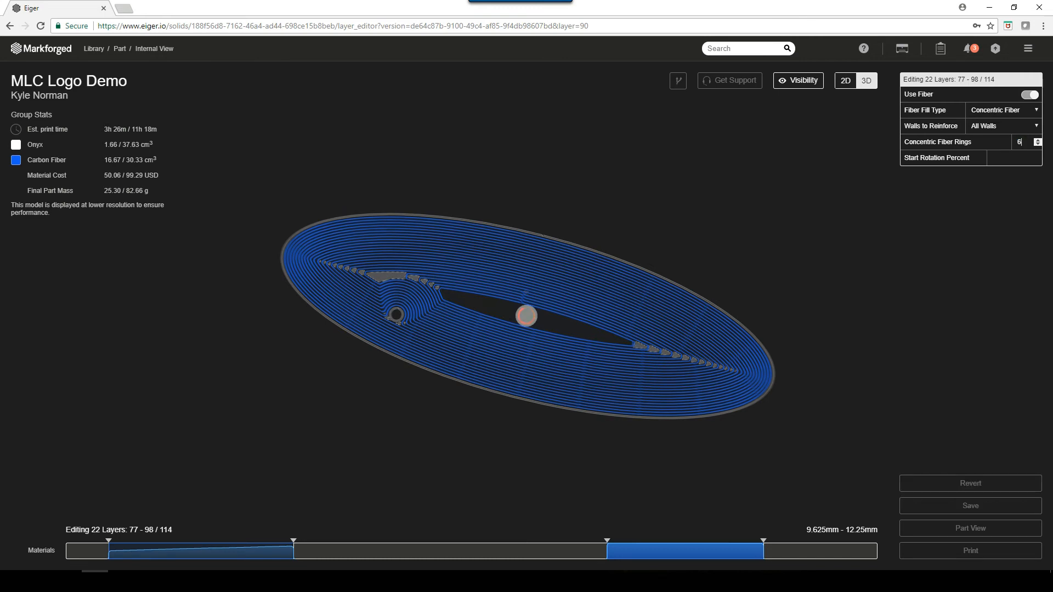
{"action": "left_click", "coordinate": [240, 552]}
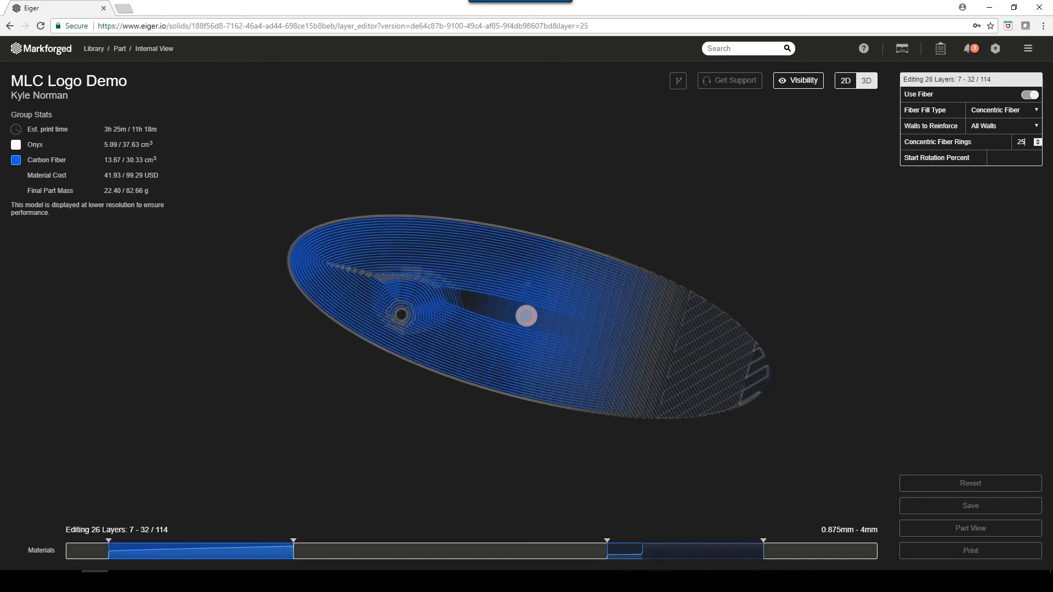
{"action": "double_click", "coordinate": [1021, 142]}
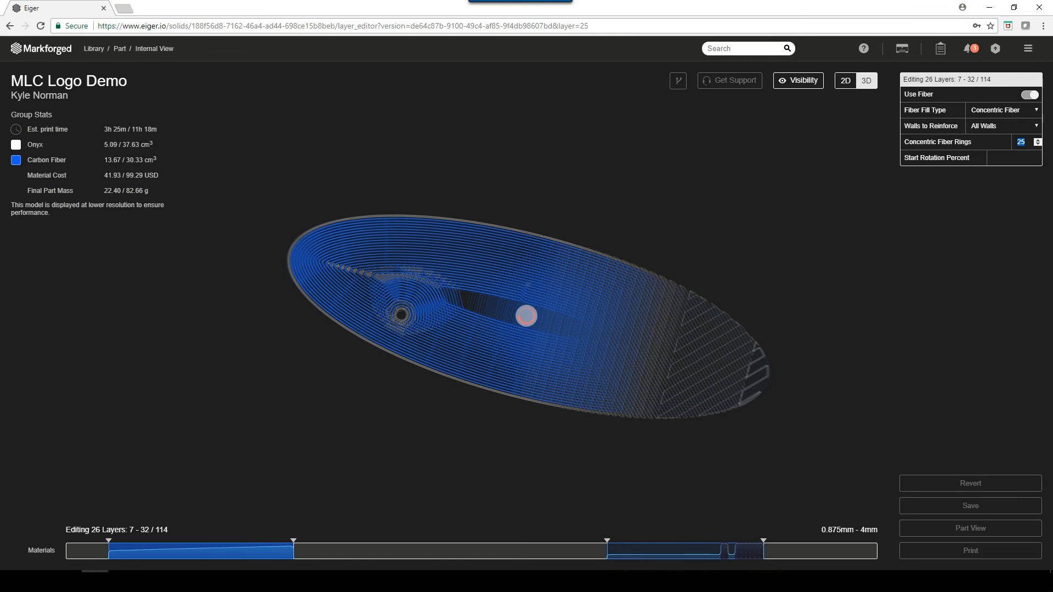
{"action": "type", "text": "6"}
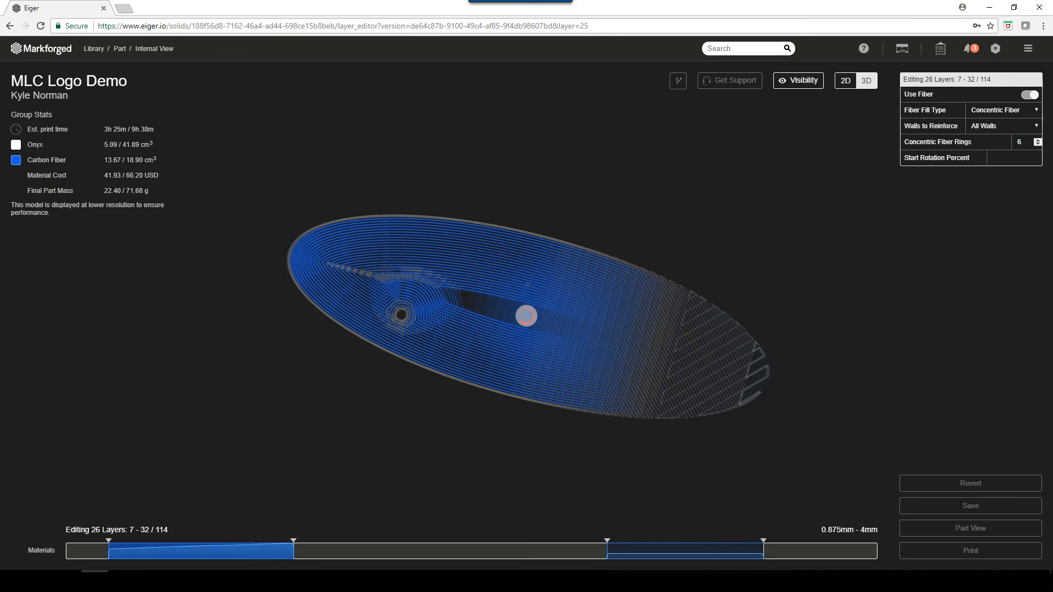
{"action": "left_click", "coordinate": [527, 316]}
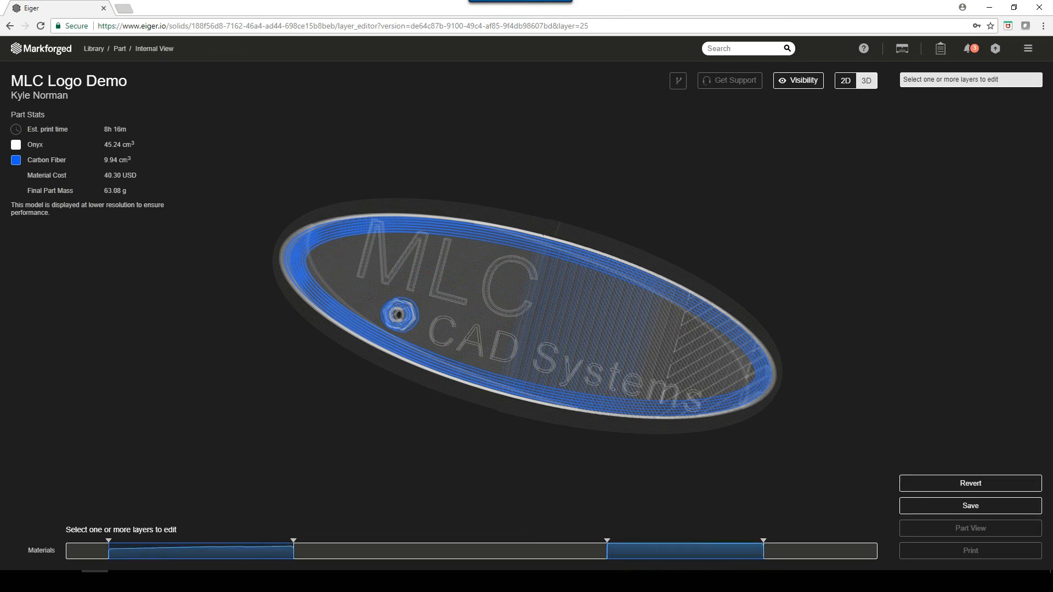
- Create a new group from layers 49 - 61, between the two existing fiber groups, and enable fiber for it
{"action": "left_click_drag", "start_coordinate": [527, 351], "coordinate": [540, 310]}
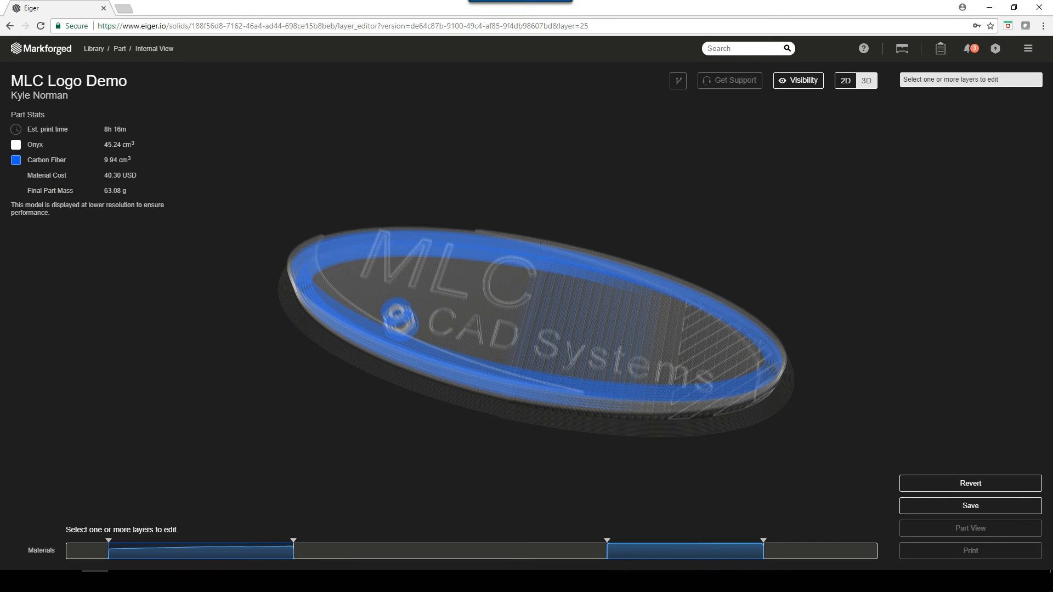
{"action": "left_click_drag", "start_coordinate": [532, 341], "coordinate": [536, 287]}
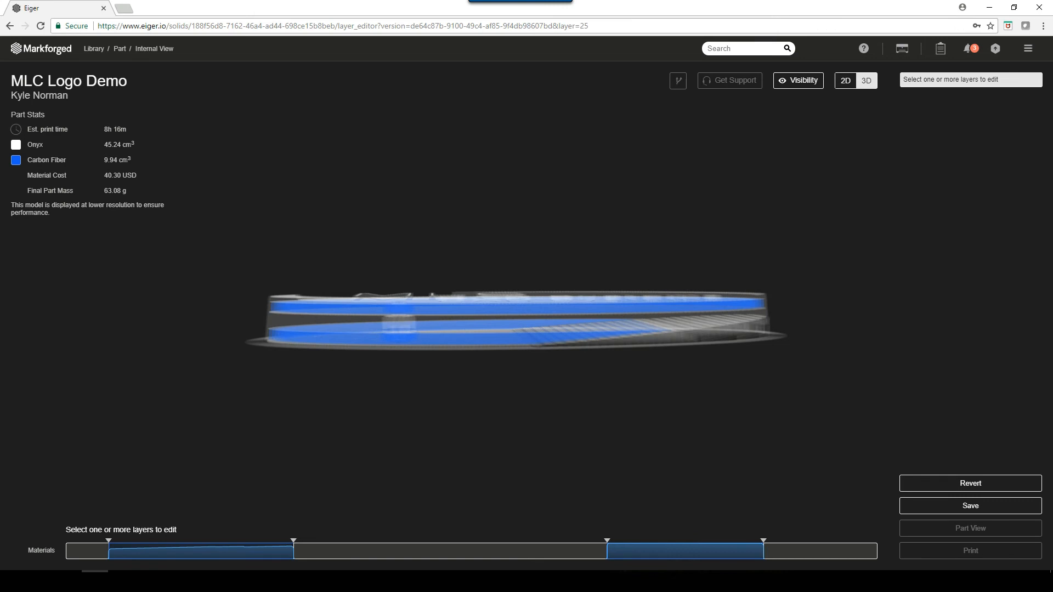
{"action": "left_click_drag", "start_coordinate": [409, 551], "coordinate": [501, 551]}
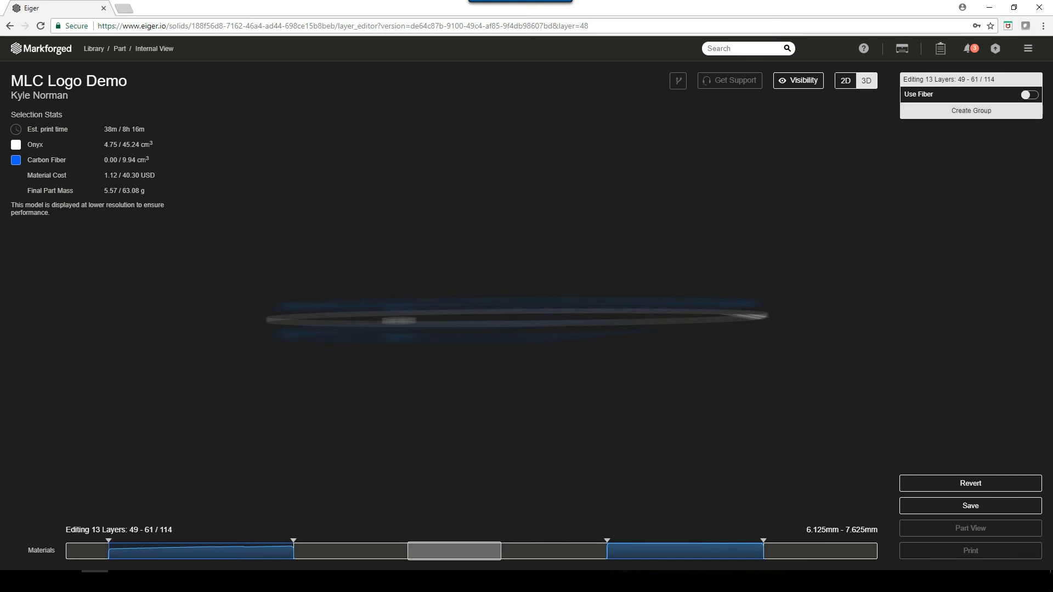
{"action": "left_click", "coordinate": [971, 111]}
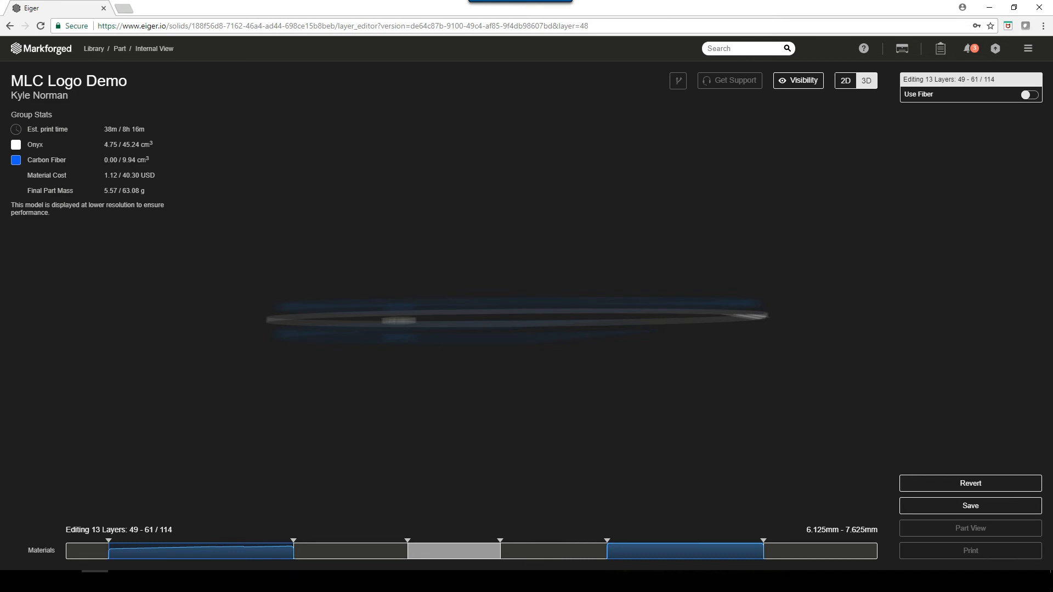
{"action": "left_click", "coordinate": [1030, 95]}
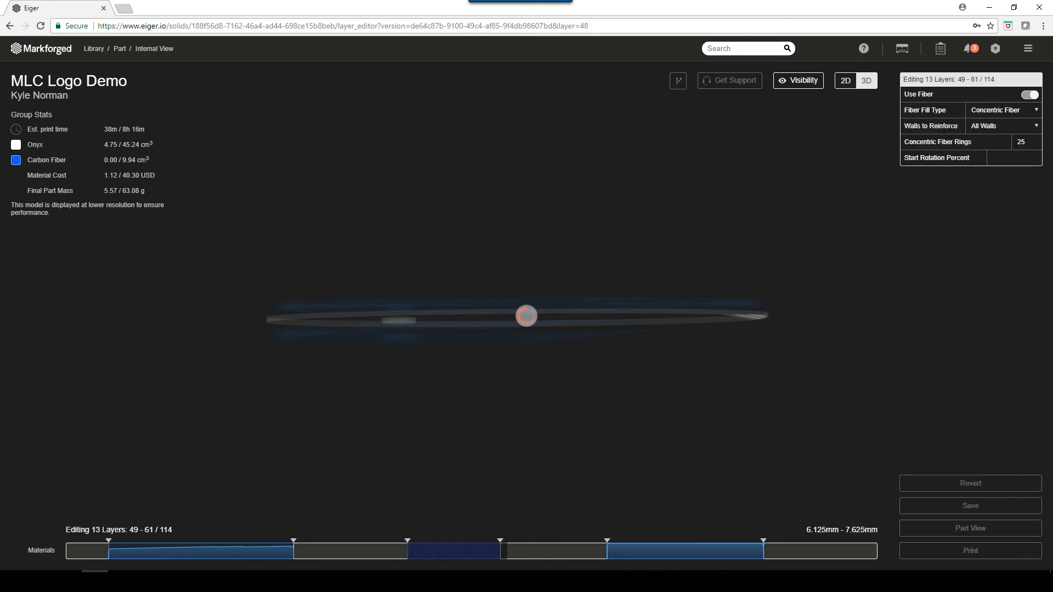
- Set the concentric fiber rings of the layers 49 - 61 group to 6 and save the part
{"action": "left_click_drag", "start_coordinate": [1027, 142], "coordinate": [1016, 142]}
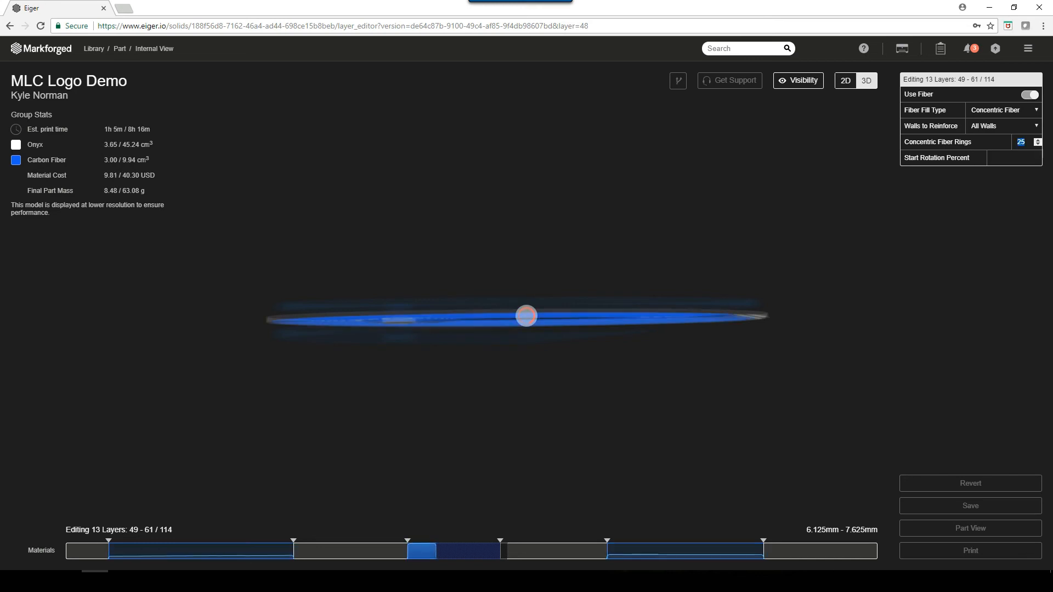
{"action": "type", "text": "6"}
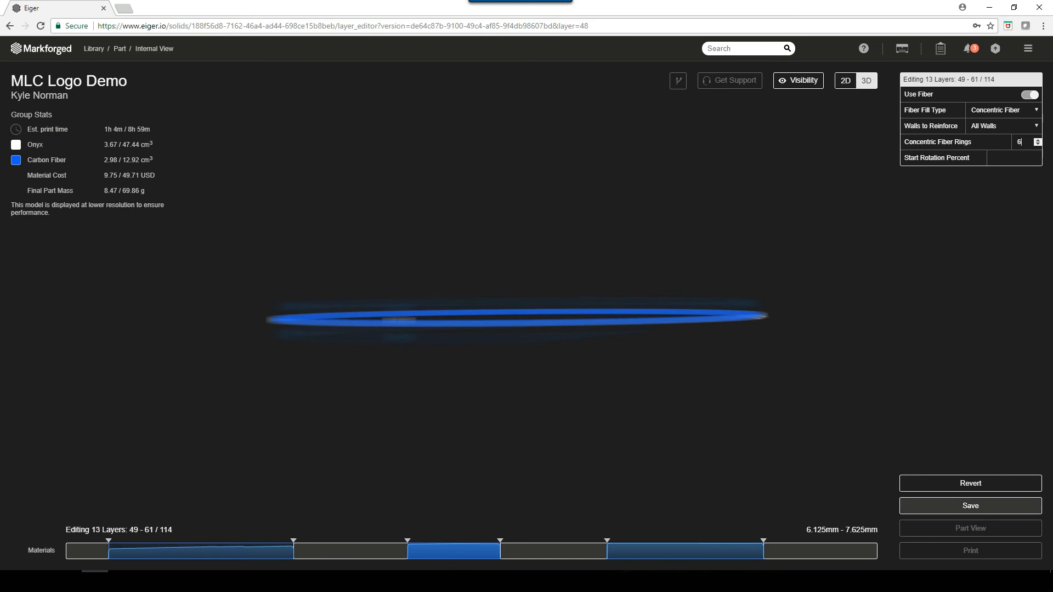
{"action": "left_click", "coordinate": [971, 506]}
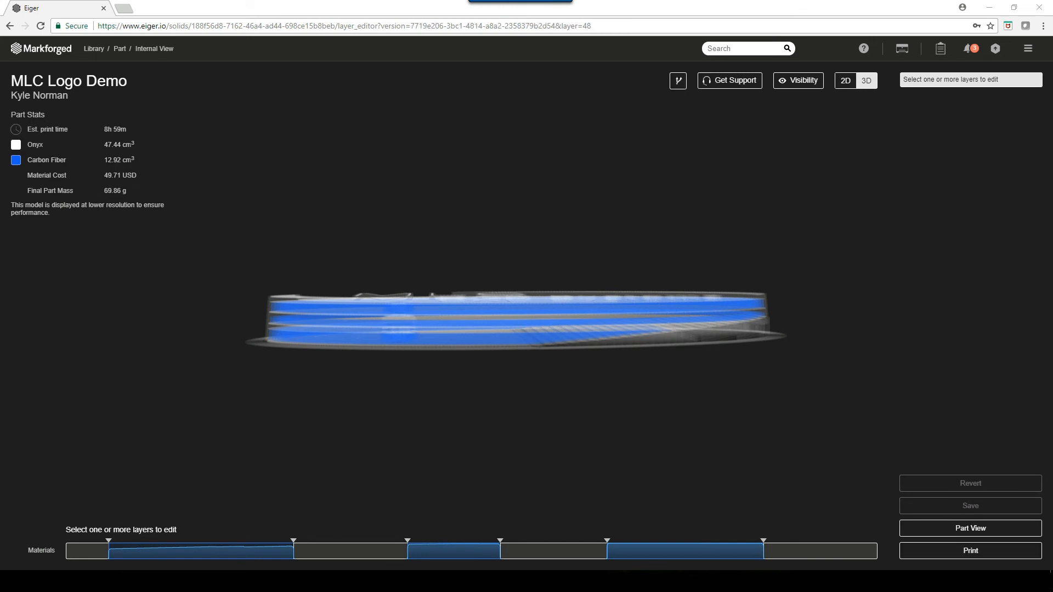
- Switch to the 2D layer view and step up through the layers to examine the fiber routing and where the hexagonal pocket gets covered
{"action": "left_click", "coordinate": [845, 81]}
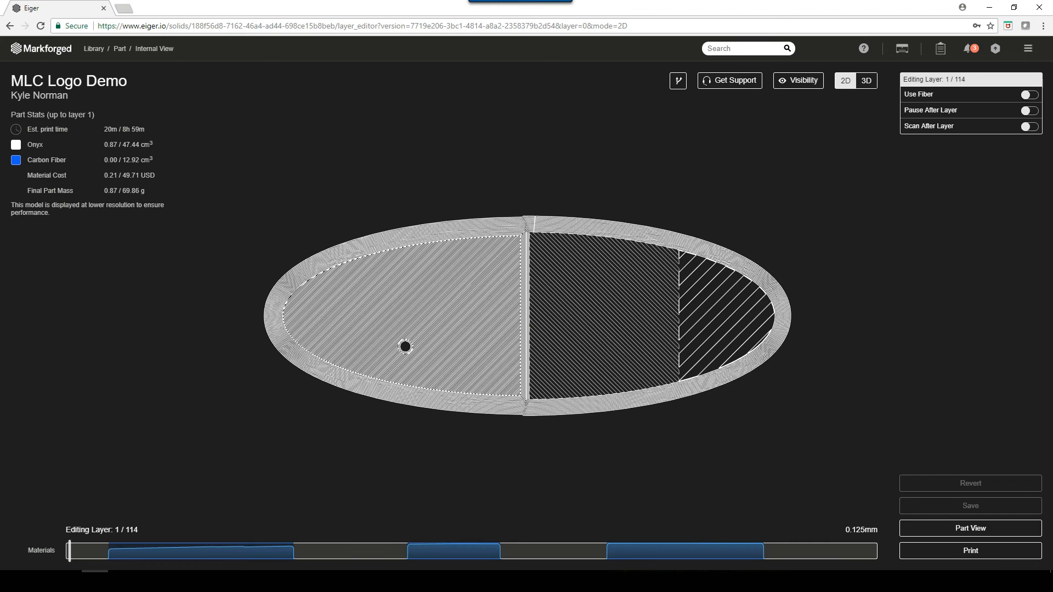
{"action": "key", "text": "Right"}
{"action": "key", "text": "Right"}
{"action": "key", "text": "Right"}
{"action": "key", "text": "Right"}
{"action": "key", "text": "Right"}
{"action": "key", "text": "Right"}
{"action": "key", "text": "Right"}
{"action": "key", "text": "Right"}
{"action": "key", "text": "Right"}
{"action": "key", "text": "Right"}
{"action": "key", "text": "Right"}
{"action": "key", "text": "Right"}
{"action": "key", "text": "Right"}
{"action": "key", "text": "Right"}
{"action": "key", "text": "Right"}
{"action": "key", "text": "Right"}
{"action": "key", "text": "Right"}
{"action": "key", "text": "Right"}
{"action": "key", "text": "Right"}
{"action": "key", "text": "Right"}
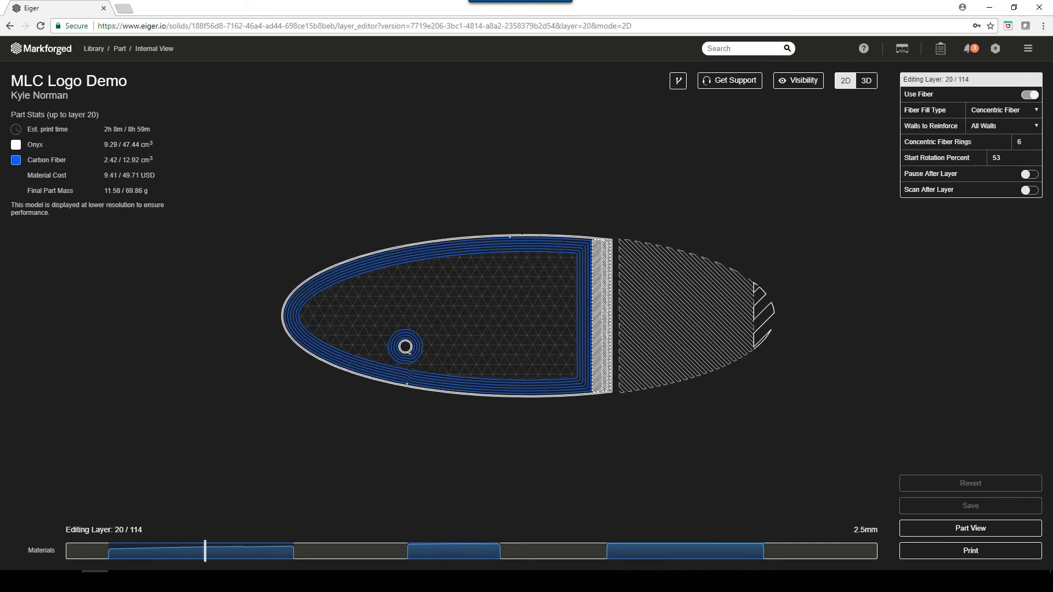
{"action": "key", "text": "Right"}
{"action": "key", "text": "Right"}
{"action": "key", "text": "Right"}
{"action": "key", "text": "Right"}
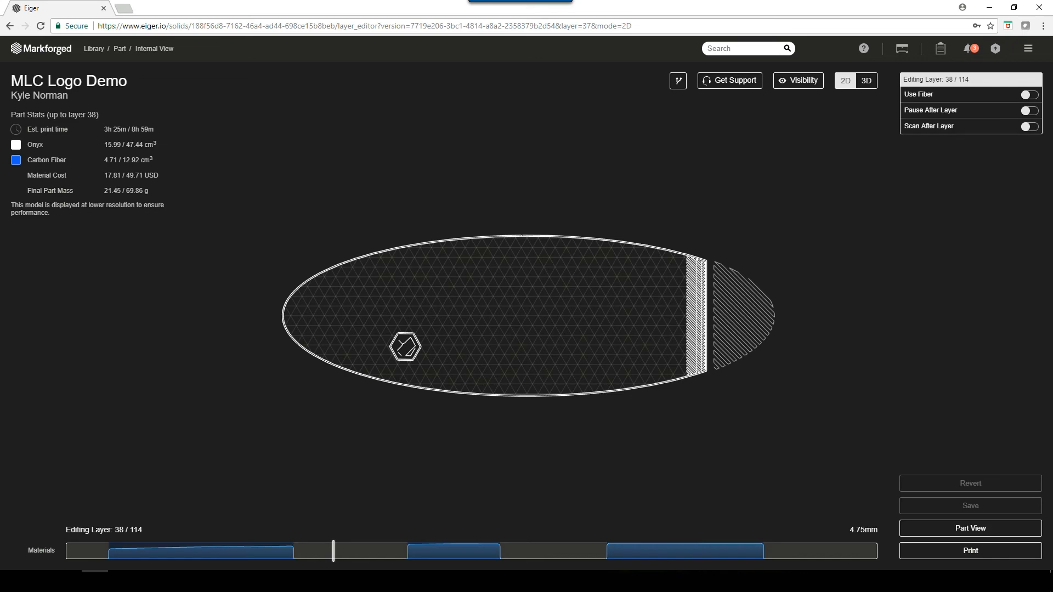
{"action": "key", "text": "Right"}
{"action": "key", "text": "Right"}
{"action": "key", "text": "Right"}
{"action": "key", "text": "Right"}
{"action": "key", "text": "Right"}
{"action": "key", "text": "Right"}
{"action": "key", "text": "Right"}
{"action": "key", "text": "Right"}
{"action": "key", "text": "Right"}
{"action": "key", "text": "Right"}
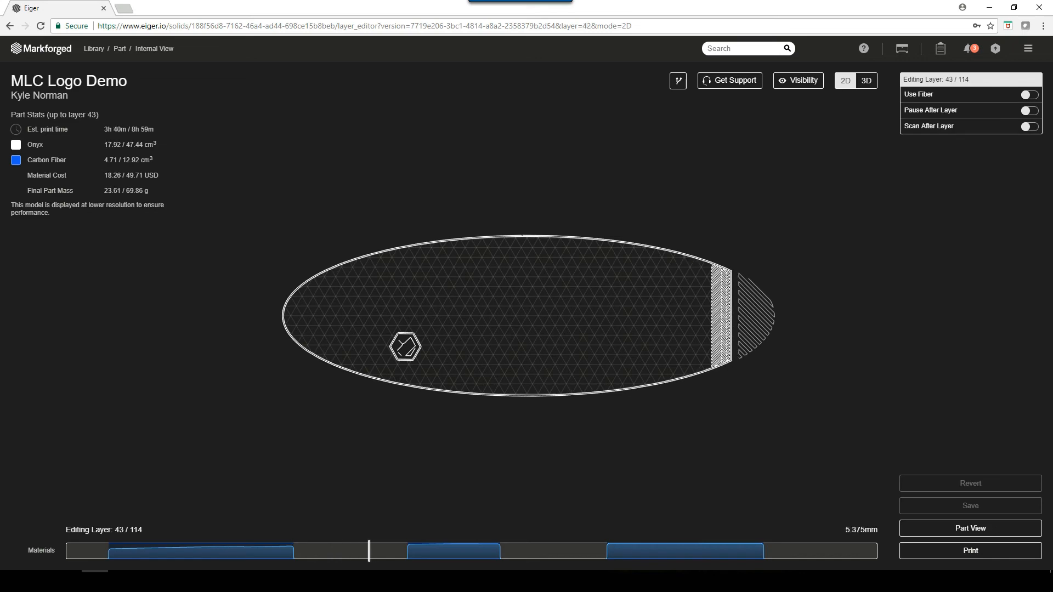
{"action": "key", "text": "Right"}
{"action": "key", "text": "Right"}
{"action": "key", "text": "Right"}
{"action": "key", "text": "Right"}
{"action": "key", "text": "Right"}
{"action": "key", "text": "Right"}
{"action": "key", "text": "Right"}
{"action": "key", "text": "Right"}
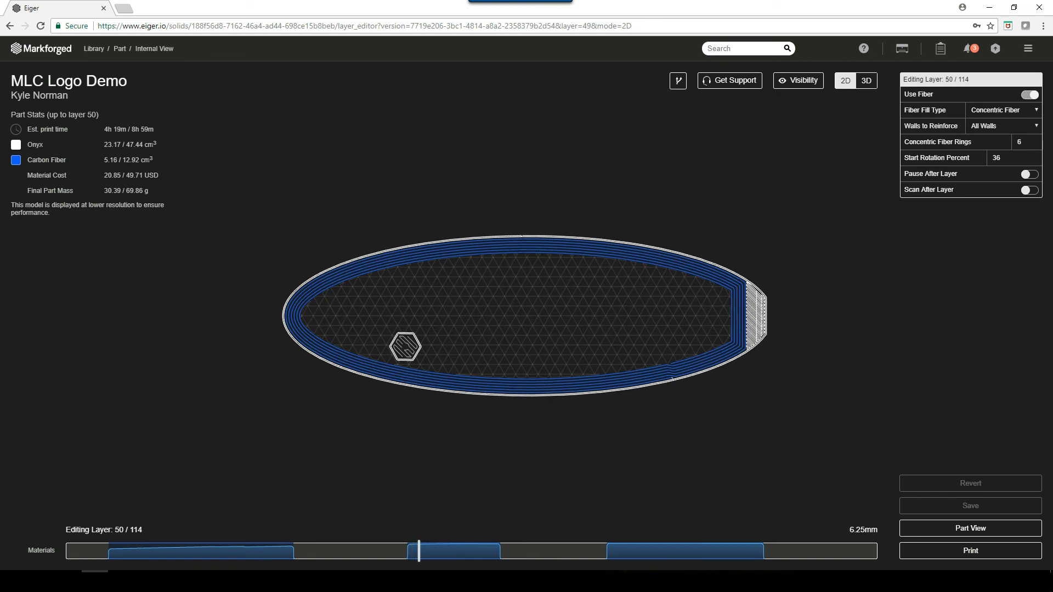
{"action": "key", "text": "Right"}
{"action": "key", "text": "Right"}
{"action": "key", "text": "Right"}
{"action": "key", "text": "Right"}
{"action": "key", "text": "Right"}
{"action": "key", "text": "Right"}
{"action": "key", "text": "Right"}
{"action": "key", "text": "Right"}
{"action": "key", "text": "Right"}
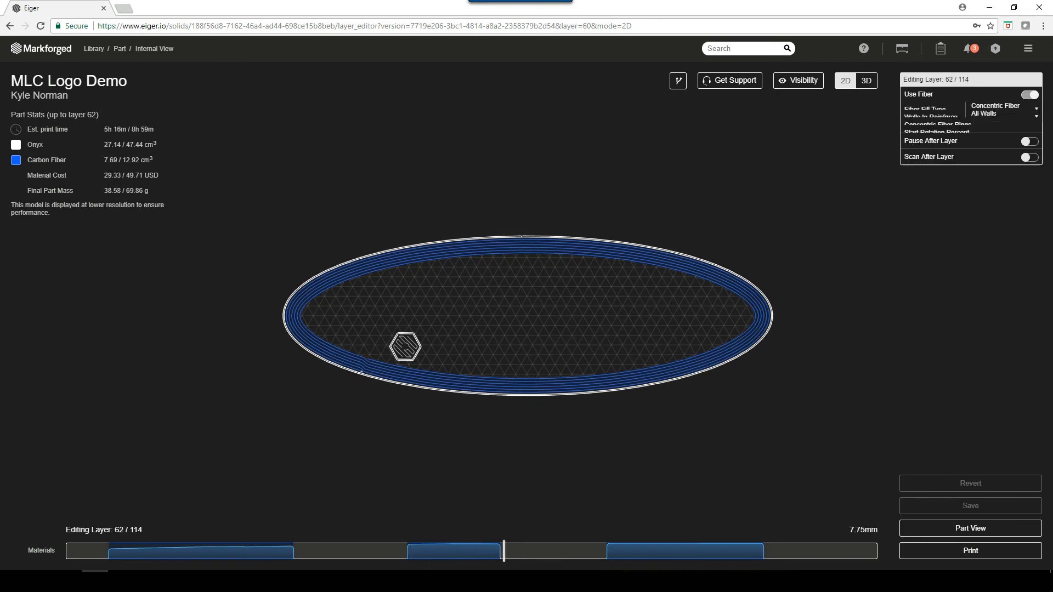
{"action": "key", "text": "Right"}
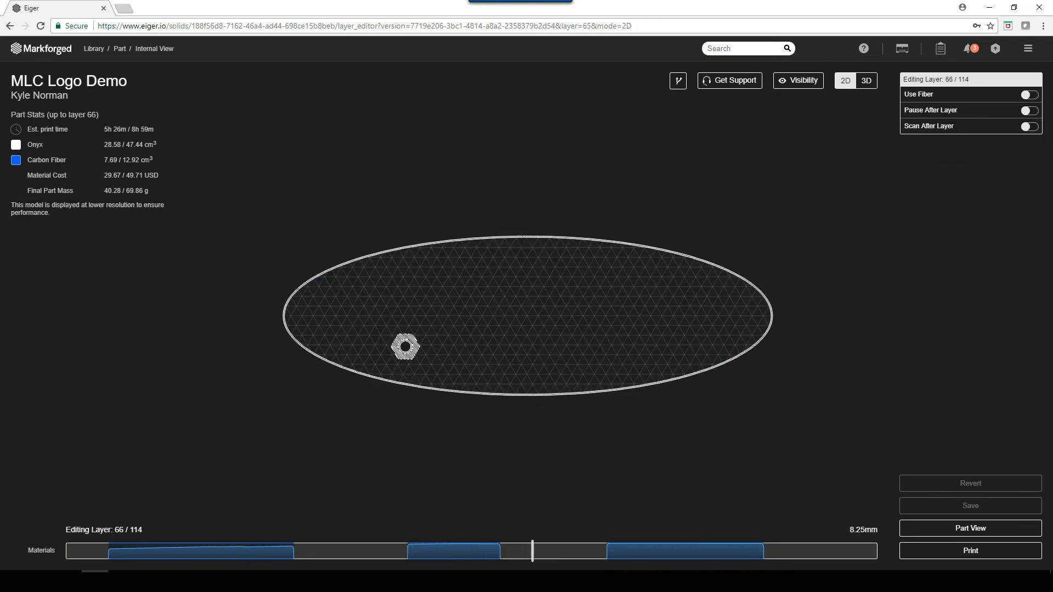
- Add a print pause after layer 64, the last layer before the hexagonal pocket is covered
{"action": "key", "text": "Left"}
{"action": "key", "text": "Left"}
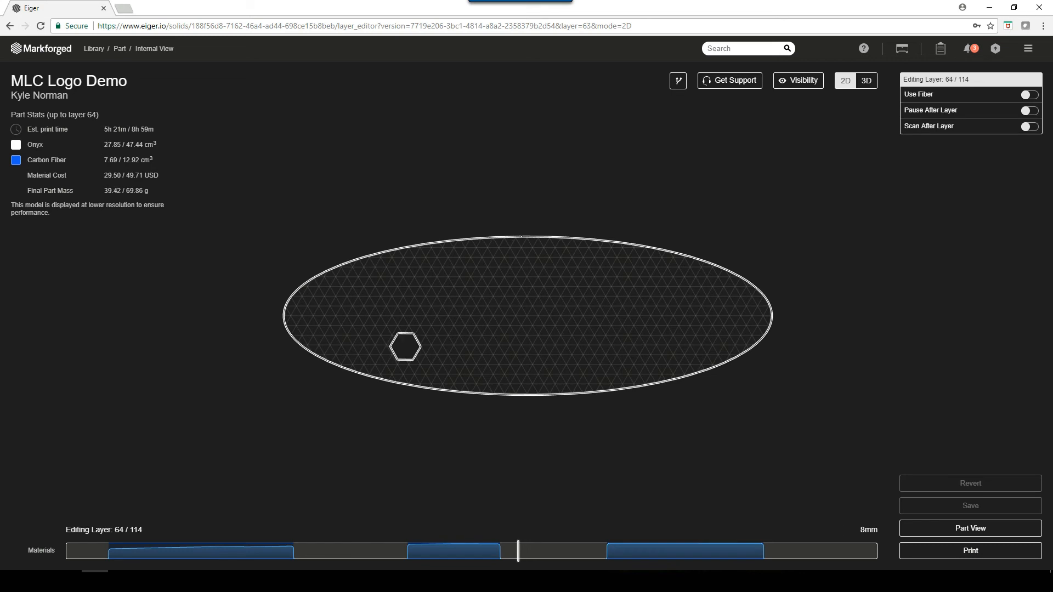
{"action": "key", "text": "Right"}
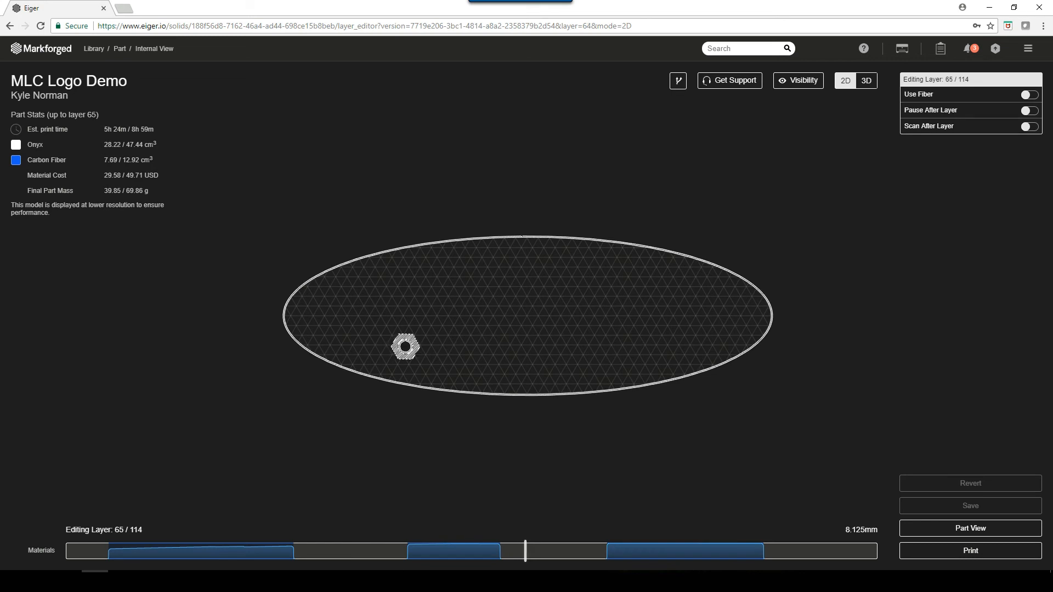
{"action": "key", "text": "Left"}
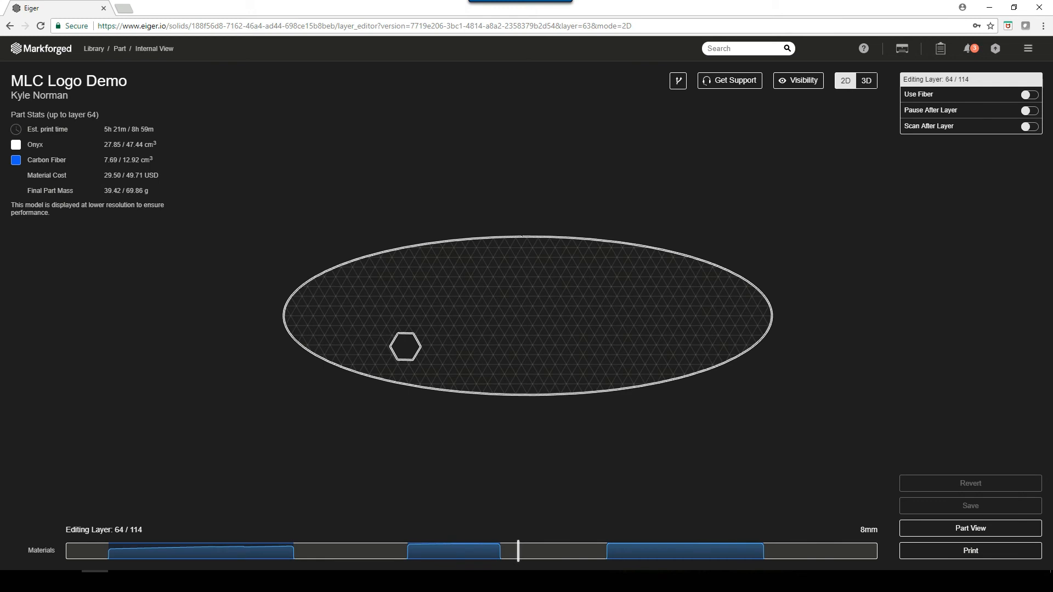
{"action": "left_click", "coordinate": [1029, 111]}
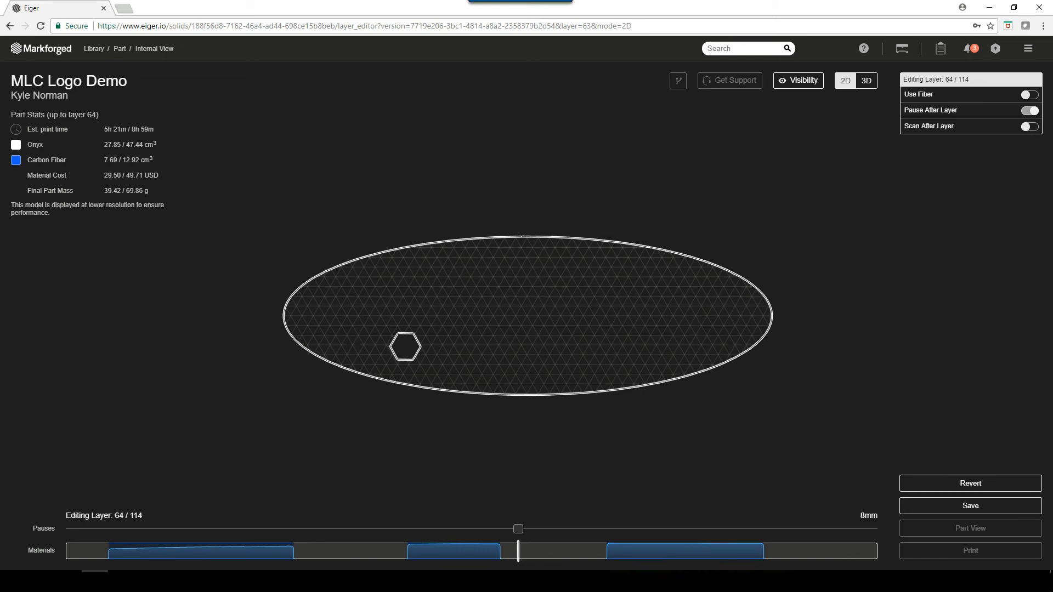
- Go up to layer 75, the solid layer below the upper fiber group, and enable a laser scan after it
{"action": "key", "text": "Right"}
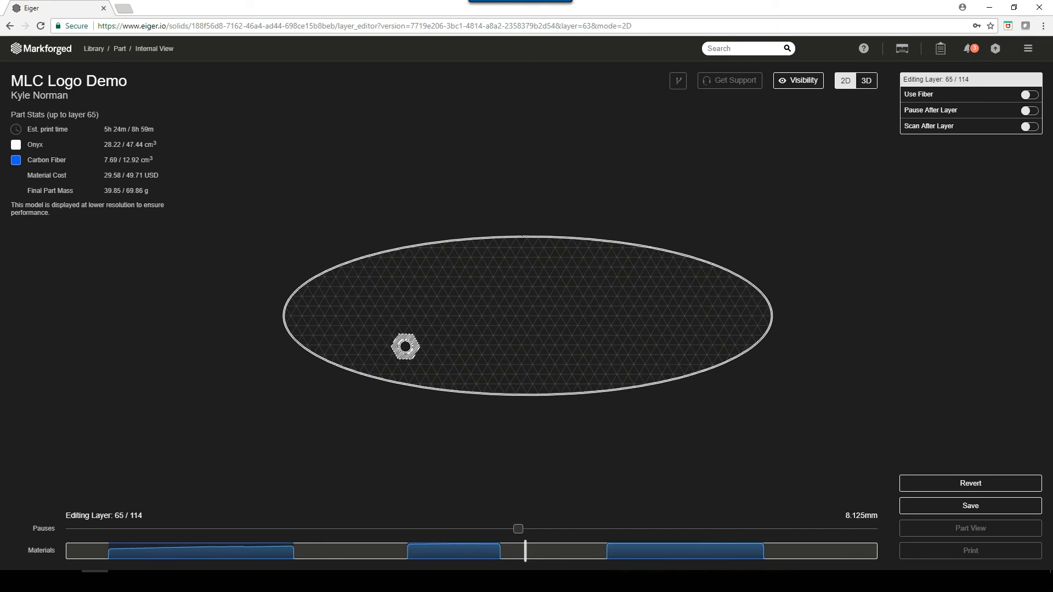
{"action": "key", "text": "Right"}
{"action": "key", "text": "Right"}
{"action": "key", "text": "Right"}
{"action": "key", "text": "Right"}
{"action": "key", "text": "Right"}
{"action": "key", "text": "Right"}
{"action": "key", "text": "Right"}
{"action": "key", "text": "Right"}
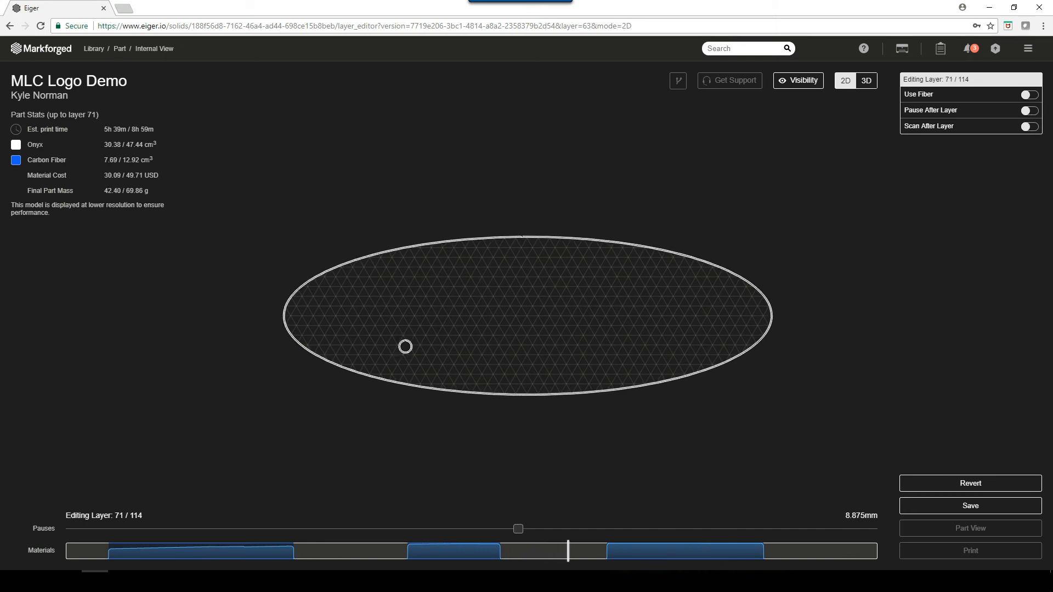
{"action": "key", "text": "Right"}
{"action": "key", "text": "Right"}
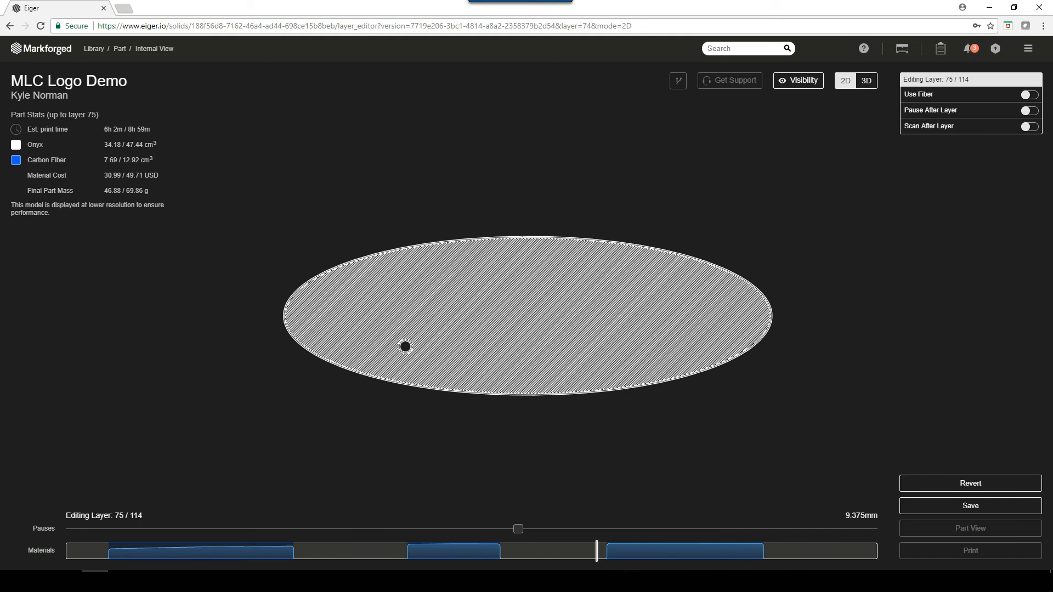
{"action": "left_click", "coordinate": [1030, 127]}
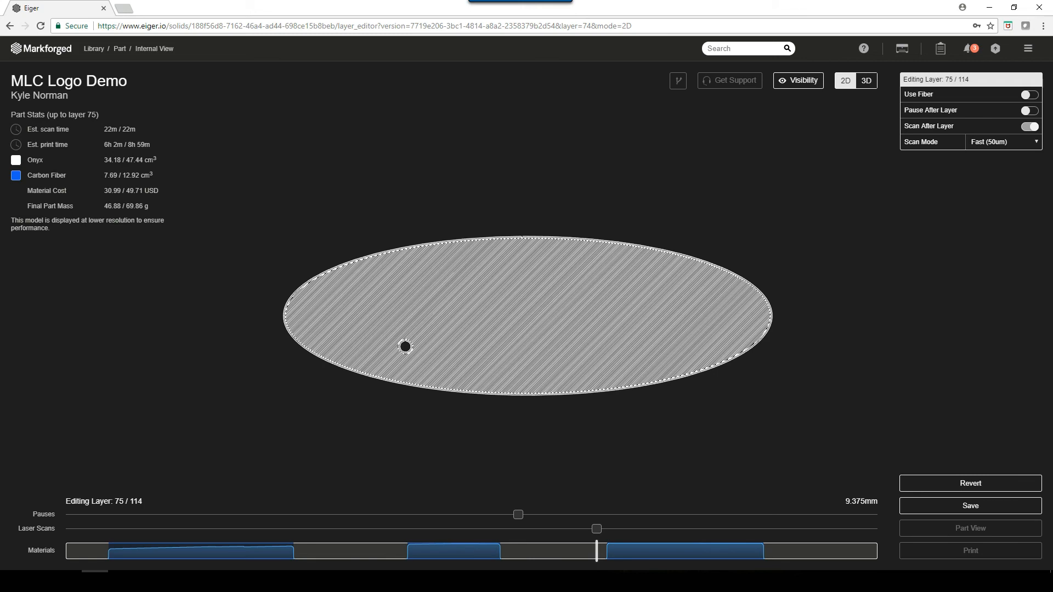
- Check layer 91, save the layer edits, and return to the part view to review the reinforcement settings
{"action": "left_click_drag", "start_coordinate": [596, 551], "coordinate": [711, 552]}
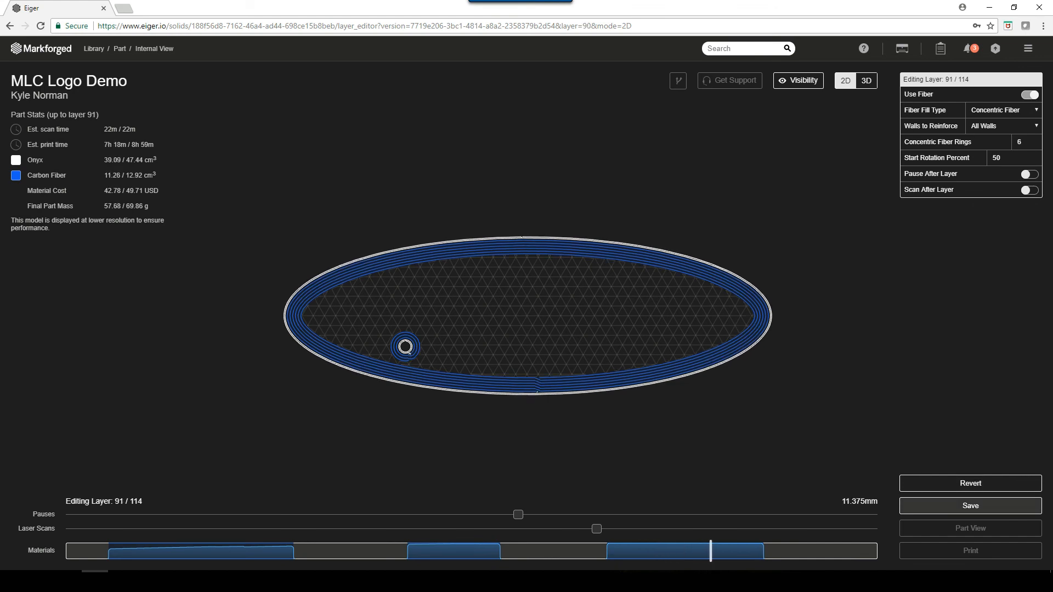
{"action": "left_click", "coordinate": [971, 506]}
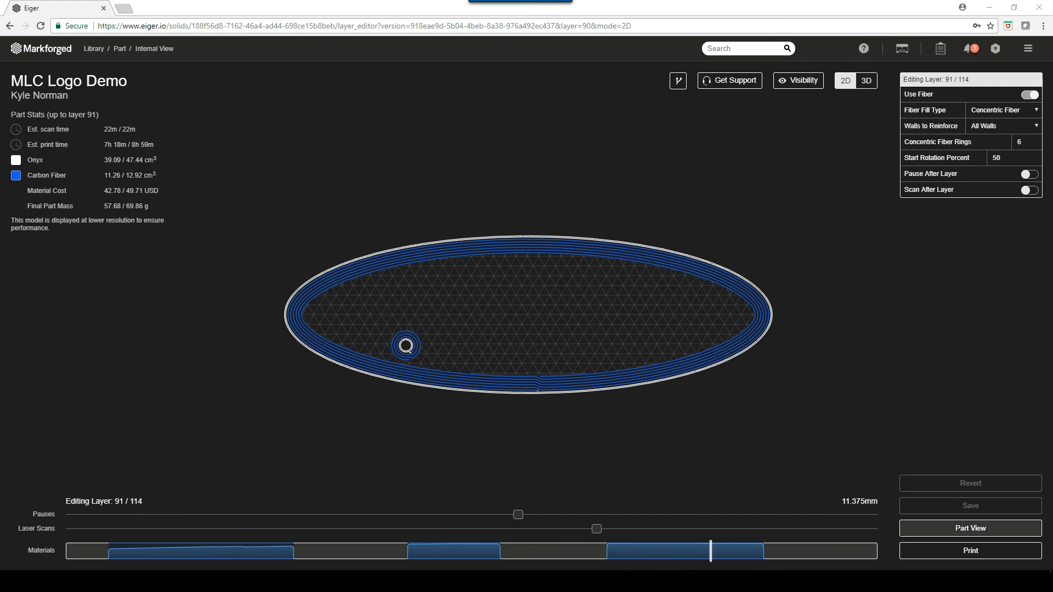
{"action": "left_click", "coordinate": [971, 529]}
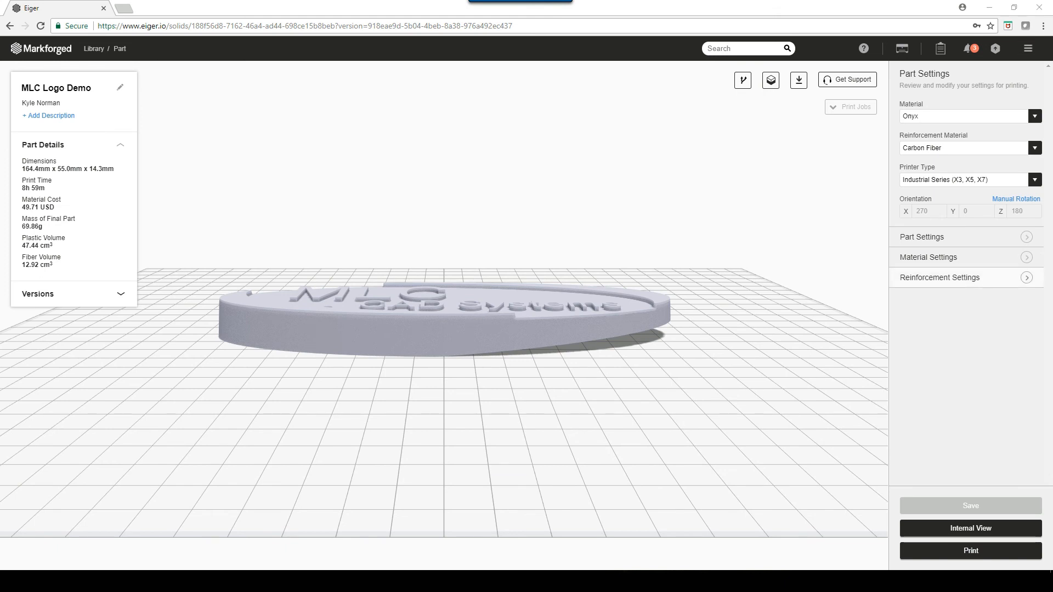
{"action": "left_click", "coordinate": [1027, 278]}
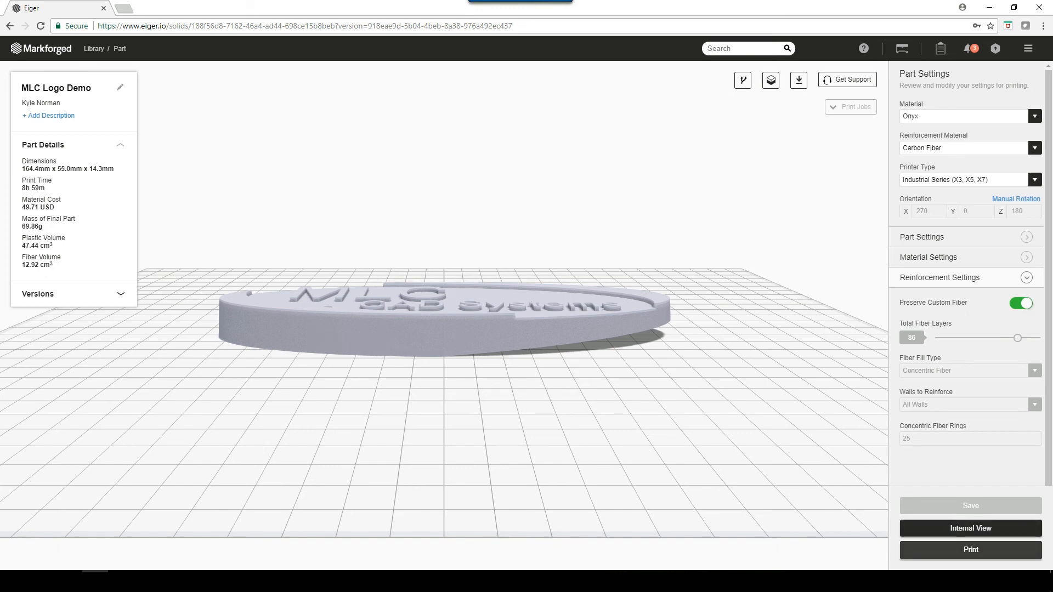
- Set up a print of the part with the build name Demo and the printer Mark X with Lasers!
{"action": "left_click", "coordinate": [971, 549]}
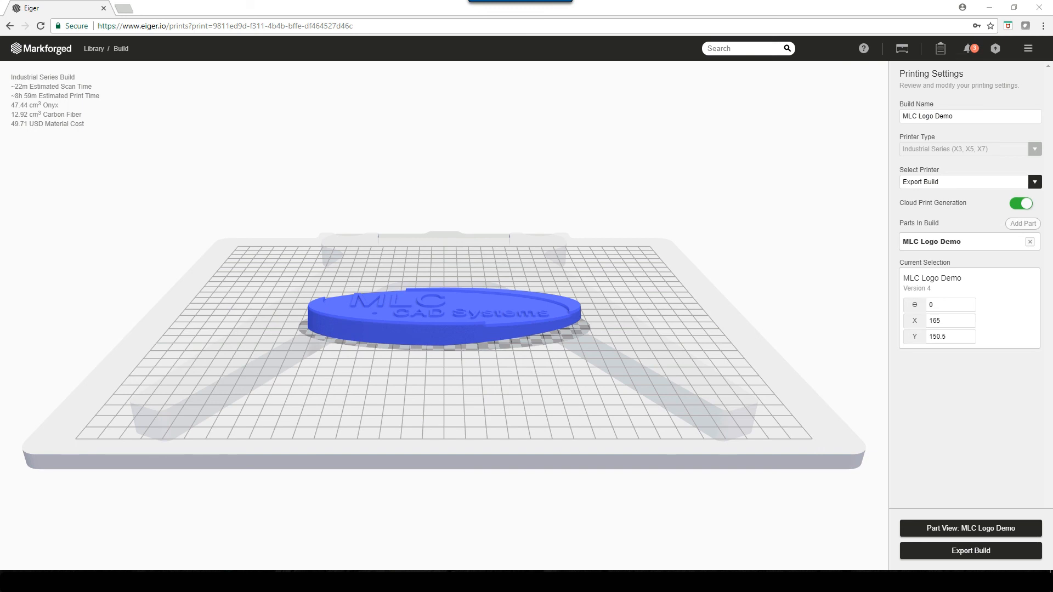
{"action": "triple_click", "coordinate": [928, 116]}
{"action": "type", "text": "Demo"}
{"action": "left_click", "coordinate": [1035, 182]}
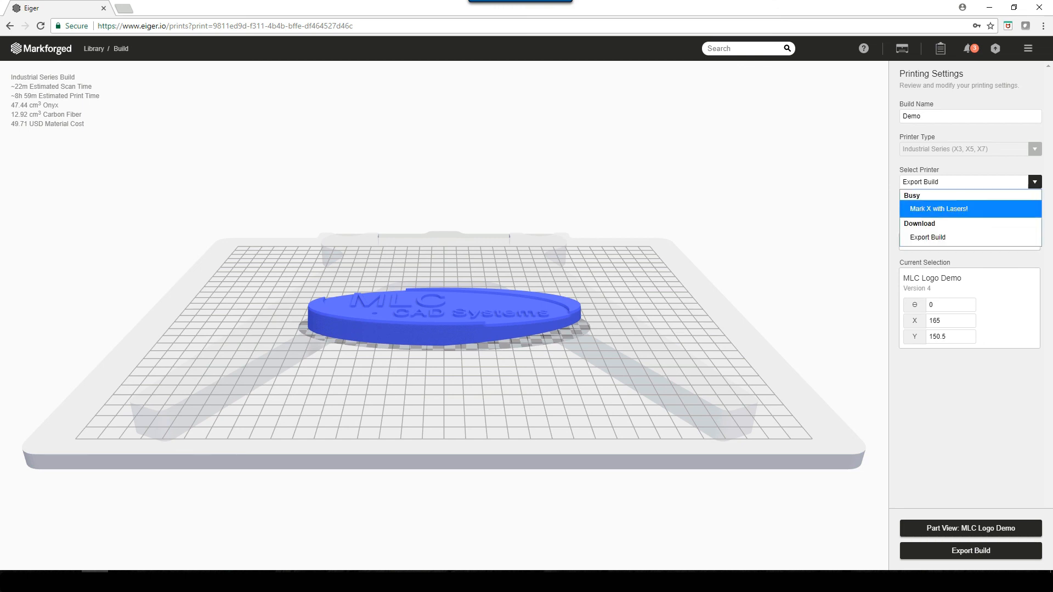
{"action": "left_click", "coordinate": [939, 209]}
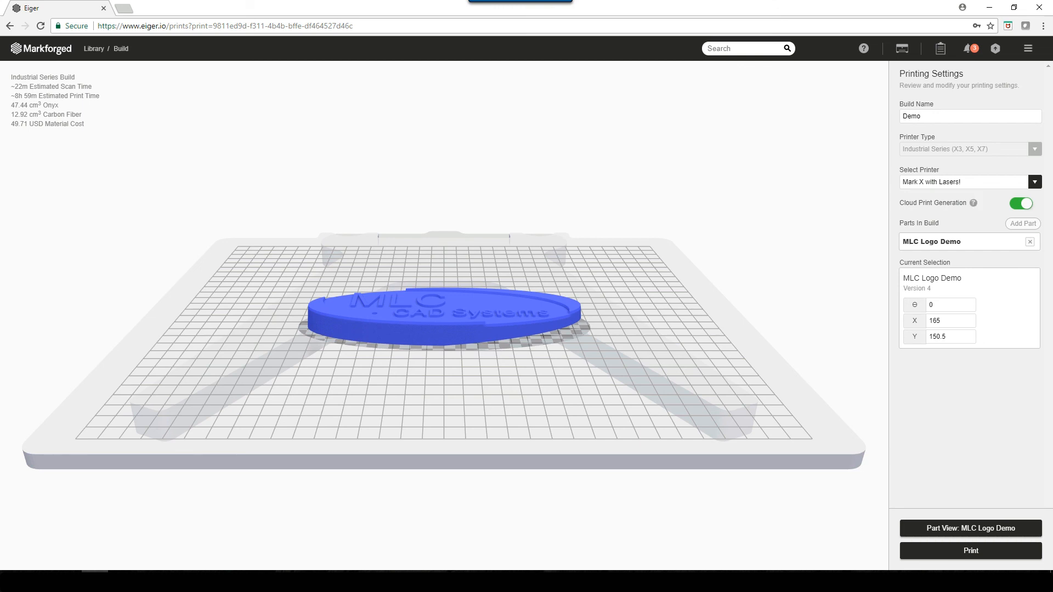
- Turn off cloud print generation and move the MLC Logo Demo part to about X 224, Y 105 on the bed
{"action": "left_click", "coordinate": [974, 203]}
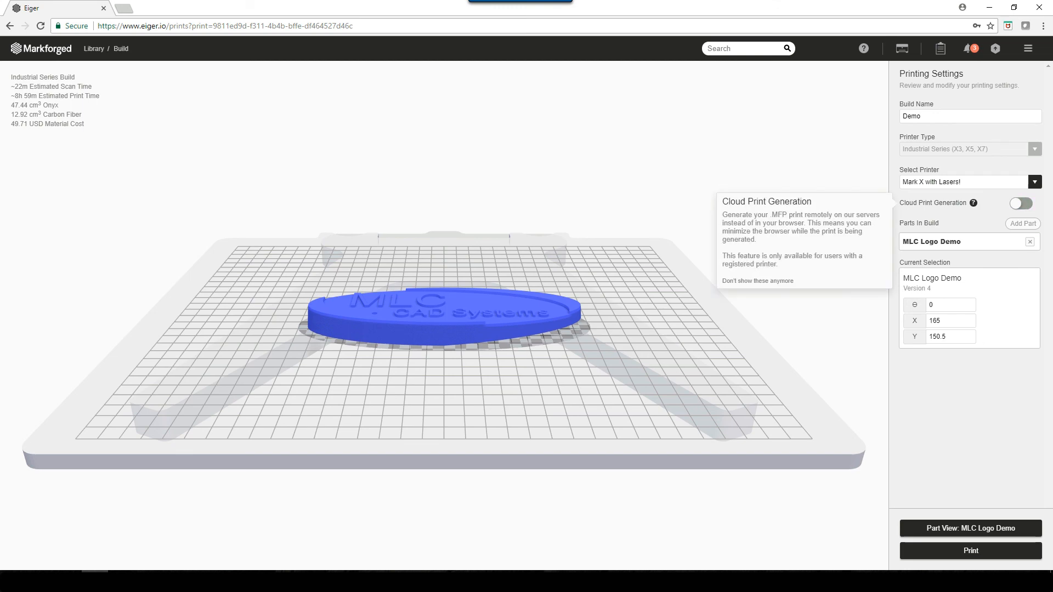
{"action": "left_click_drag", "start_coordinate": [472, 269], "coordinate": [343, 281]}
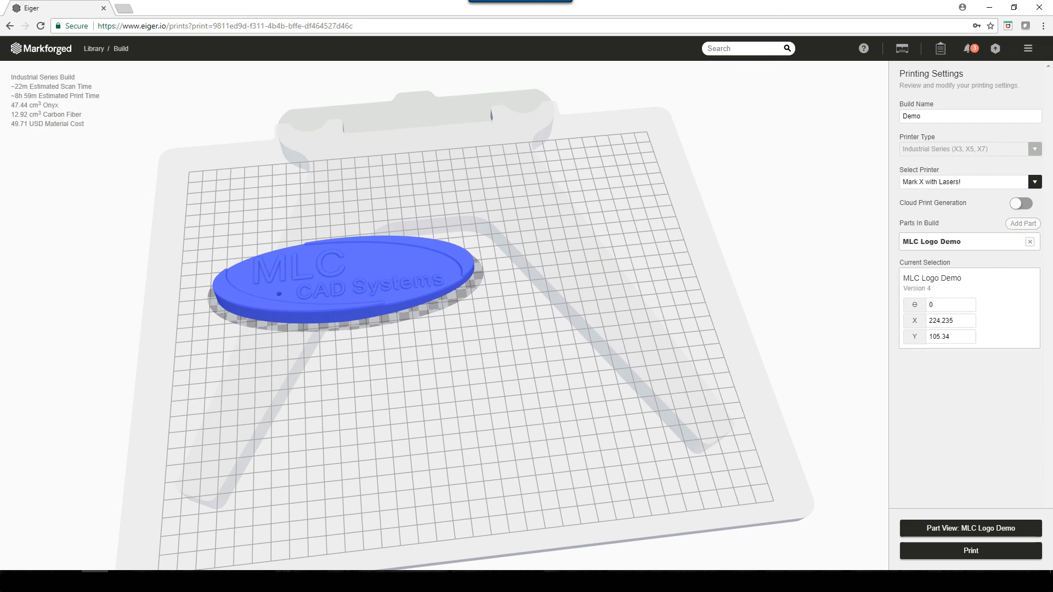
- Add one 1inchcube part to the build and place it at about X 78, Y 107, beside the logo
{"action": "left_click", "coordinate": [1023, 223]}
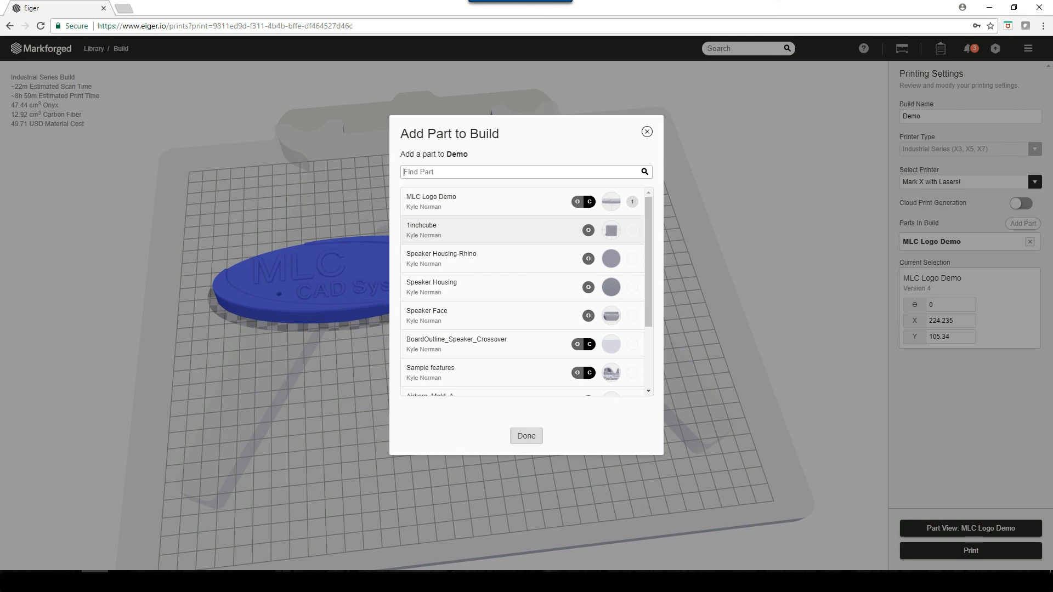
{"action": "left_click", "coordinate": [632, 230]}
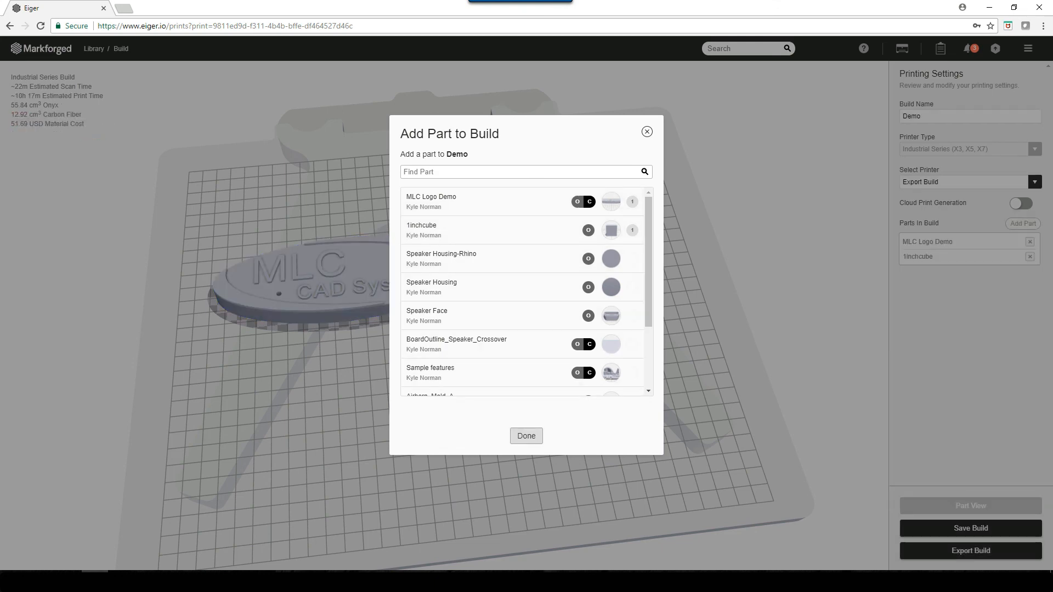
{"action": "left_click", "coordinate": [527, 436]}
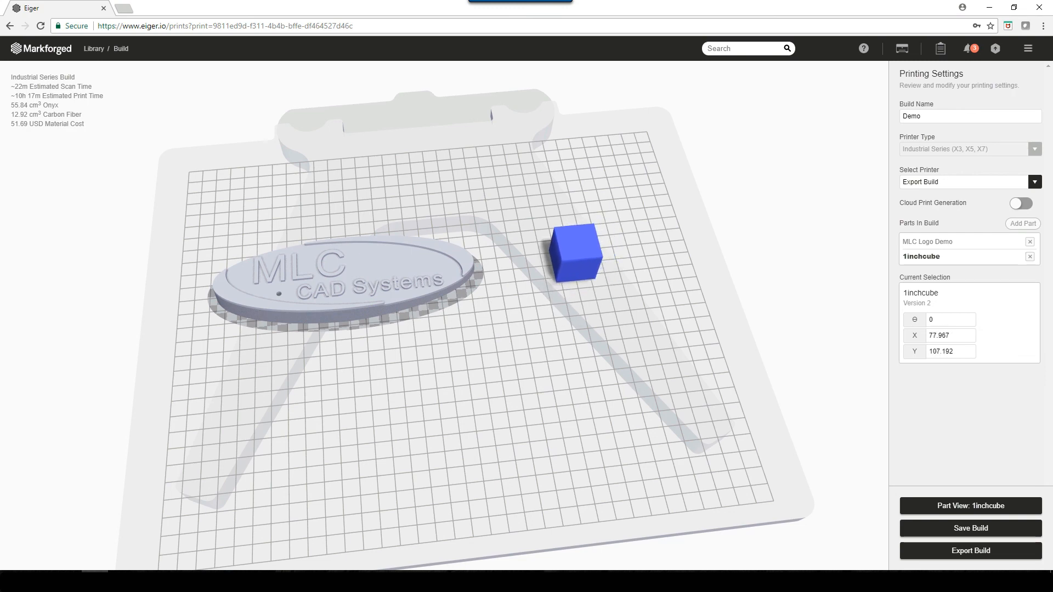
- Add three more copies of the 1inchcube part to the build
{"action": "left_click", "coordinate": [1023, 223]}
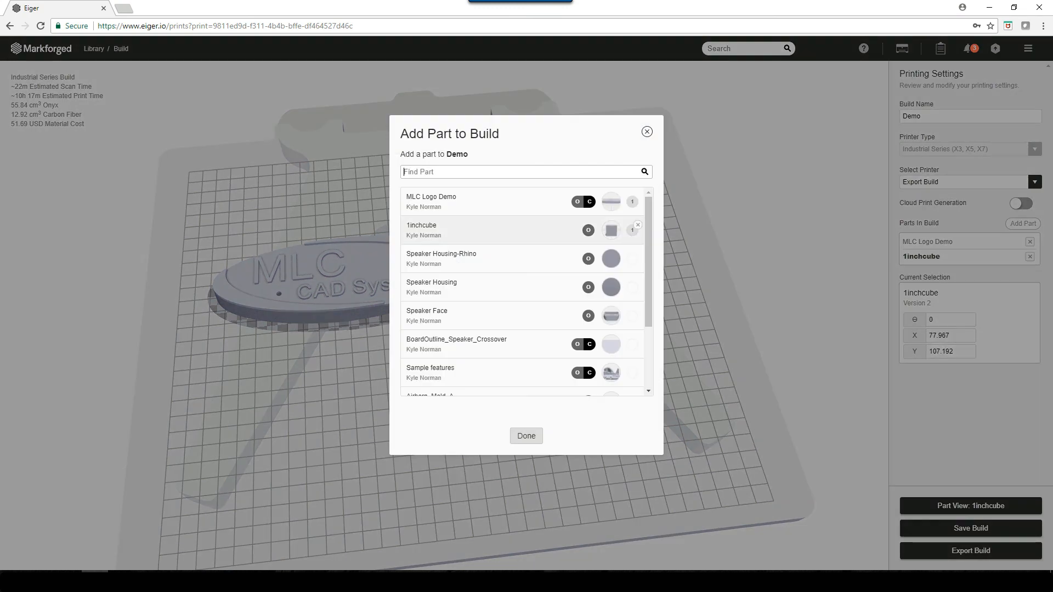
{"action": "left_click", "coordinate": [499, 231]}
{"action": "left_click", "coordinate": [500, 231]}
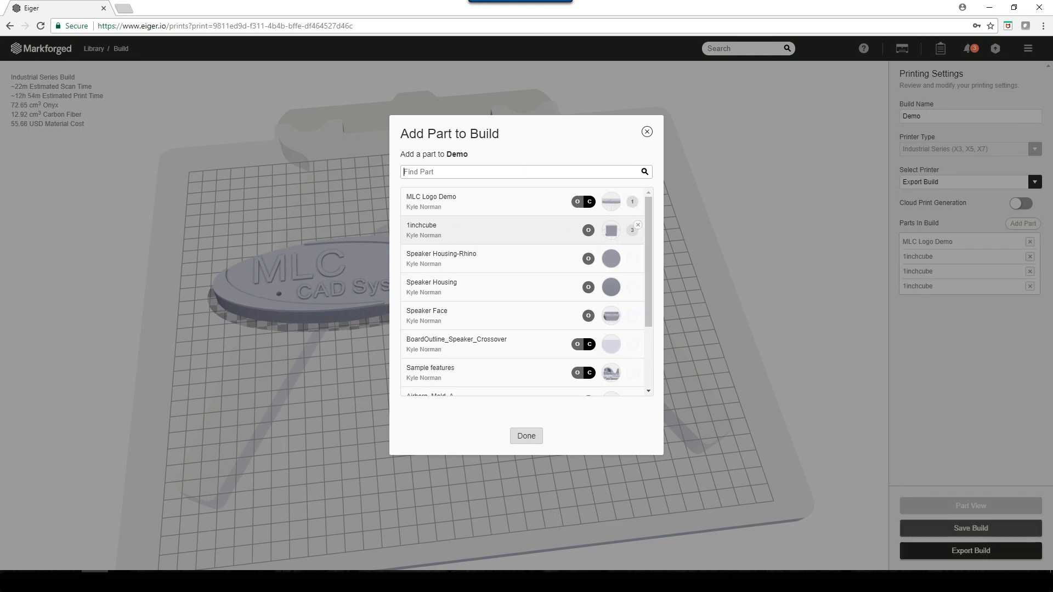
{"action": "left_click", "coordinate": [500, 231]}
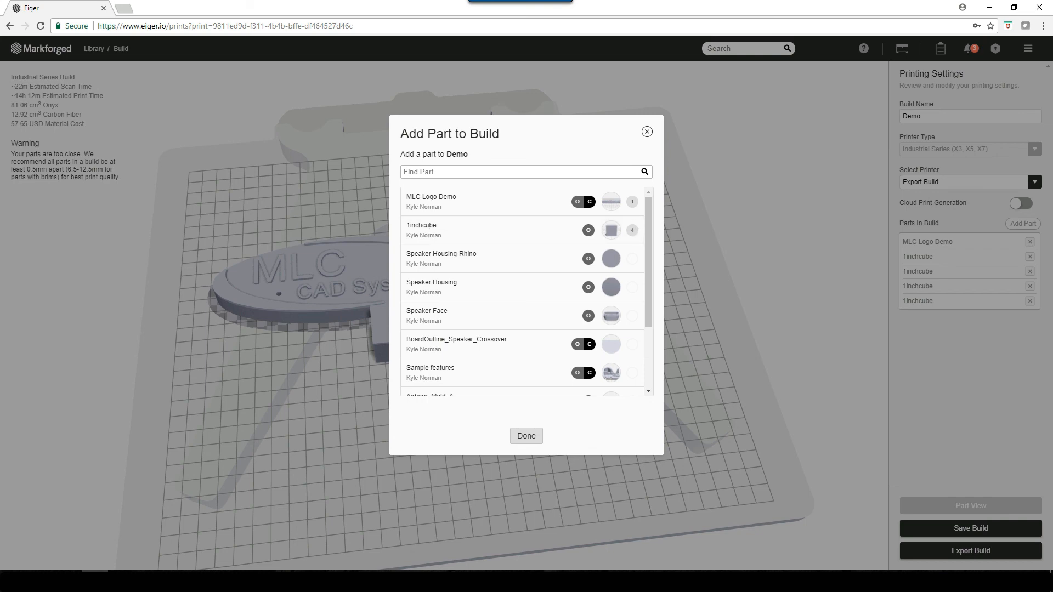
{"action": "left_click", "coordinate": [526, 436]}
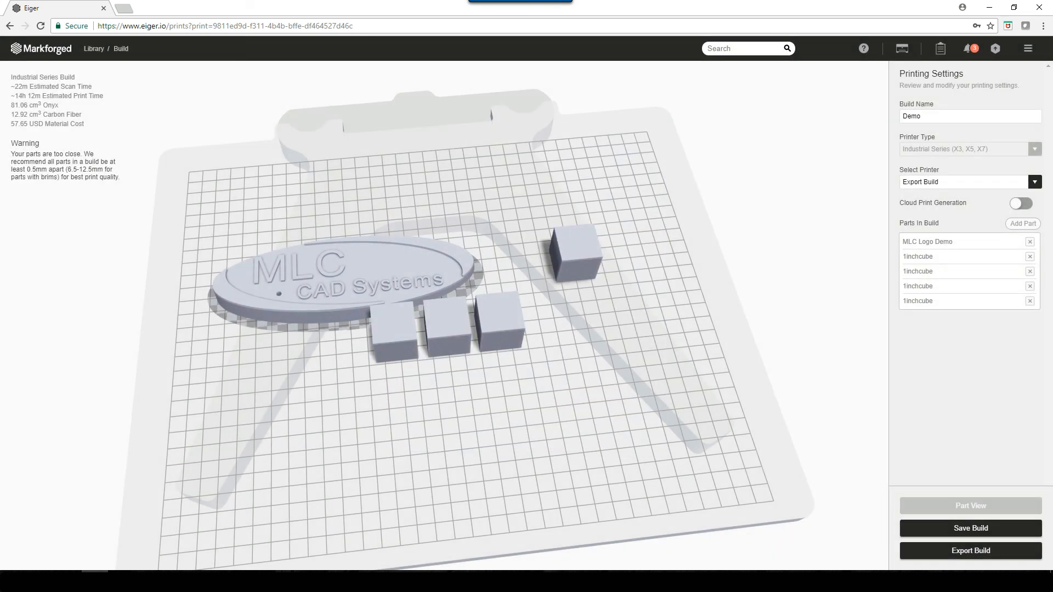
- Move two new cubes to about X 39, Y 147 and X 103, Y 153, and remove the third, closest to the logo
{"action": "left_click_drag", "start_coordinate": [499, 321], "coordinate": [649, 302]}
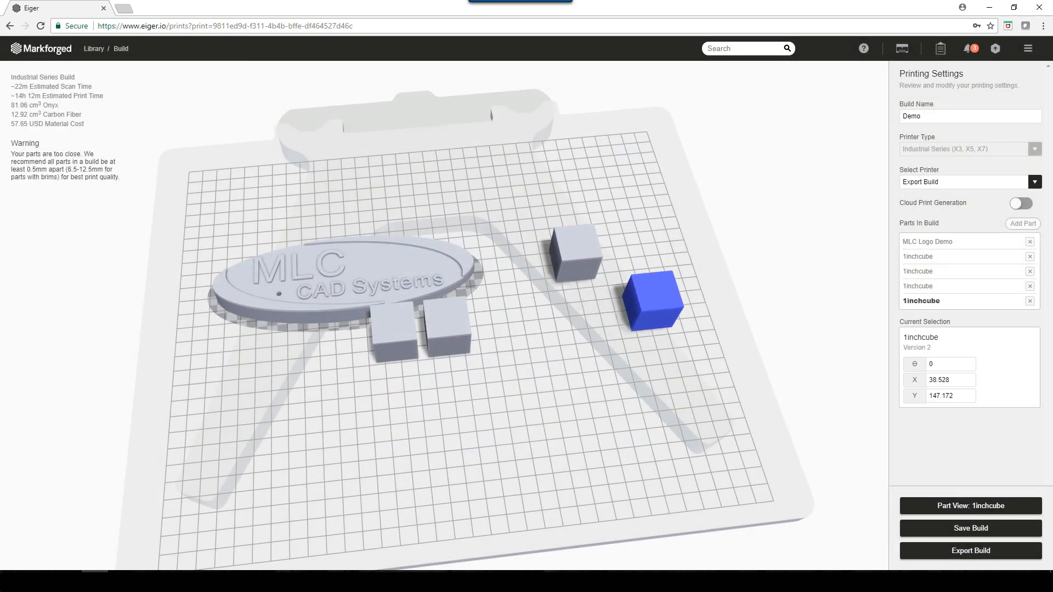
{"action": "left_click_drag", "start_coordinate": [447, 329], "coordinate": [549, 321]}
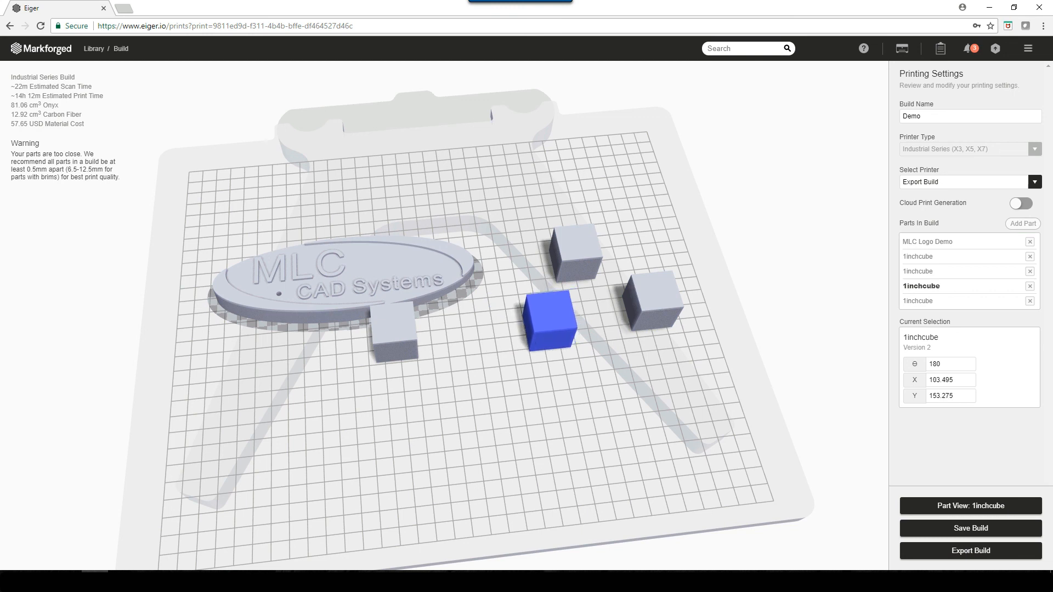
{"action": "left_click_drag", "start_coordinate": [395, 335], "coordinate": [481, 332]}
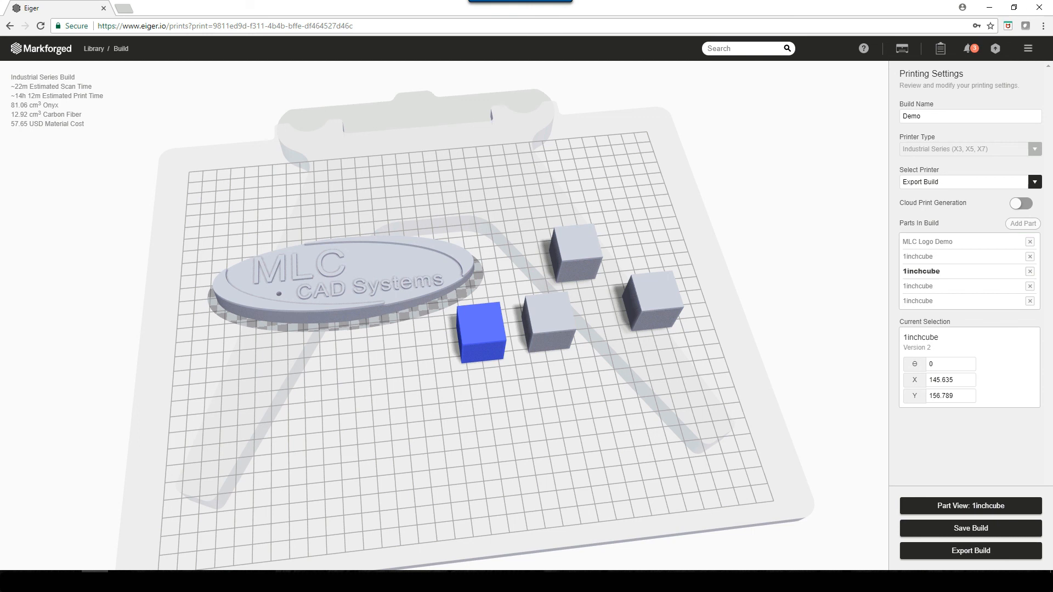
{"action": "left_click", "coordinate": [1031, 272]}
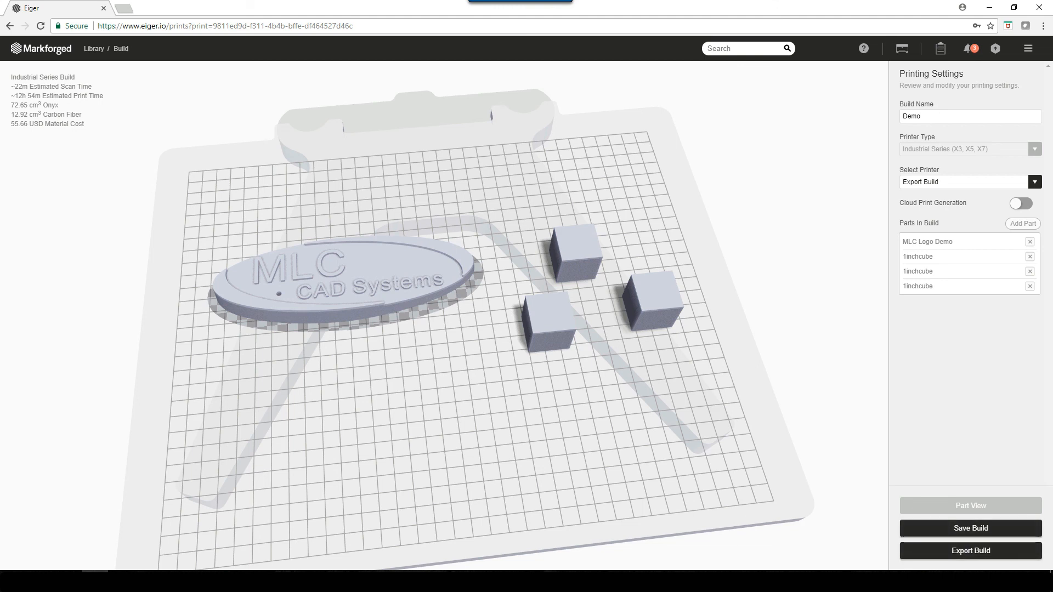
- Select the printer Mark X with Lasers! for the build and add the print to its queue
{"action": "left_click", "coordinate": [1035, 182]}
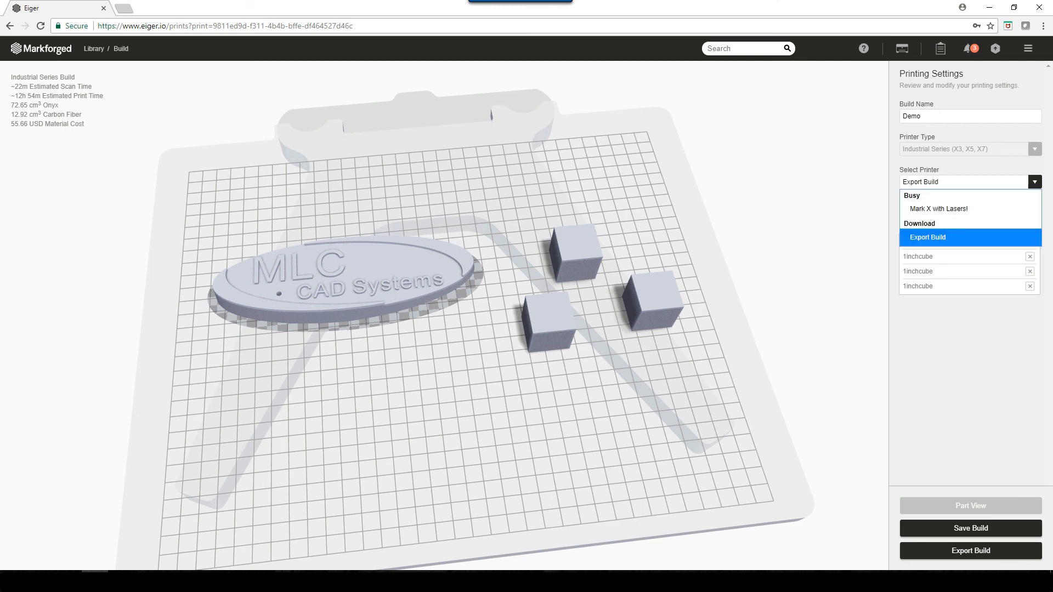
{"action": "key", "text": "Return"}
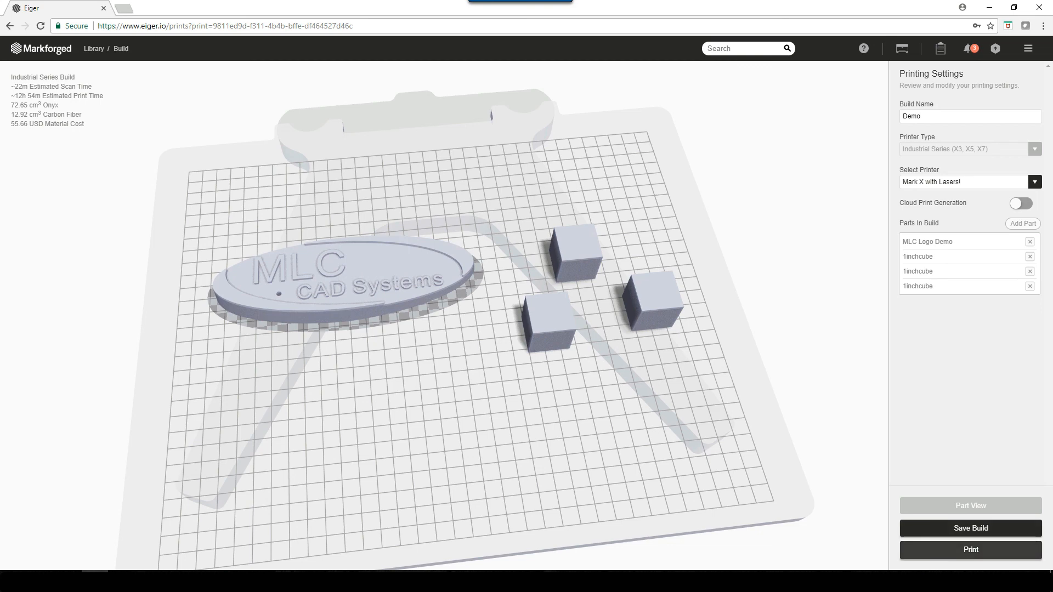
{"action": "left_click", "coordinate": [972, 549]}
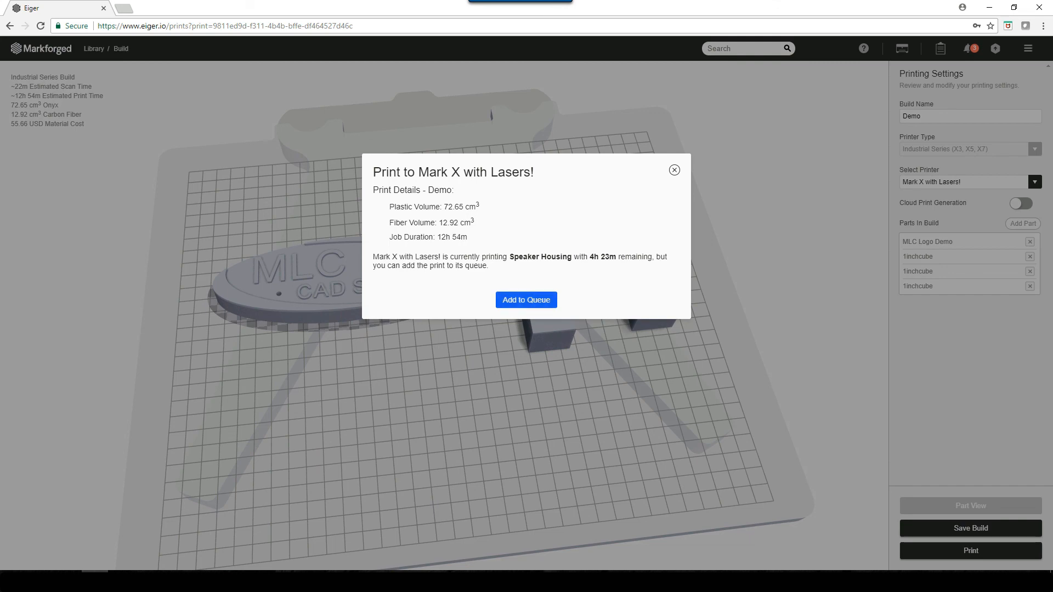
{"action": "left_click", "coordinate": [527, 300]}
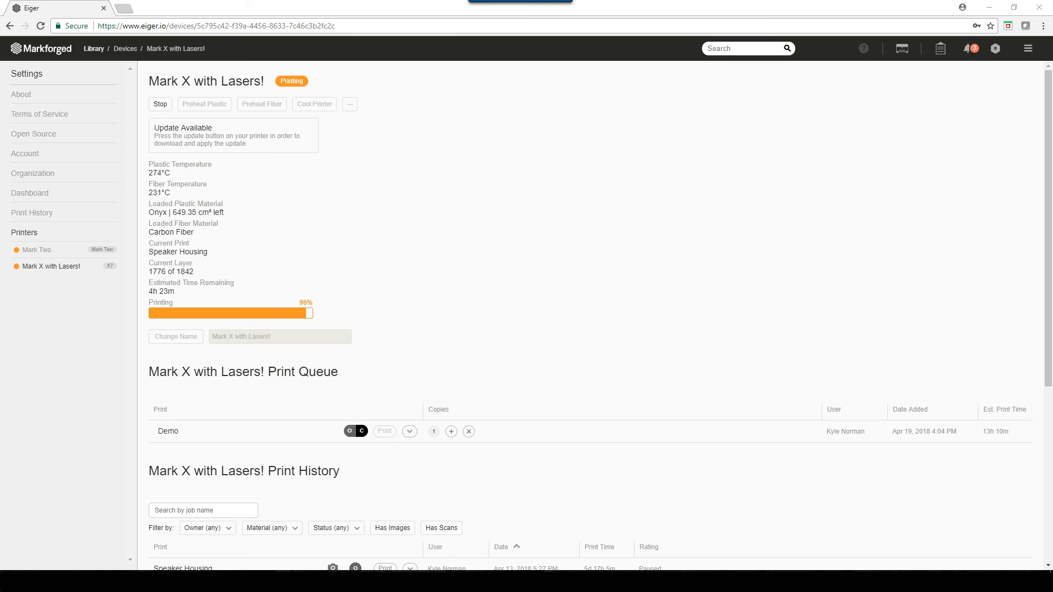
- Return to the library and open the MLC Logo Demo part from the Demo project
{"action": "left_click", "coordinate": [94, 49]}
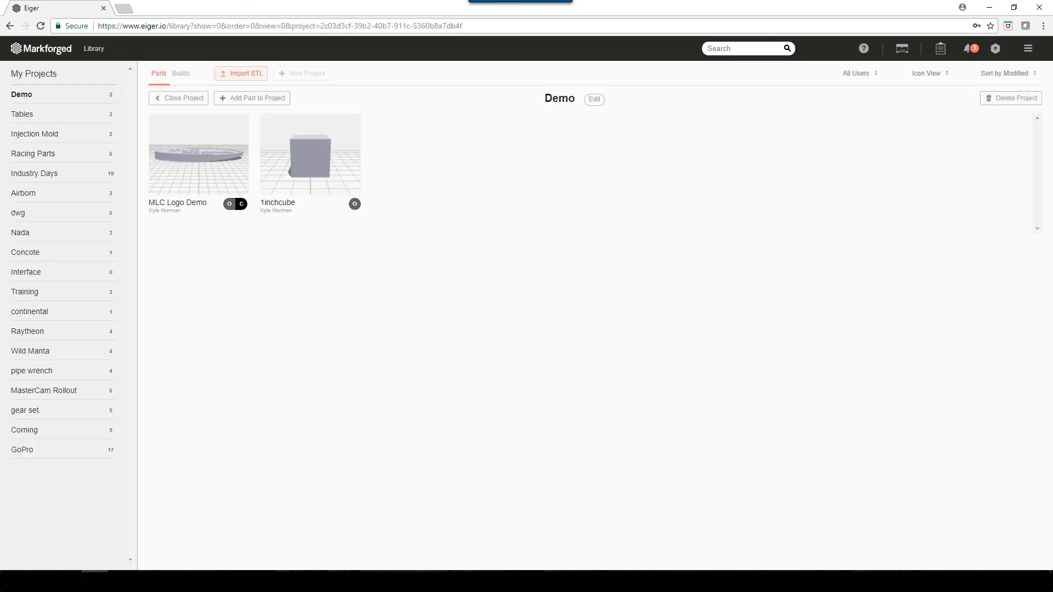
{"action": "left_click", "coordinate": [199, 153]}
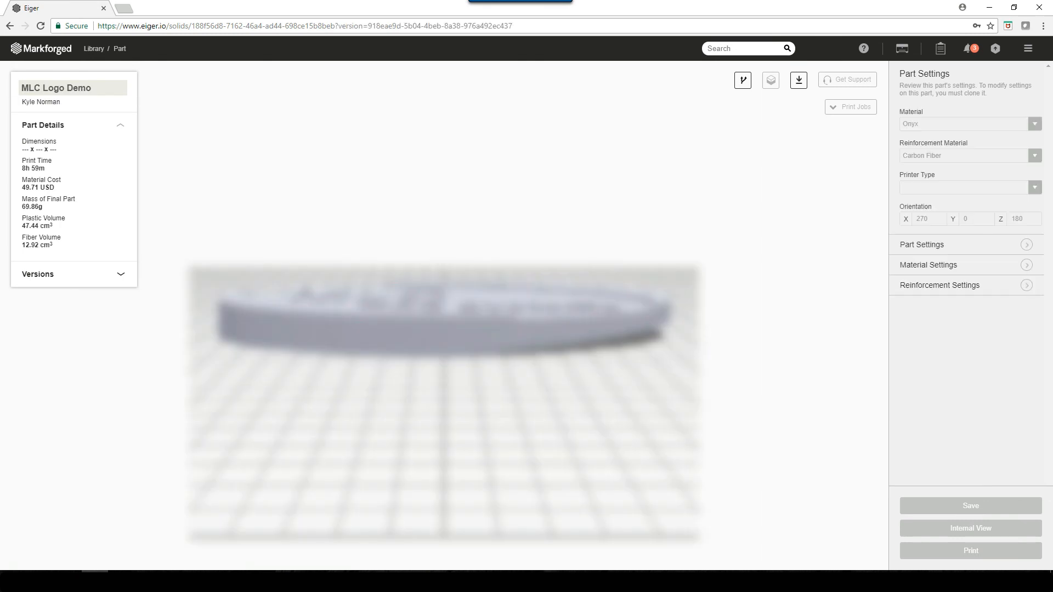